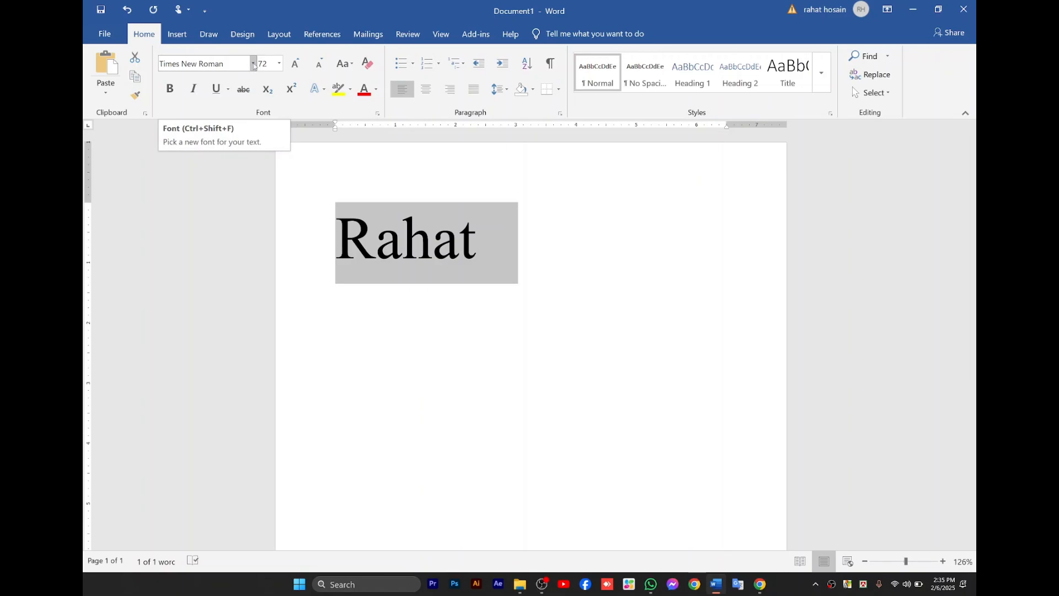
Set the selected word's font to Calibri Light (Headings) and toggle bold on and off twice.
left_click(253, 64)
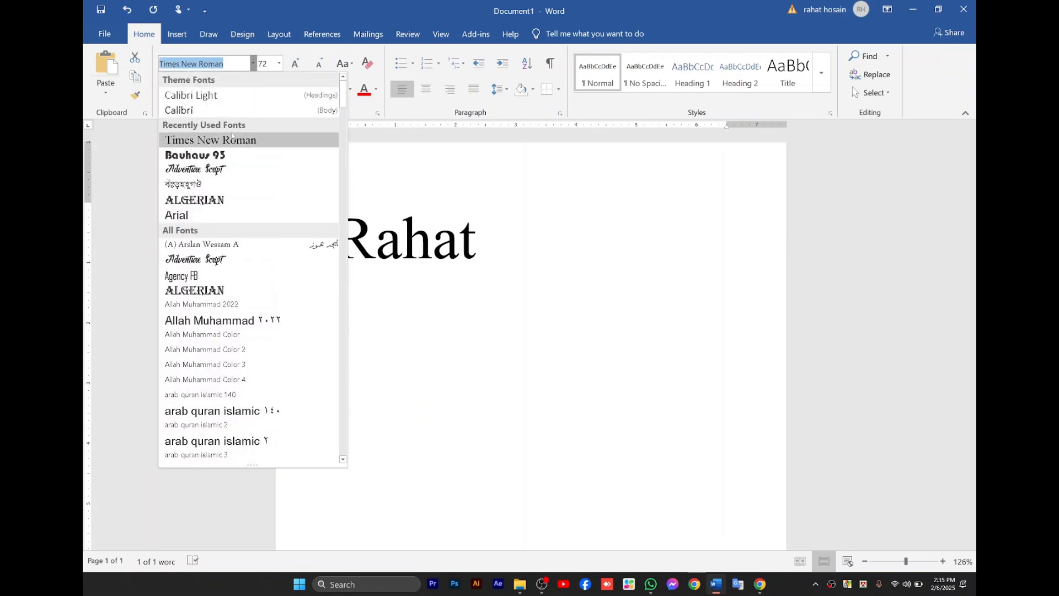
left_click(191, 95)
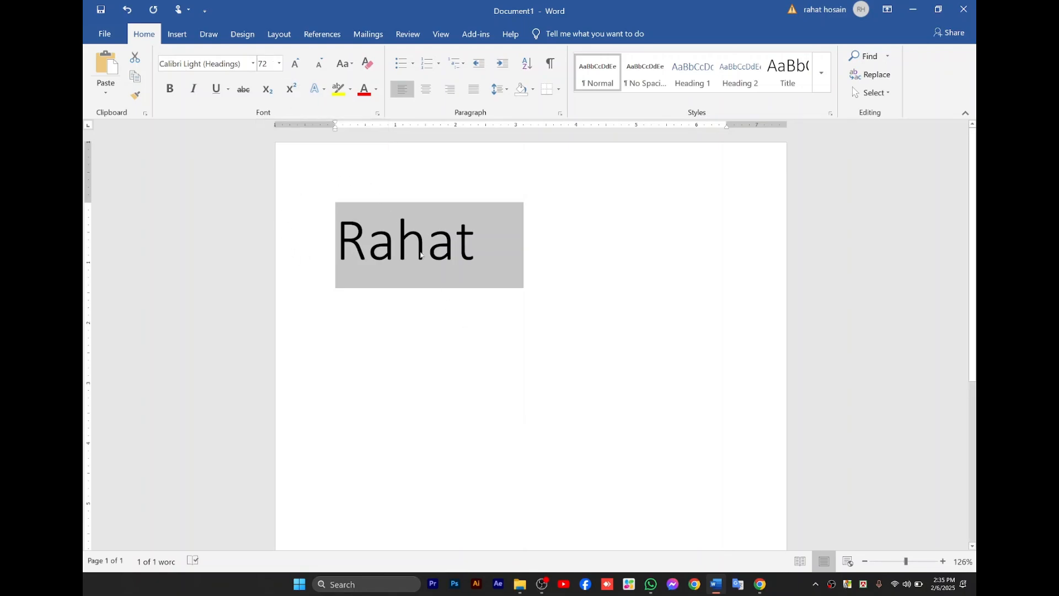
left_click(170, 91)
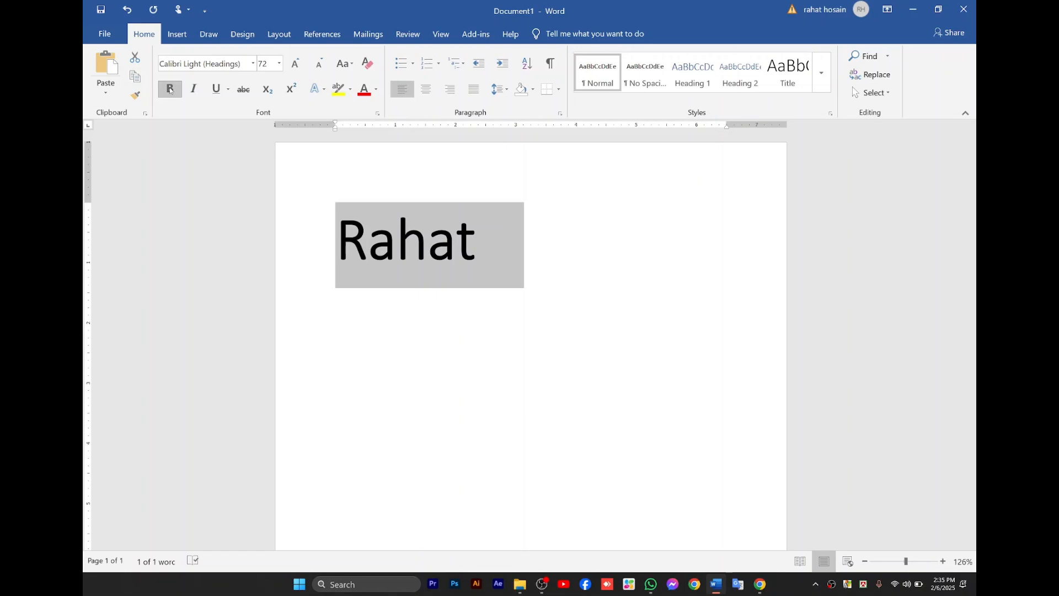
left_click(170, 90)
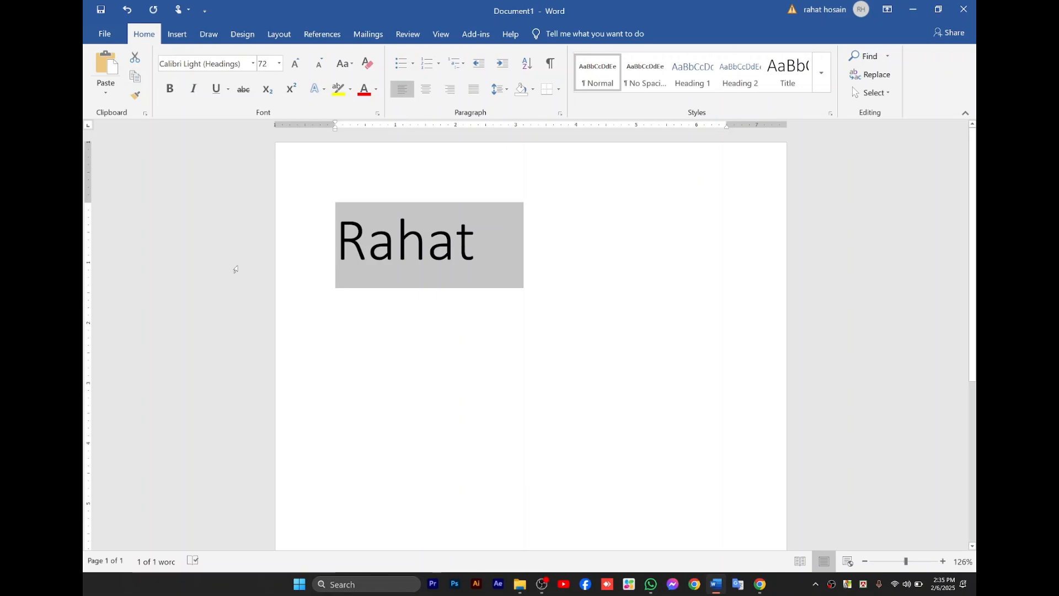
key("ctrl+b")
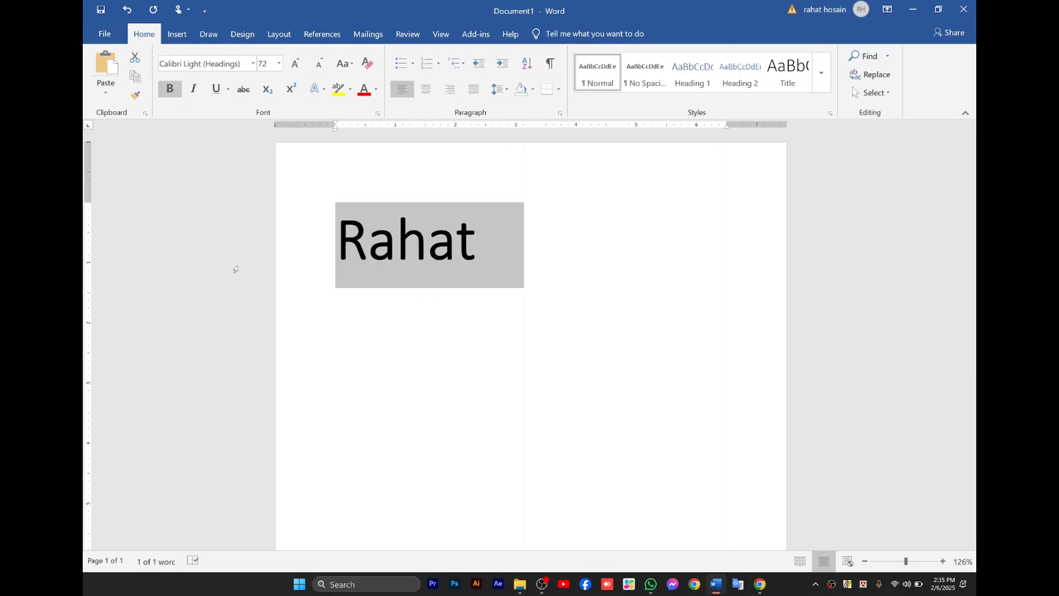
key("ctrl+b")
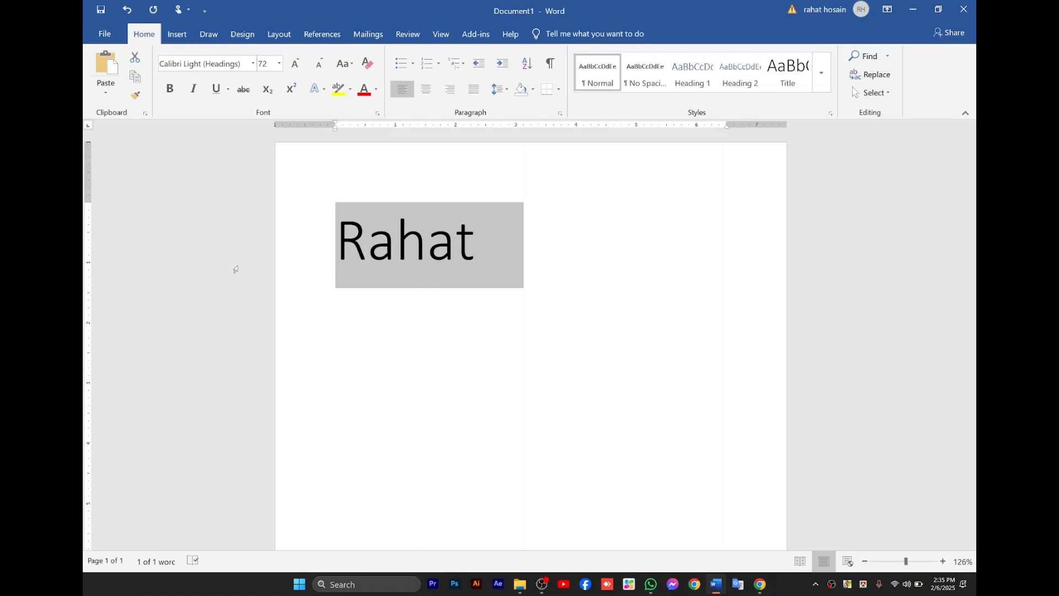
Italicize the selected word and set its font to Times New Roman.
left_click(188, 89)
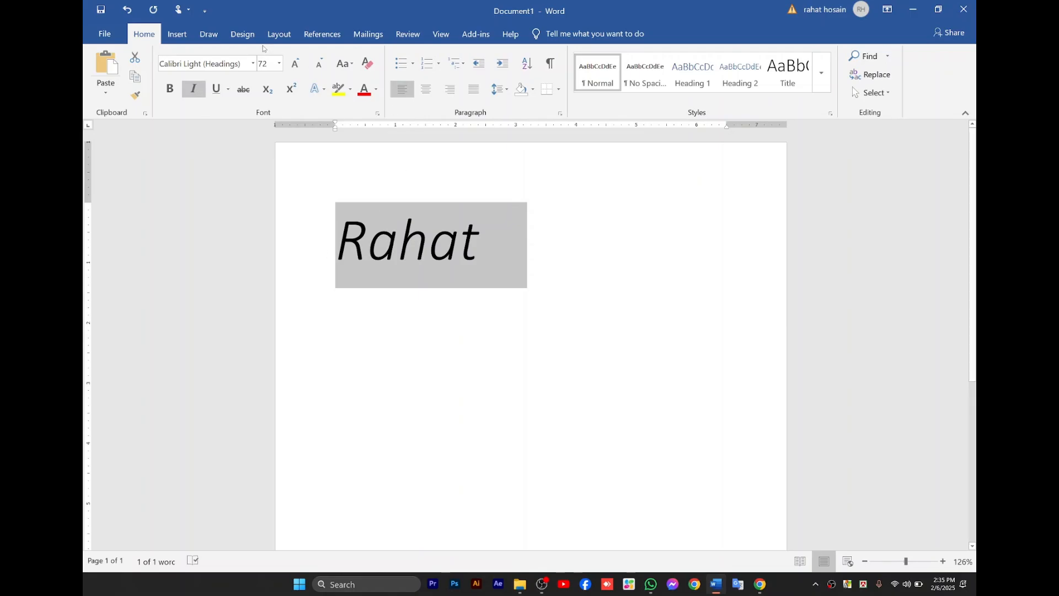
left_click(253, 64)
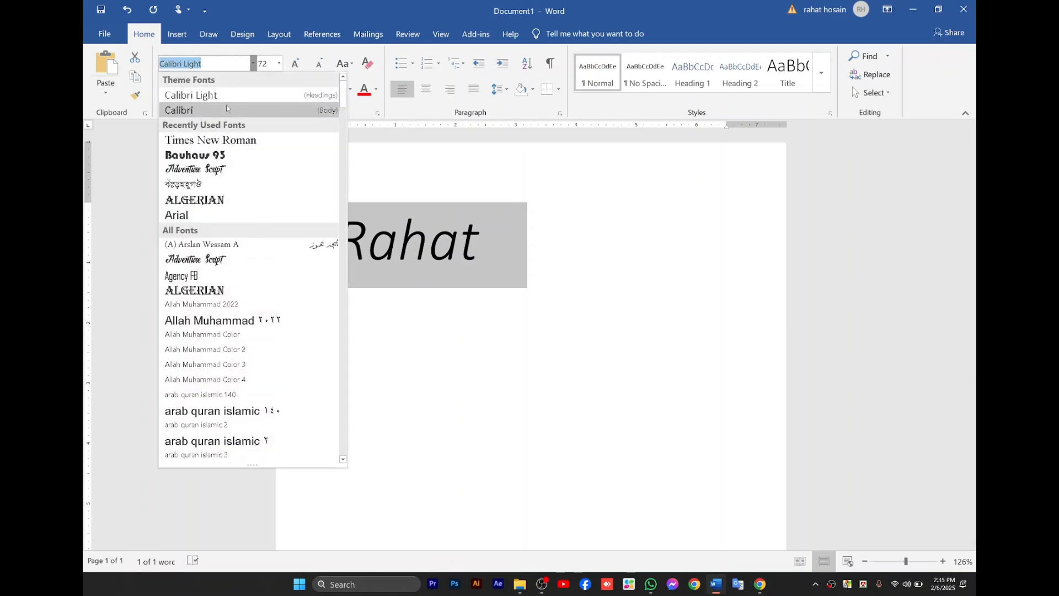
left_click(207, 140)
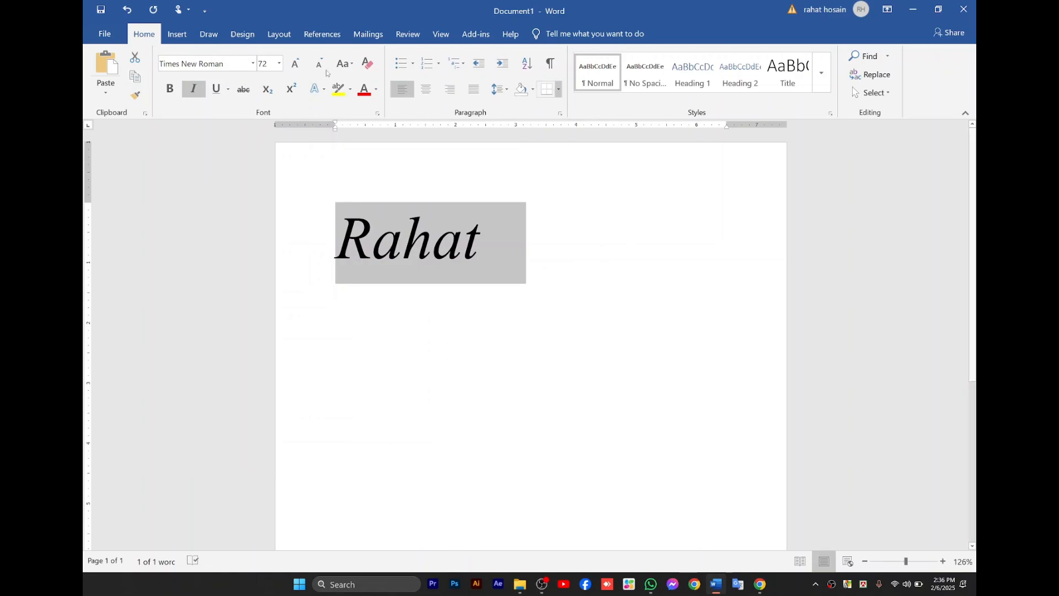
Remove italic from the selected word, toggling it on and off once more.
left_click(191, 98)
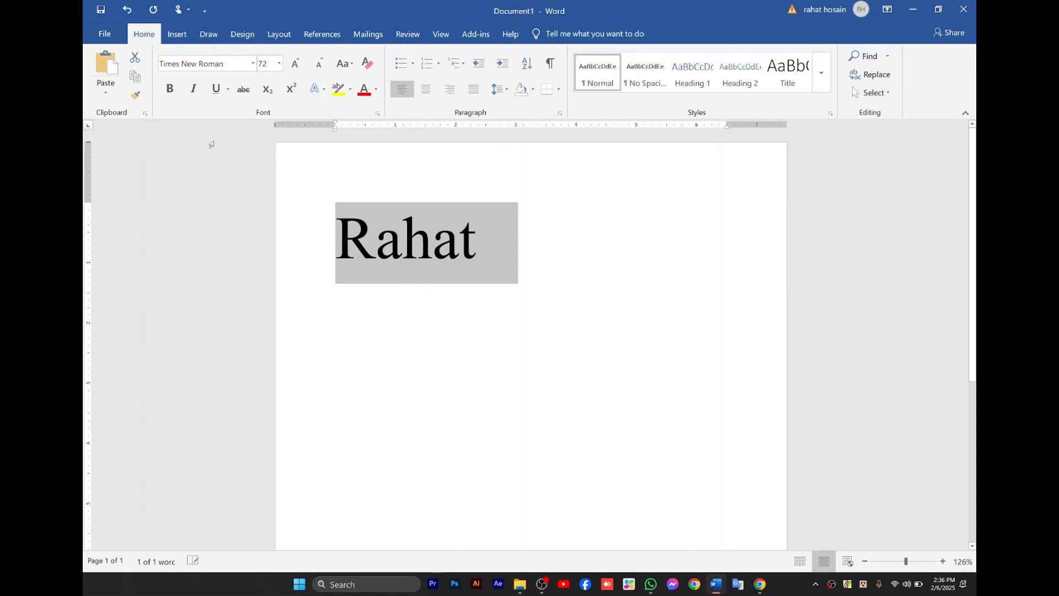
key("ctrl+i")
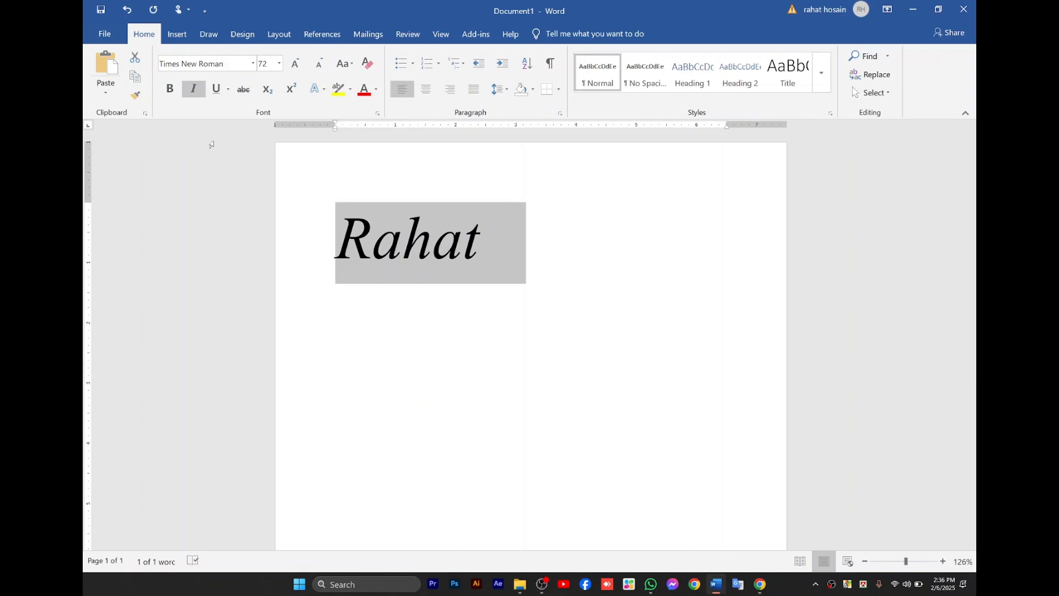
key("ctrl+i")
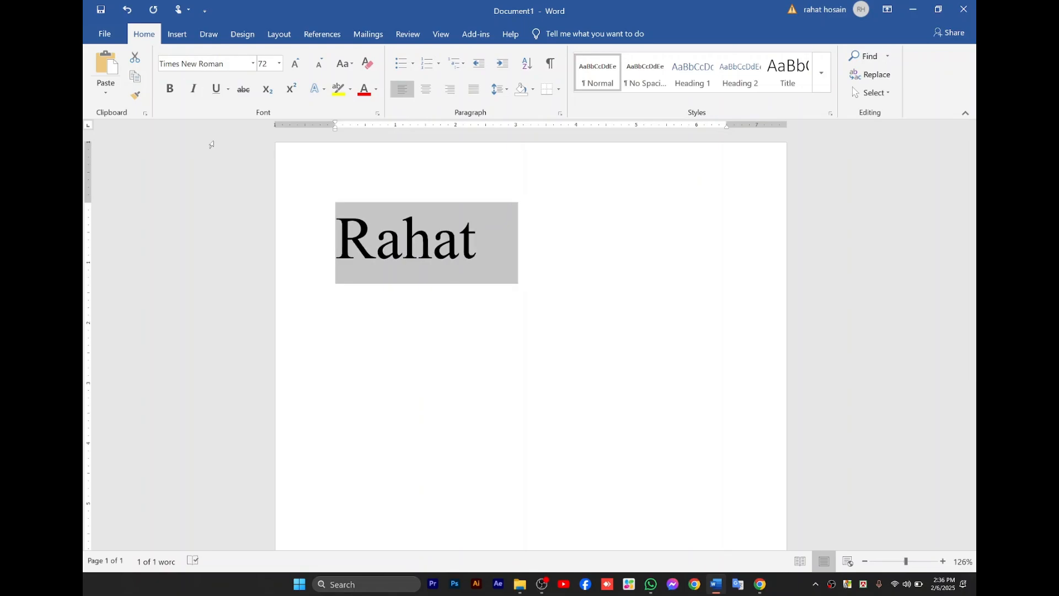
Apply italic, underline and bold together to the selected word.
key("ctrl+i")
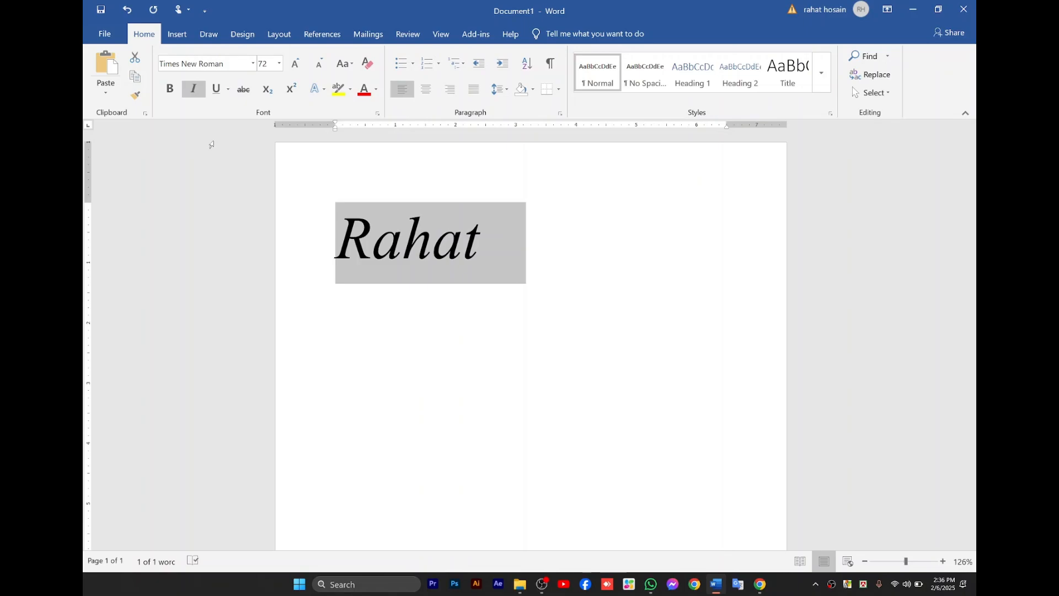
key("ctrl+u")
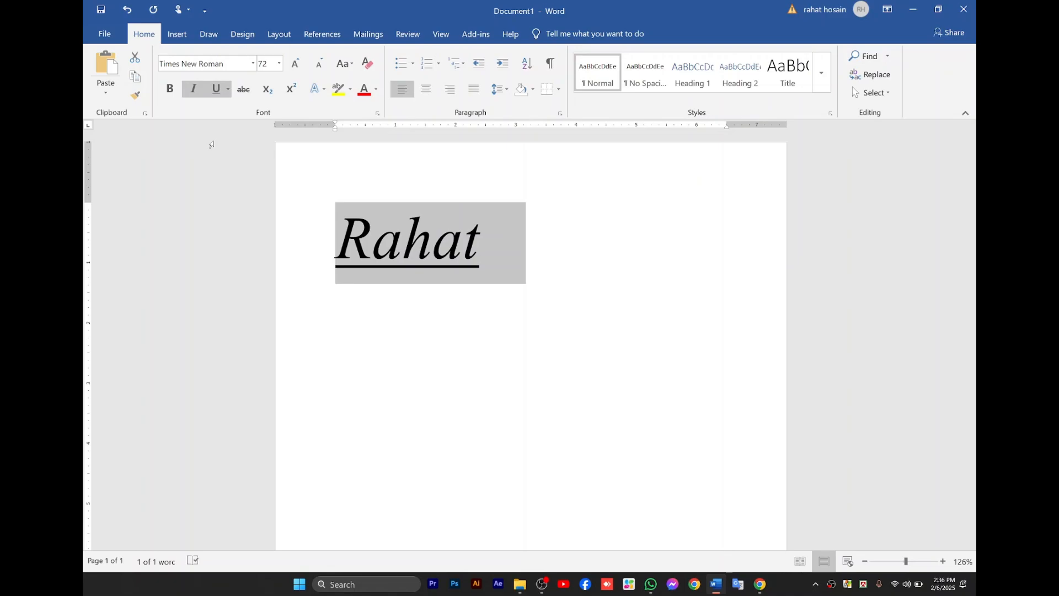
key("ctrl+b")
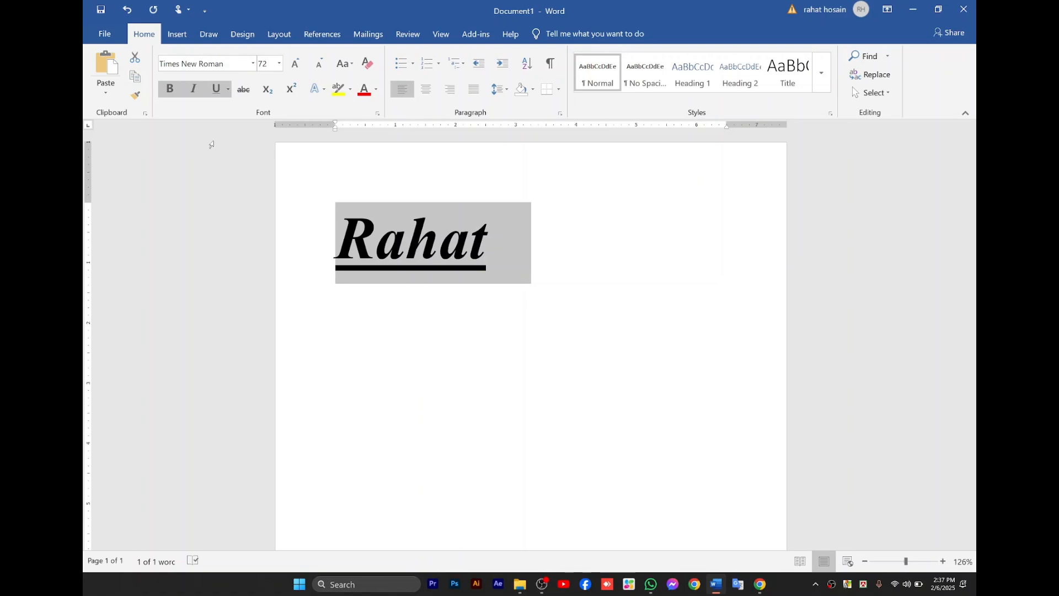
Remove the bold, italic and underline formatting from the selected word.
key("ctrl+b")
key("ctrl+i")
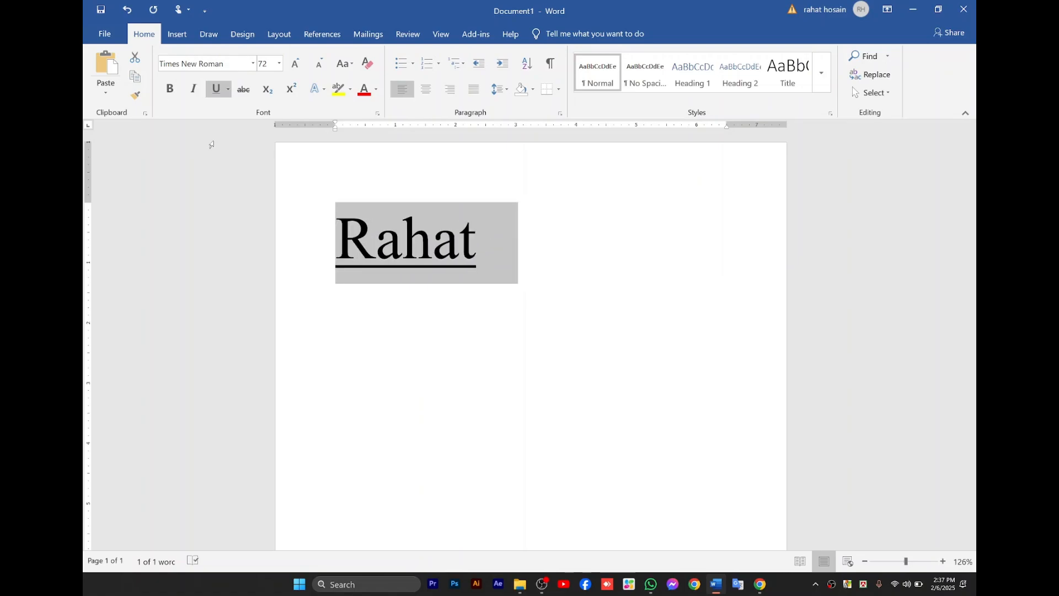
key("ctrl+u")
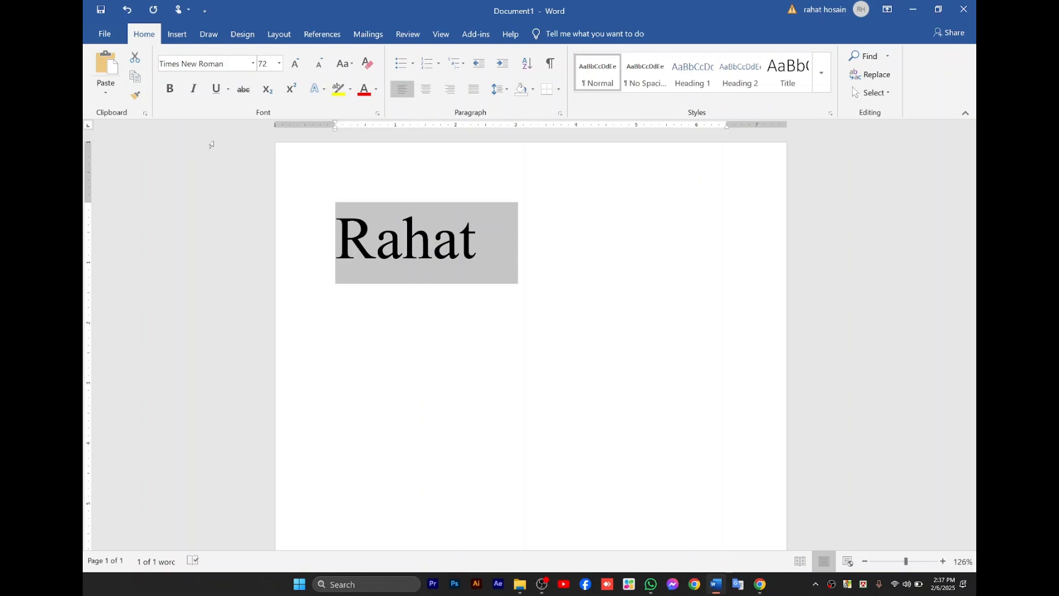
Format the selected word as bold, italic and underlined again.
key("ctrl+b")
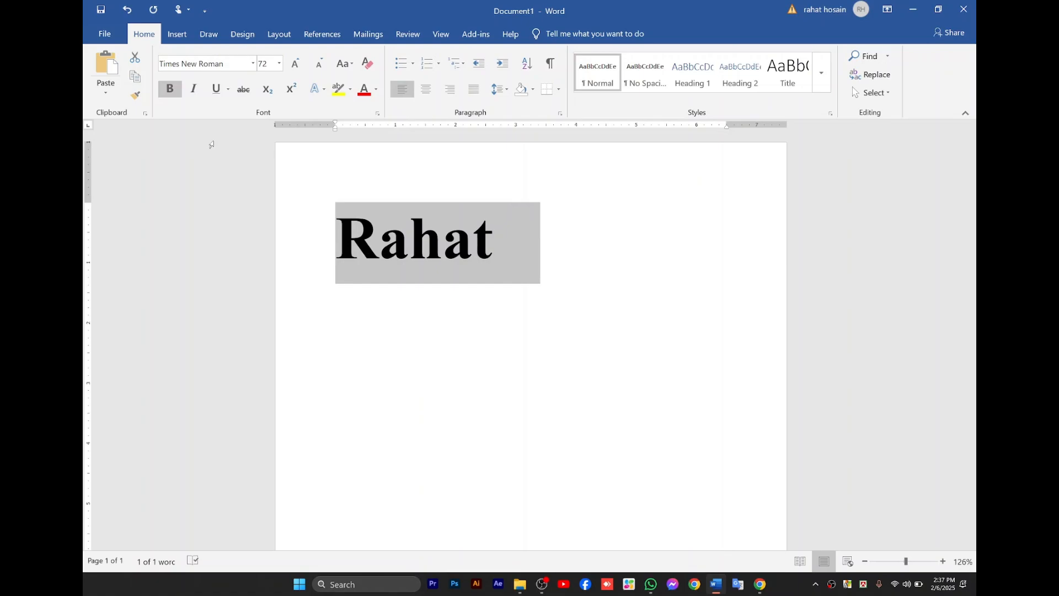
key("ctrl+i")
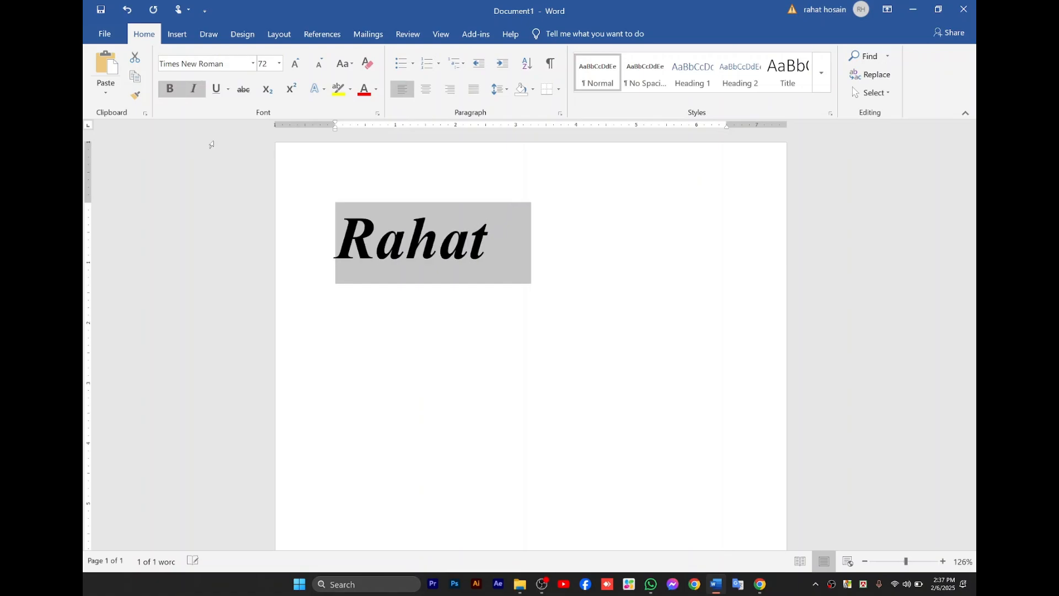
key("ctrl+u")
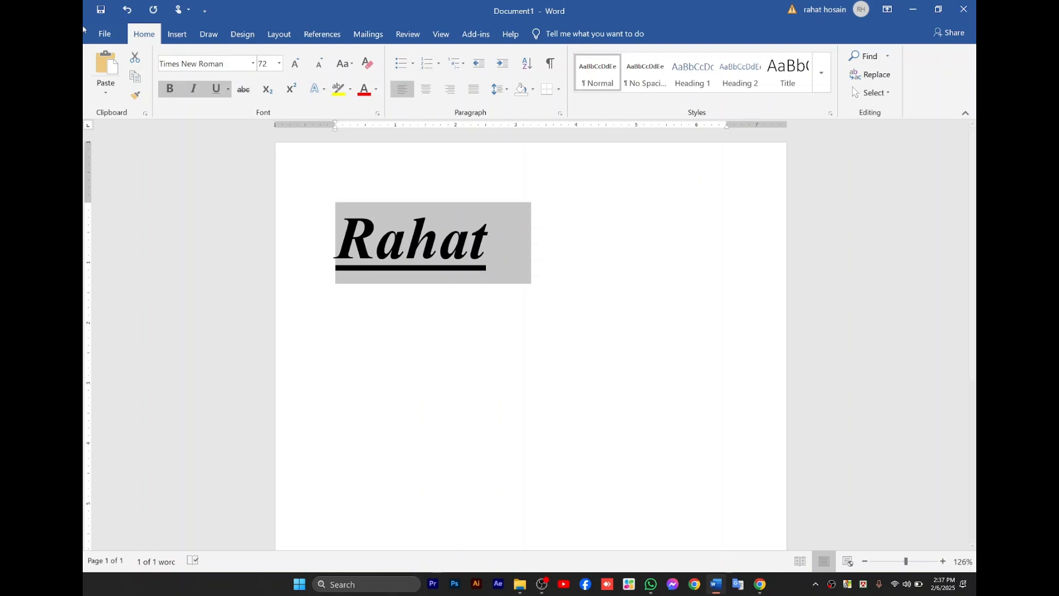
Change the selected word's font to Bauhaus 93 and its size to 28.
left_click(253, 63)
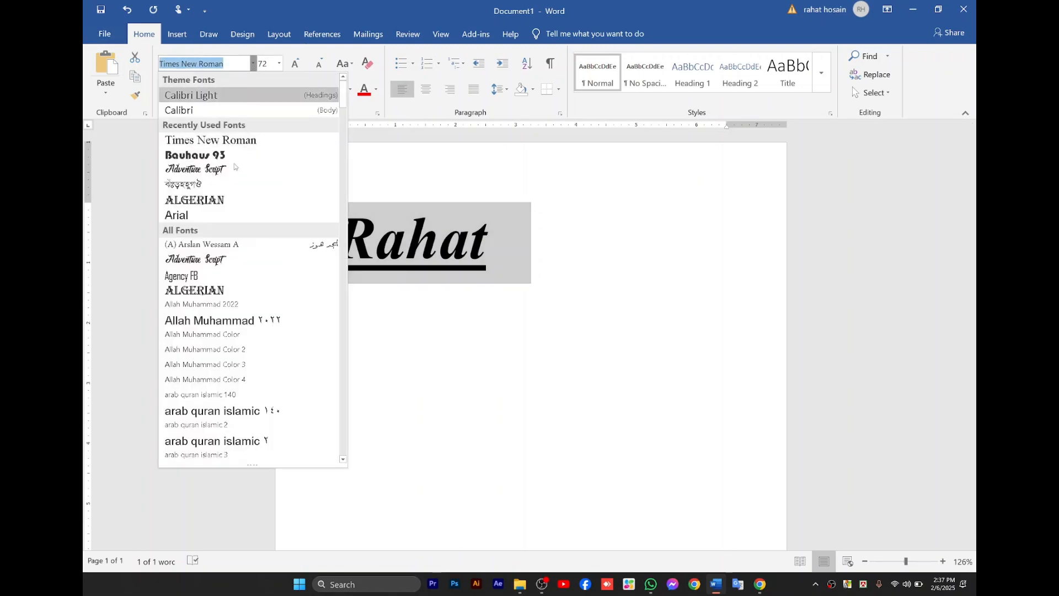
left_click(227, 154)
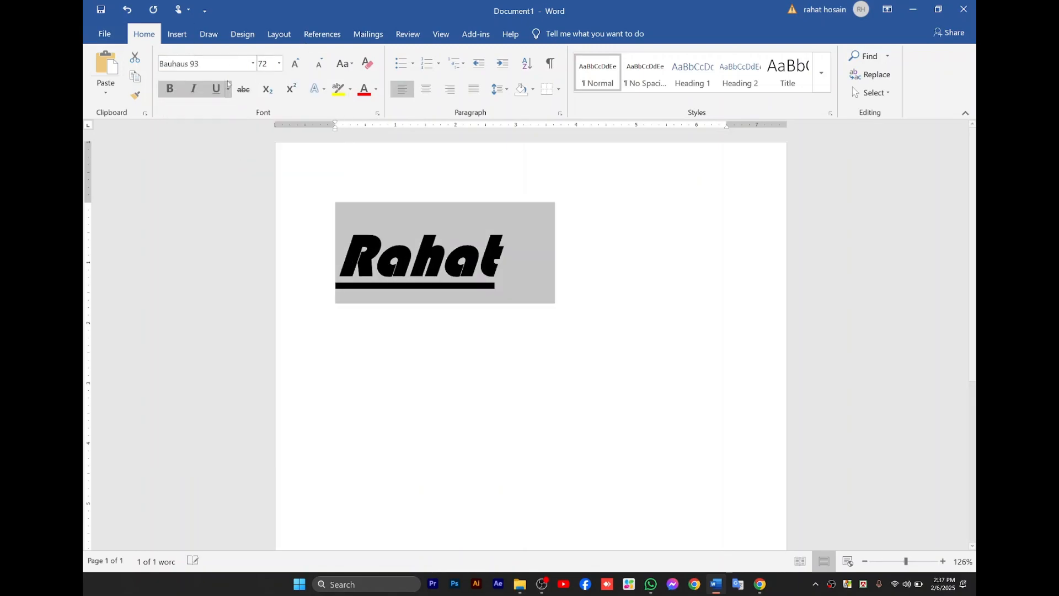
left_click(280, 64)
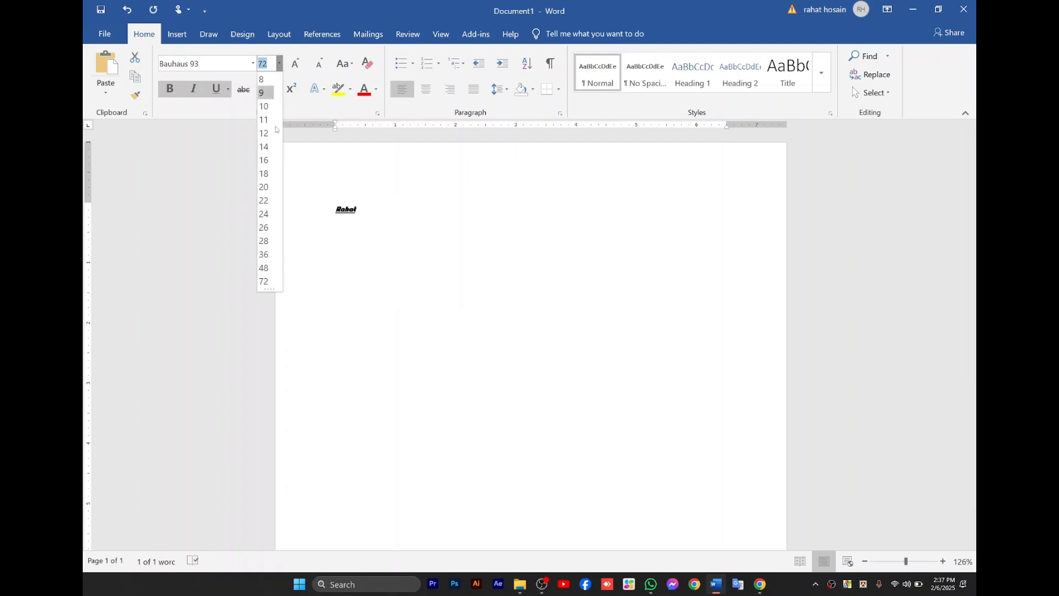
left_click(264, 241)
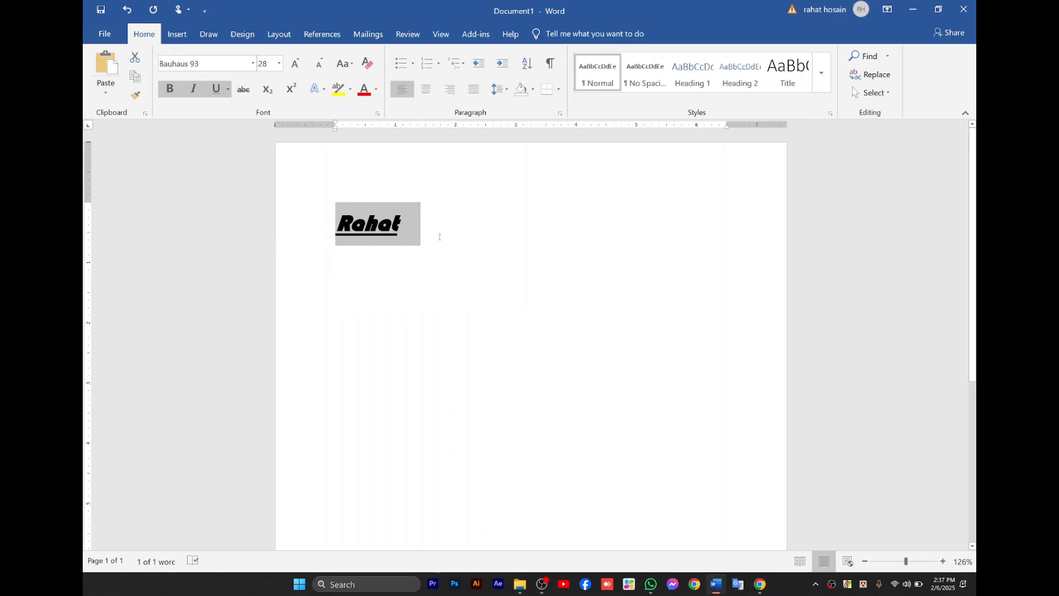
Clear bold, underline and italic from the Bauhaus 93 word.
scroll(437, 237, "up", 12)
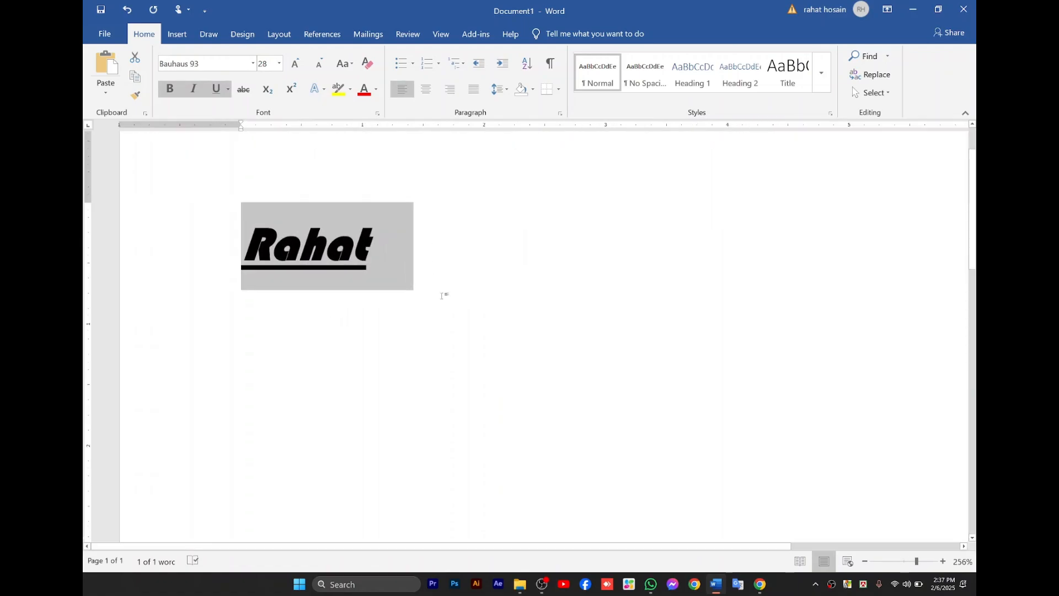
scroll(417, 323, "up", 1)
scroll(417, 323, "down", 3)
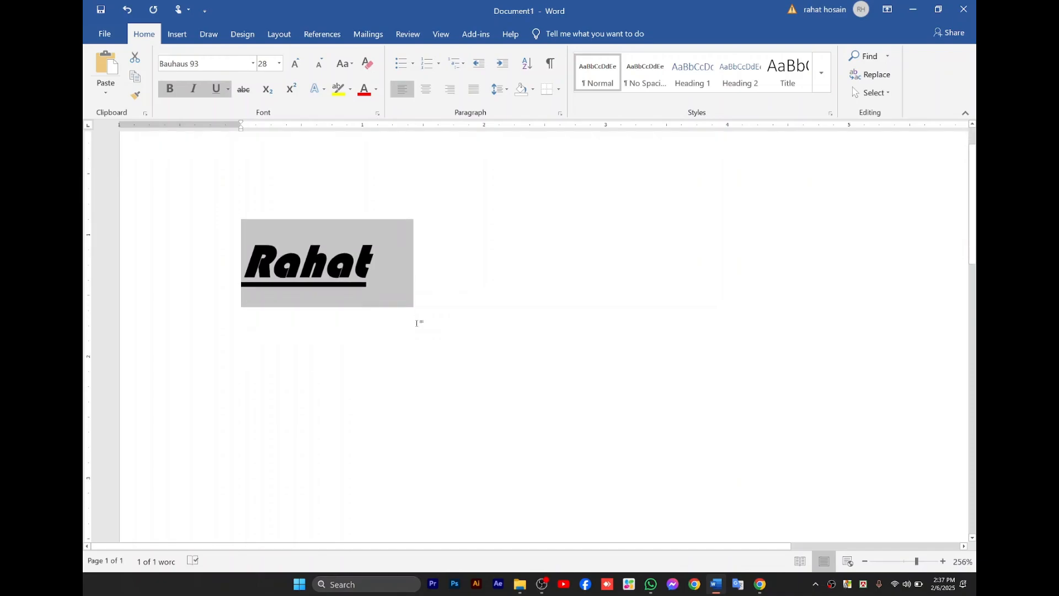
scroll(417, 324, "up", 3)
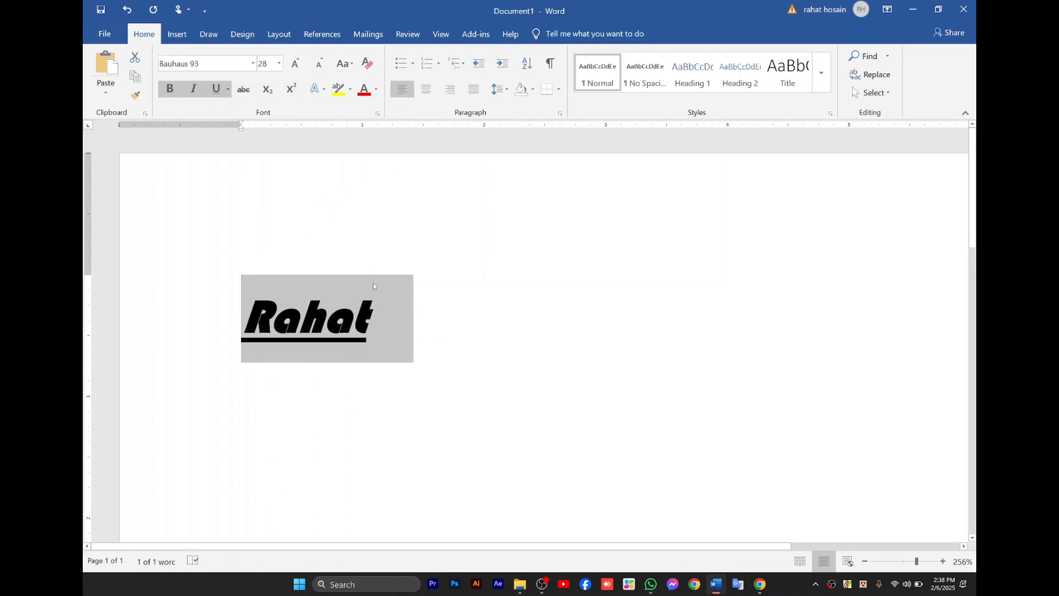
key("ctrl+b")
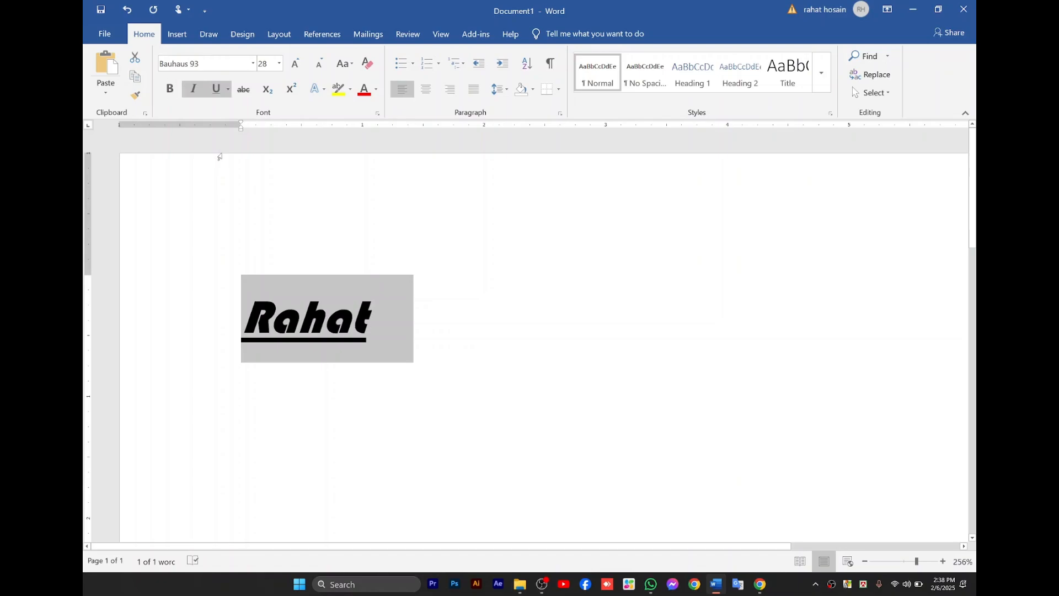
key("ctrl+u")
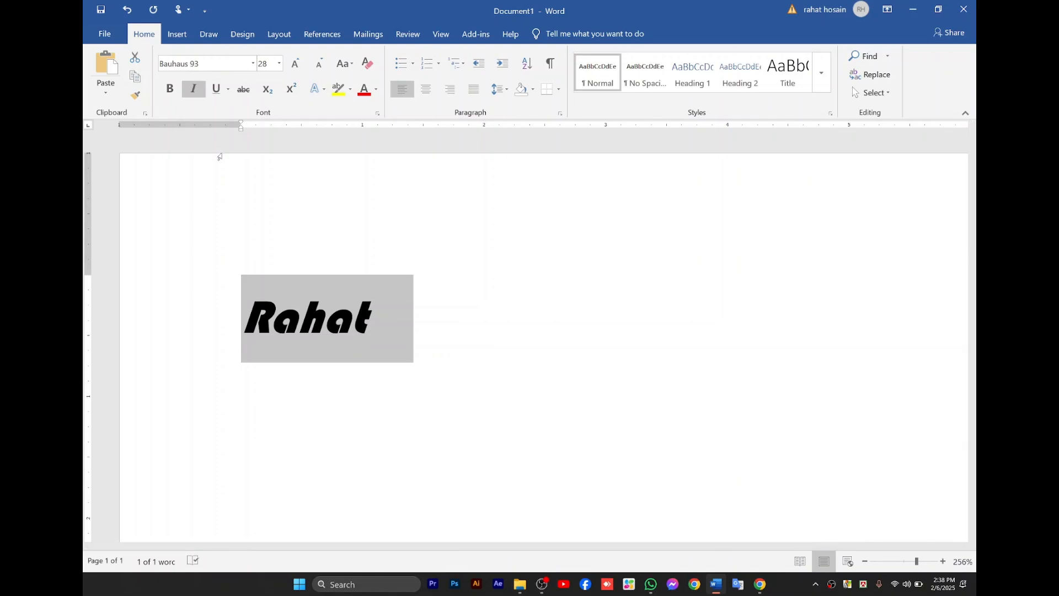
key("ctrl+i")
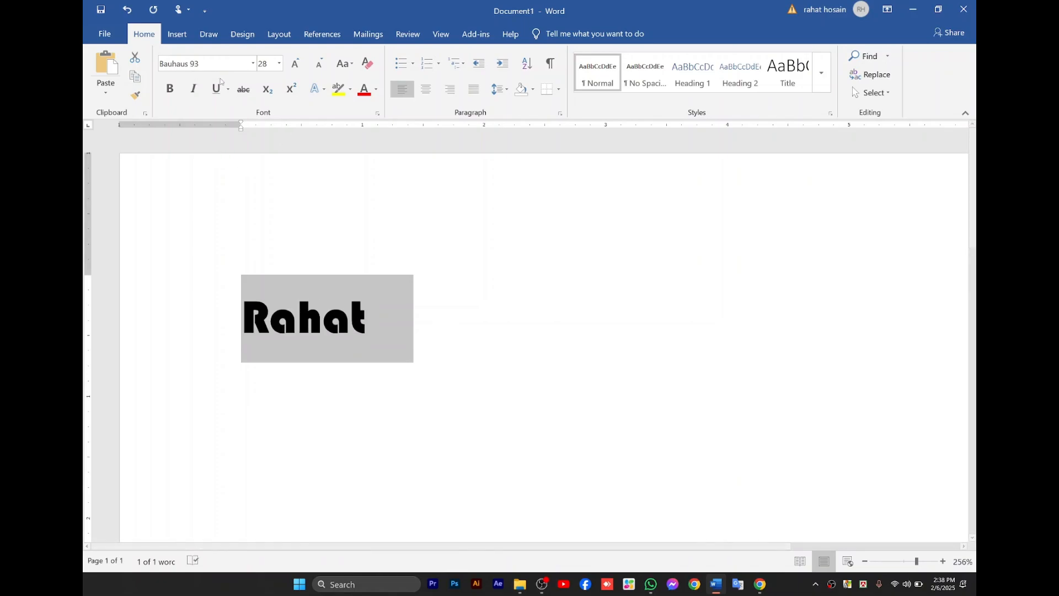
Try a dotted and a single underline on the selected word, and clear the underline.
left_click(228, 91)
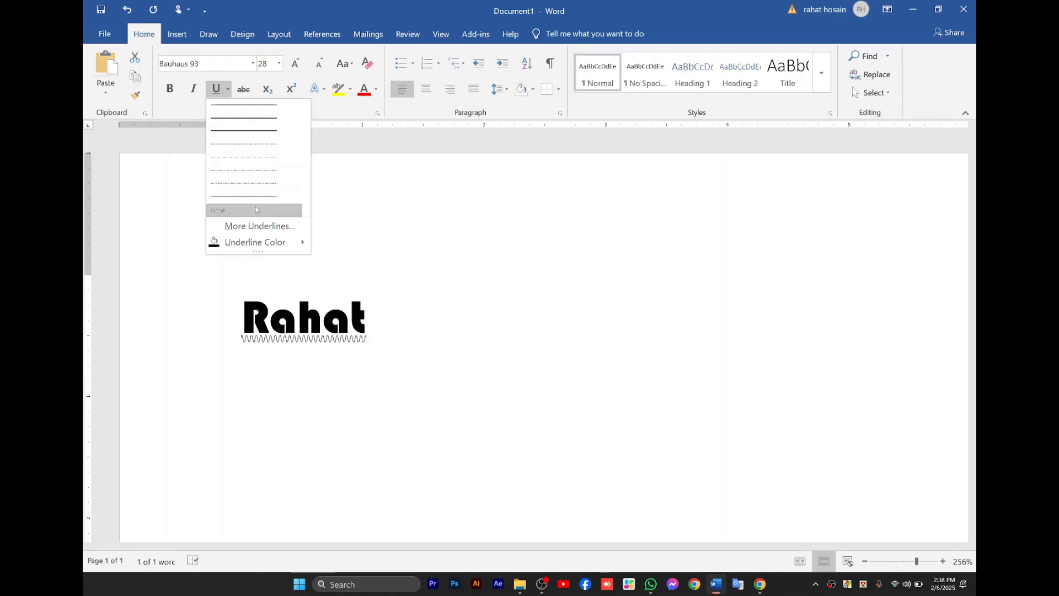
left_click(255, 146)
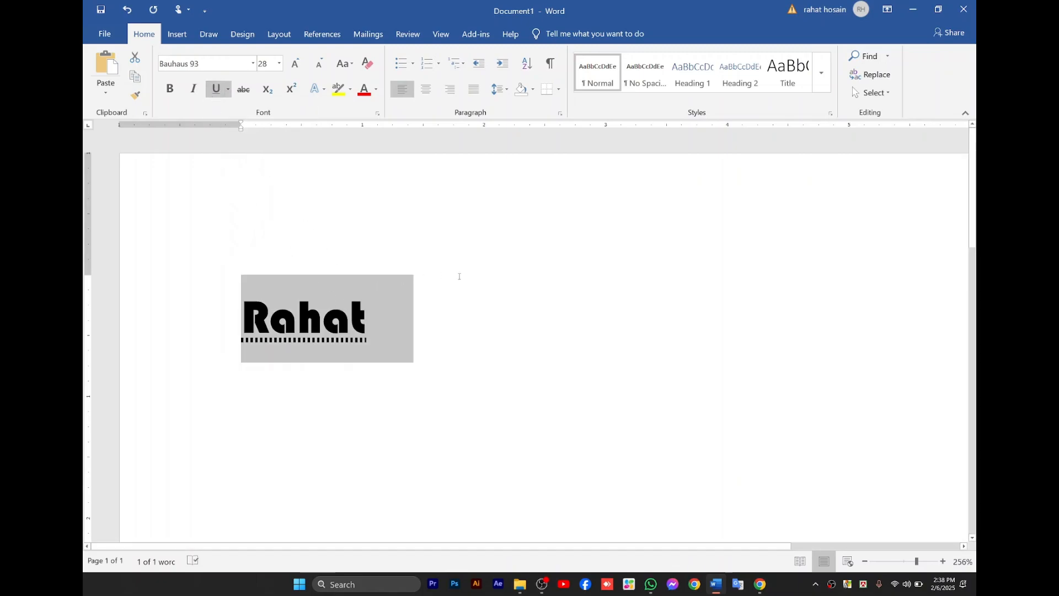
left_click(403, 260)
key("ctrl+a")
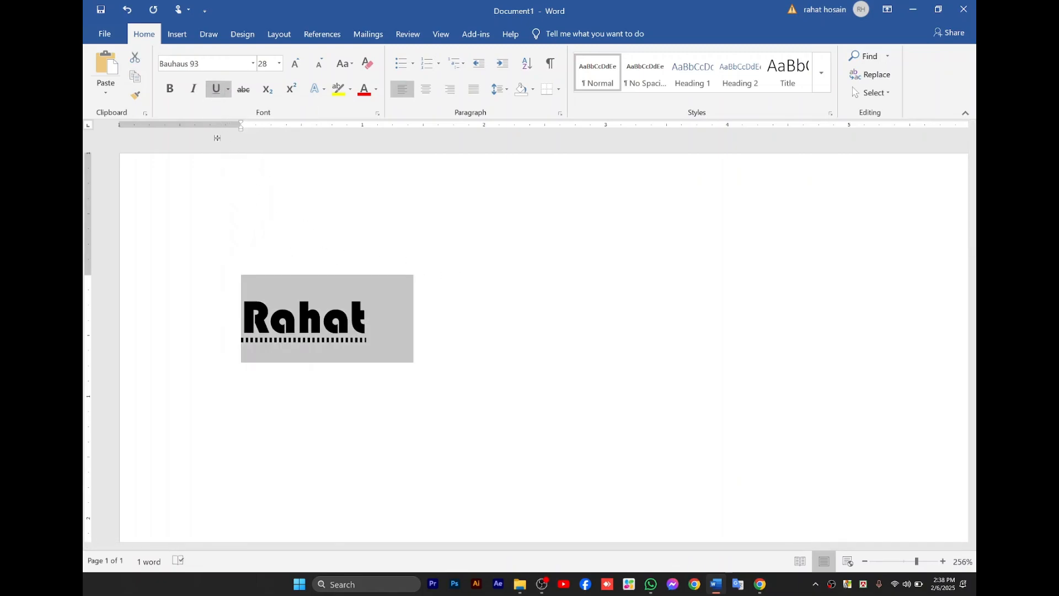
key("ctrl+shift+w")
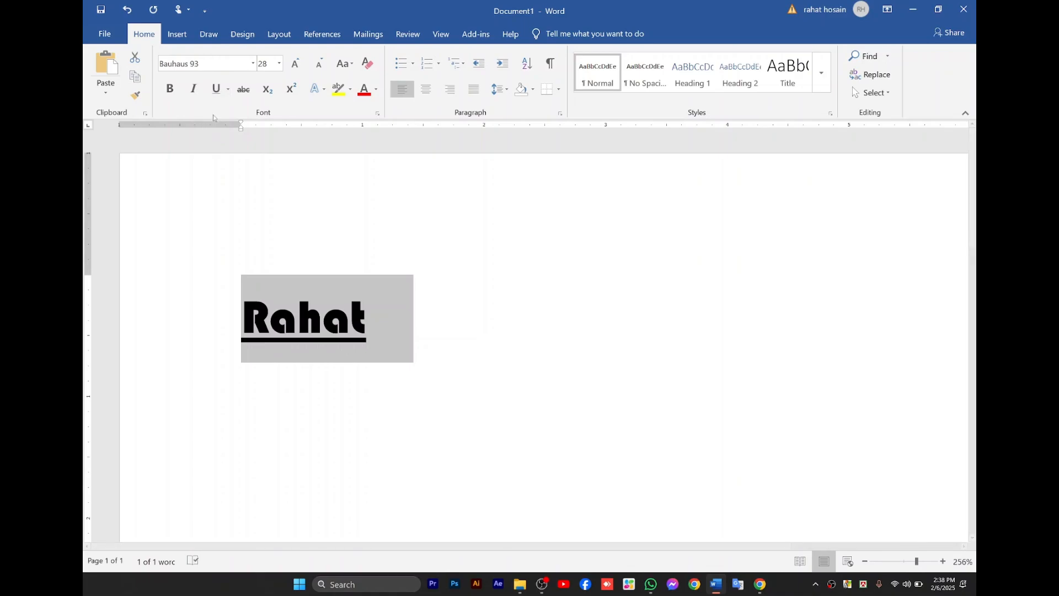
key("ctrl+u")
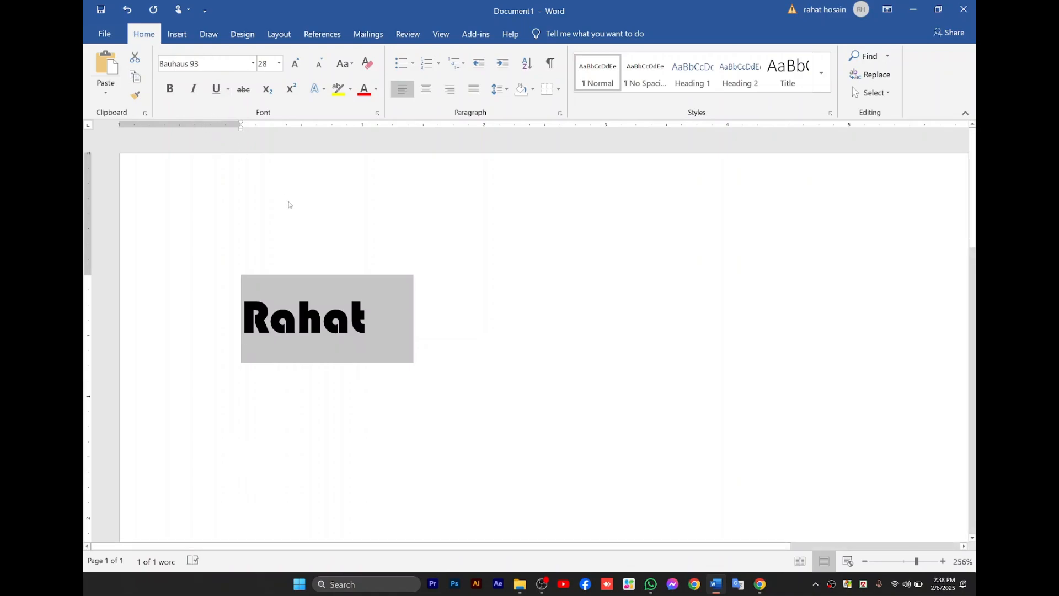
Try adding a row of dots after the word, and delete them again.
left_click(334, 283)
left_click(368, 307)
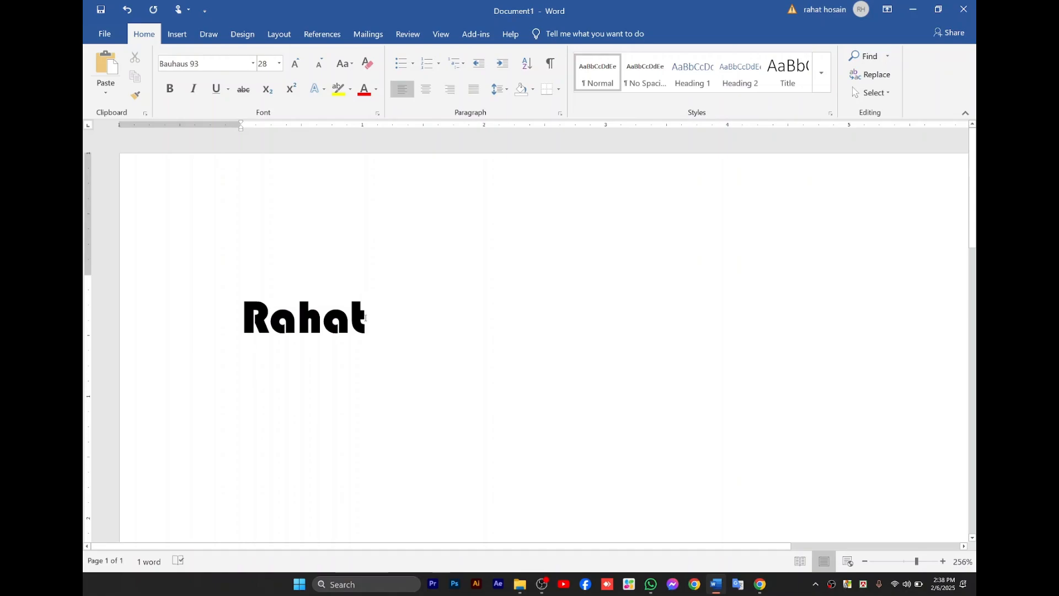
type(".")
type("....")
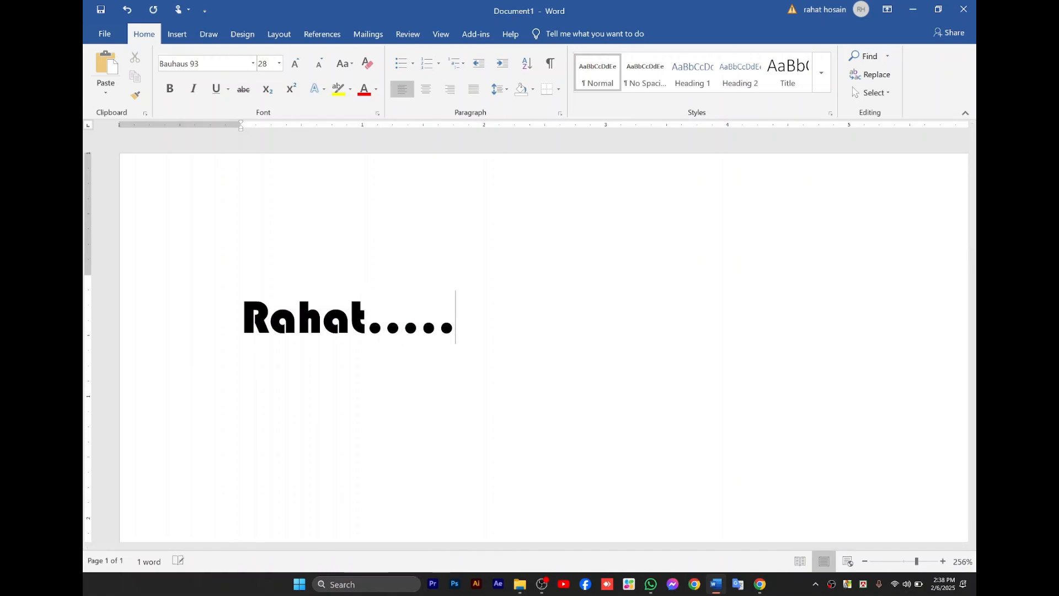
key("BackSpace")
key("BackSpace")
key("BackSpace")
key("BackSpace")
key("BackSpace")
key("BackSpace")
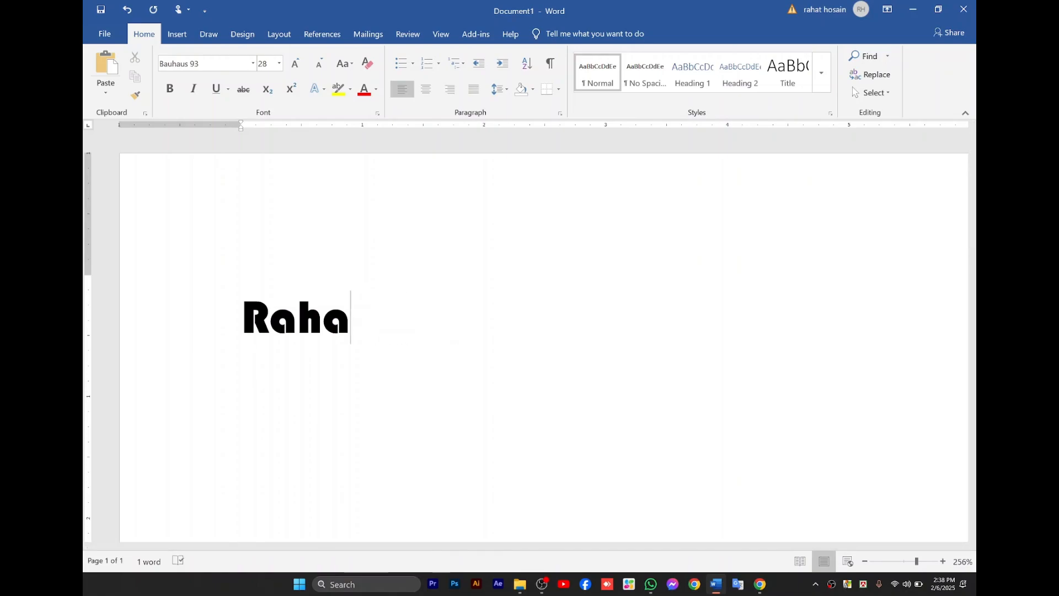
type("t")
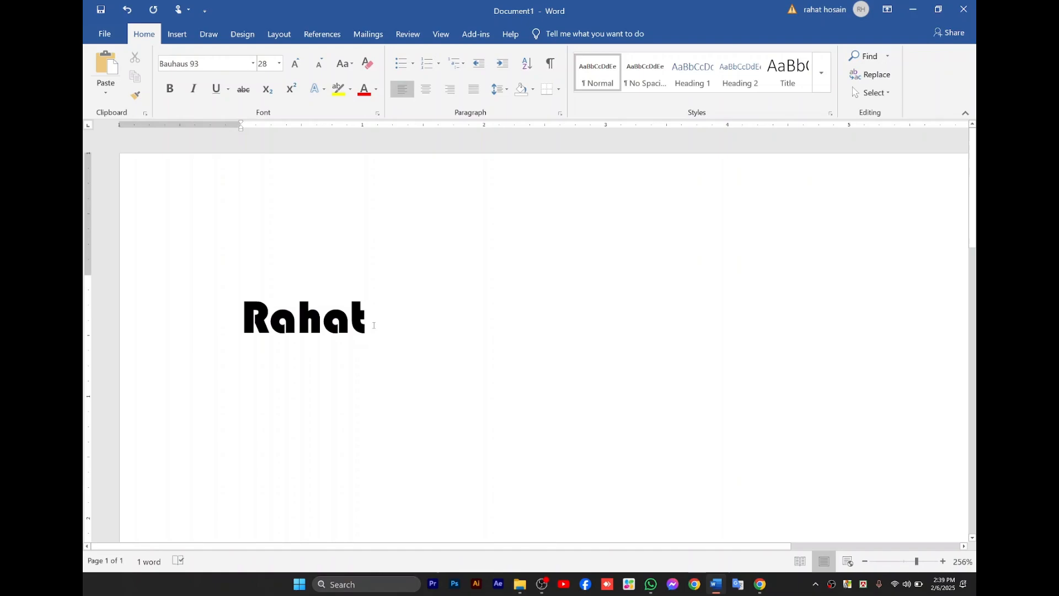
Try an underlined blank space after the word, and delete it while keeping the word intact.
left_click(216, 89)
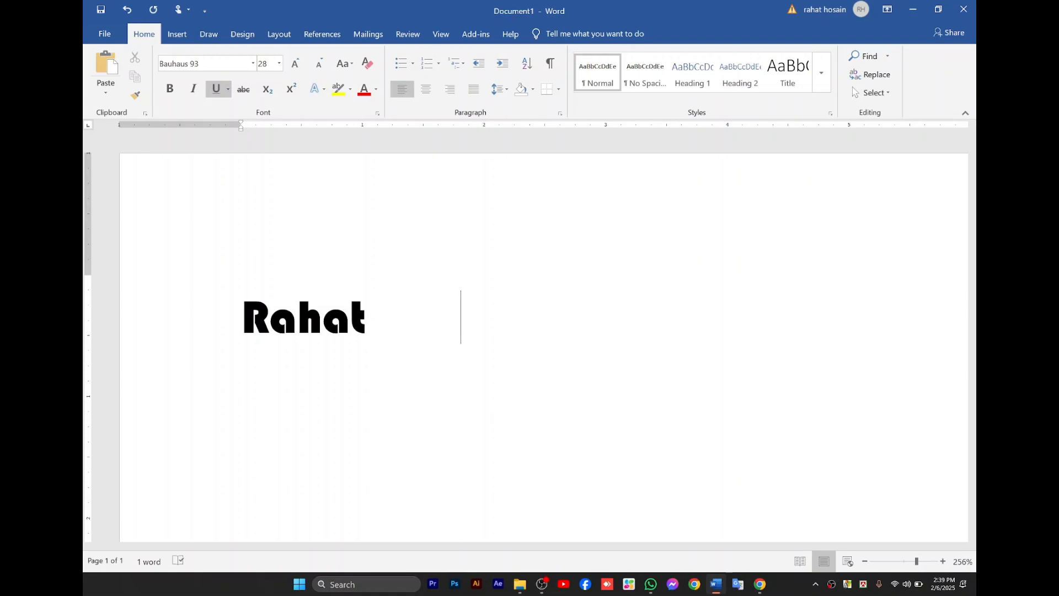
key("BackSpace")
key("BackSpace")
key("BackSpace")
key("BackSpace")
key("BackSpace")
key("BackSpace")
key("BackSpace")
key("BackSpace")
key("BackSpace")
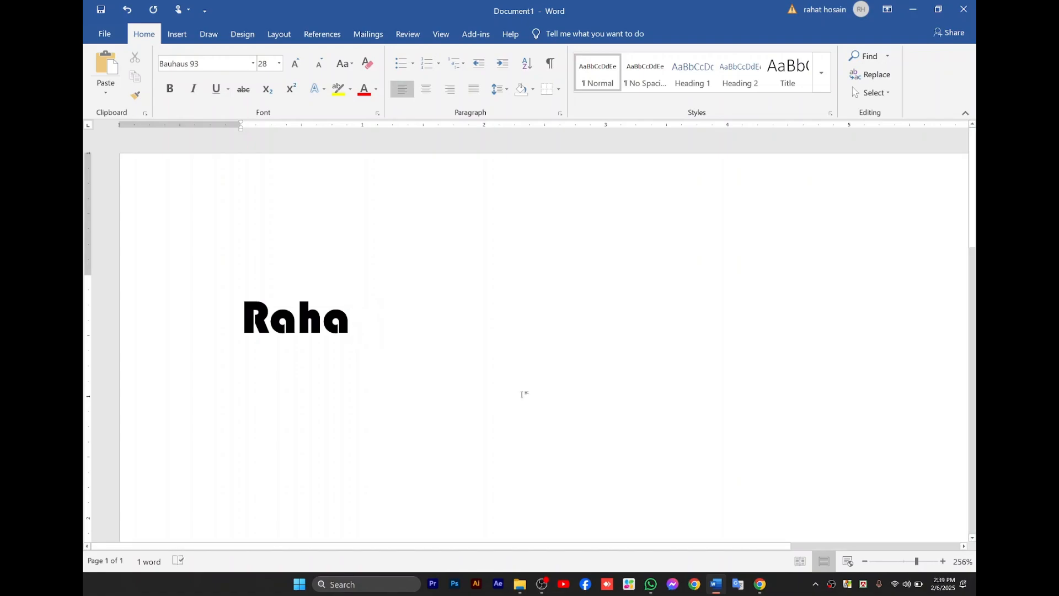
type("t")
left_click_drag(364, 308, 271, 302)
left_click(270, 301)
left_click(332, 299)
left_click(368, 332)
key("BackSpace")
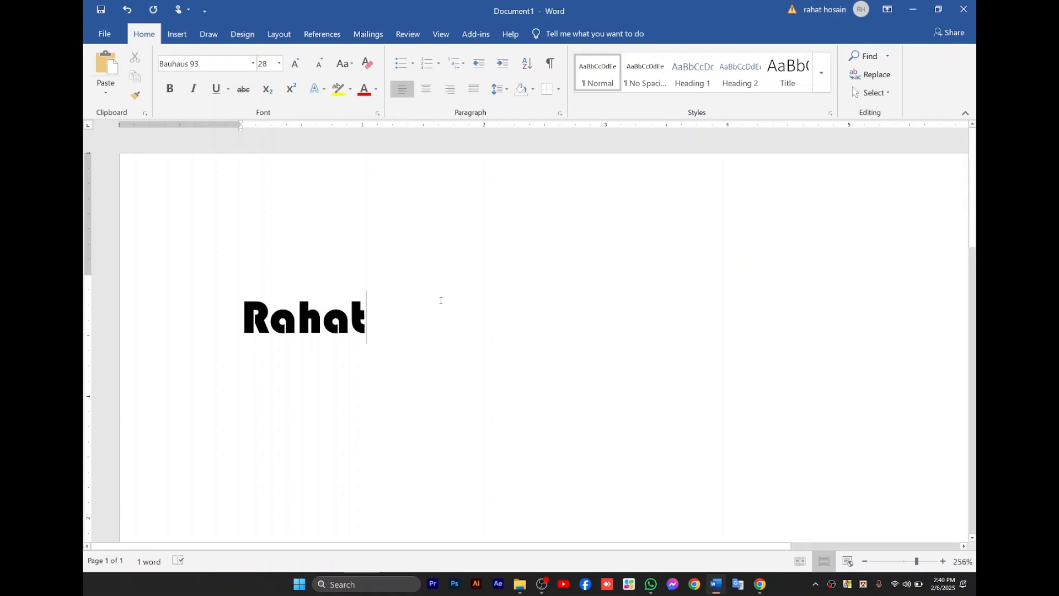
Change the word's font color to a light green picked from the extended standard color palette.
double_click(339, 305)
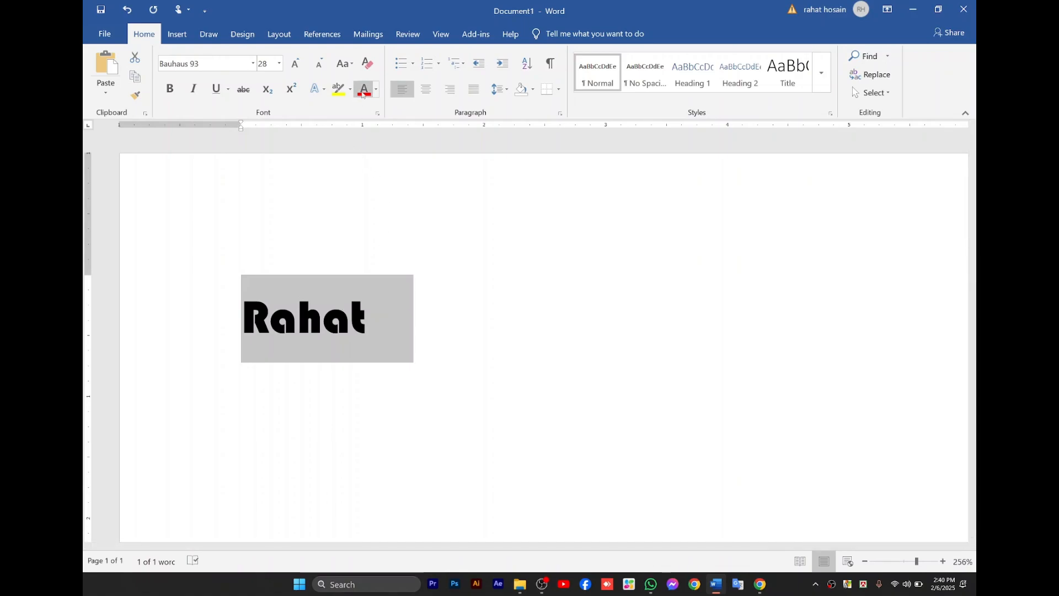
left_click(377, 91)
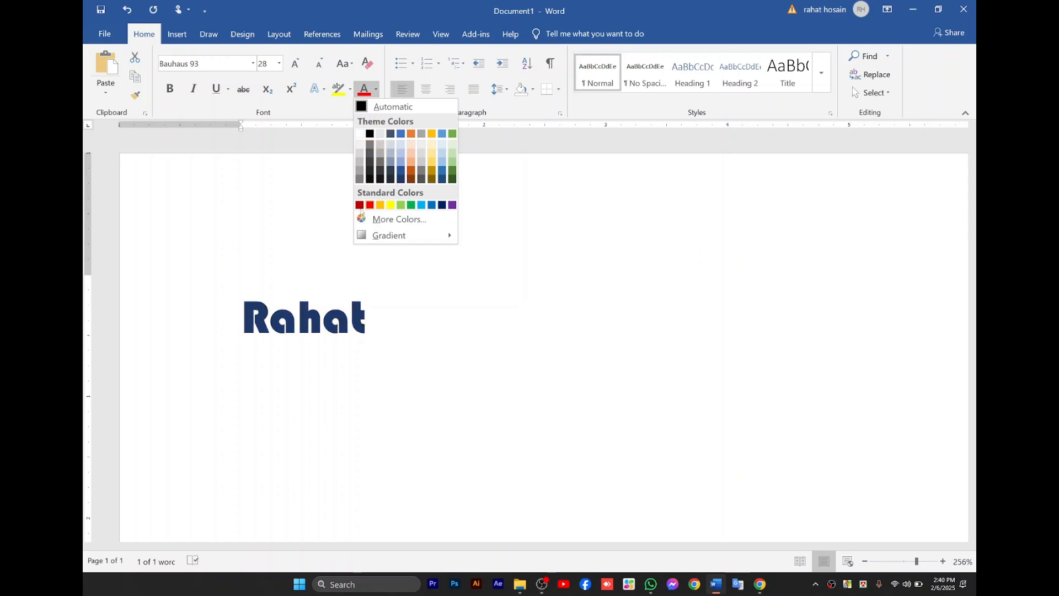
left_click(394, 221)
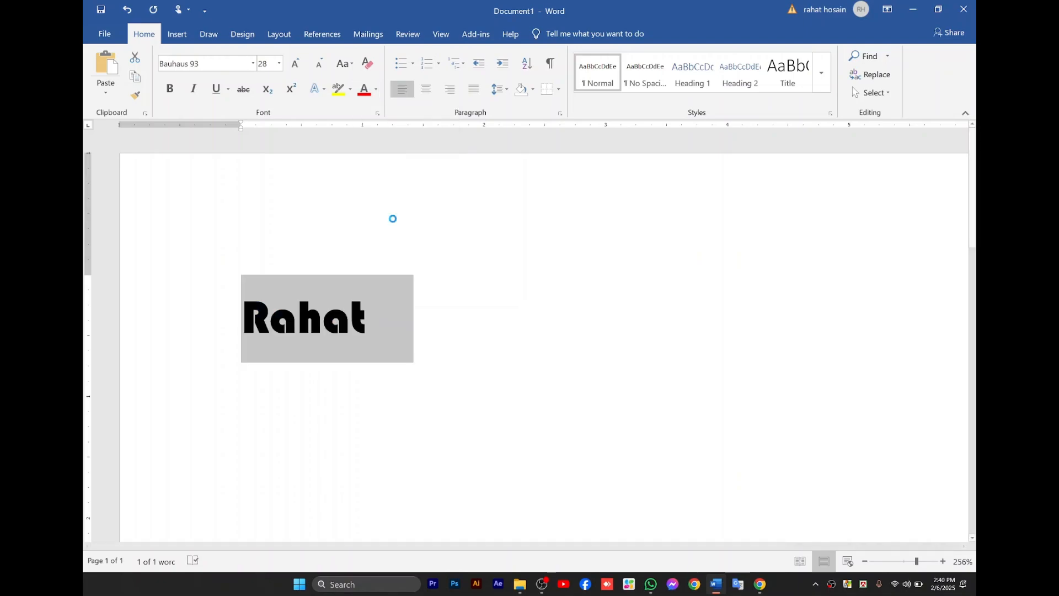
left_click_drag(512, 275, 489, 263)
double_click(490, 265)
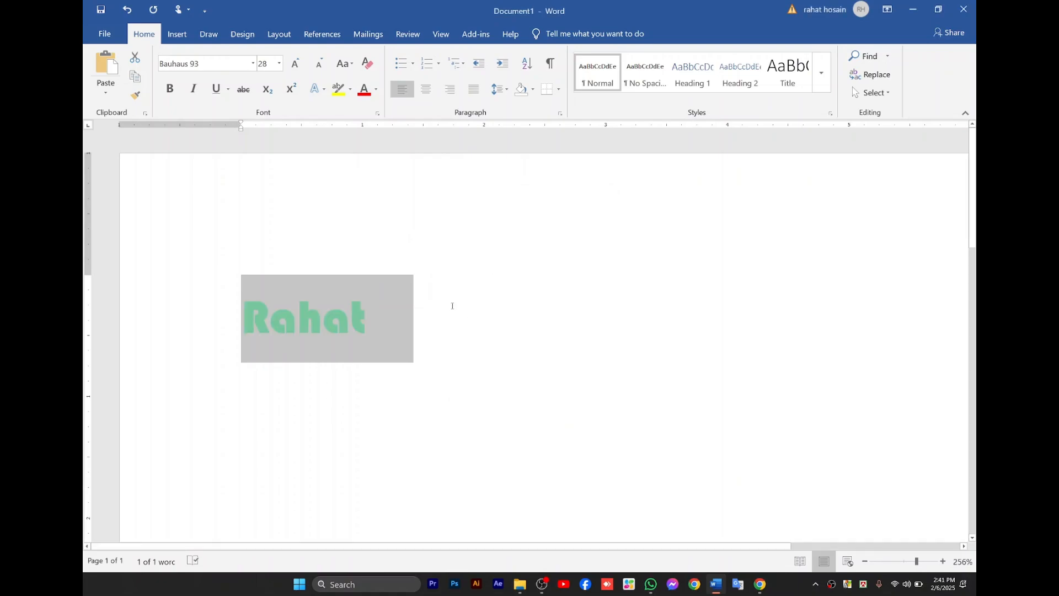
left_click(387, 299)
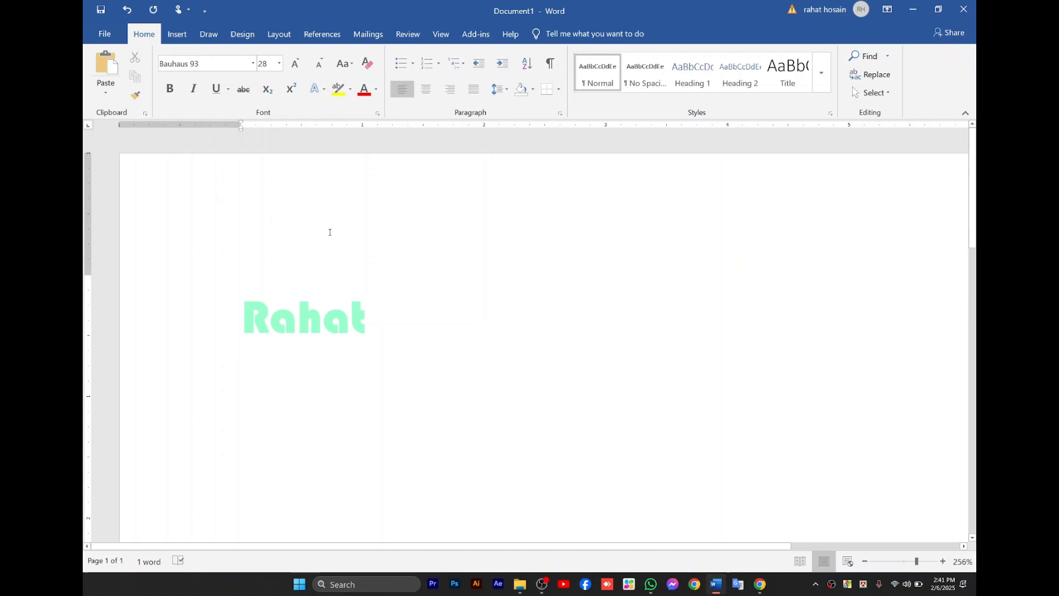
Recolor the word's text with a dark blue from the extended standard color palette.
key("ctrl+a")
left_click(376, 89)
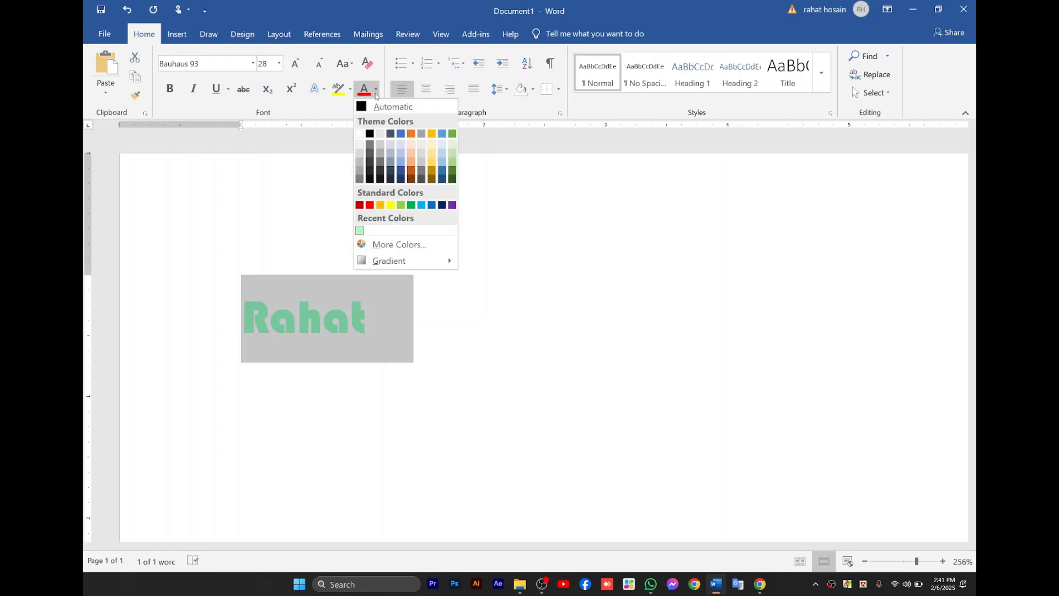
left_click(396, 244)
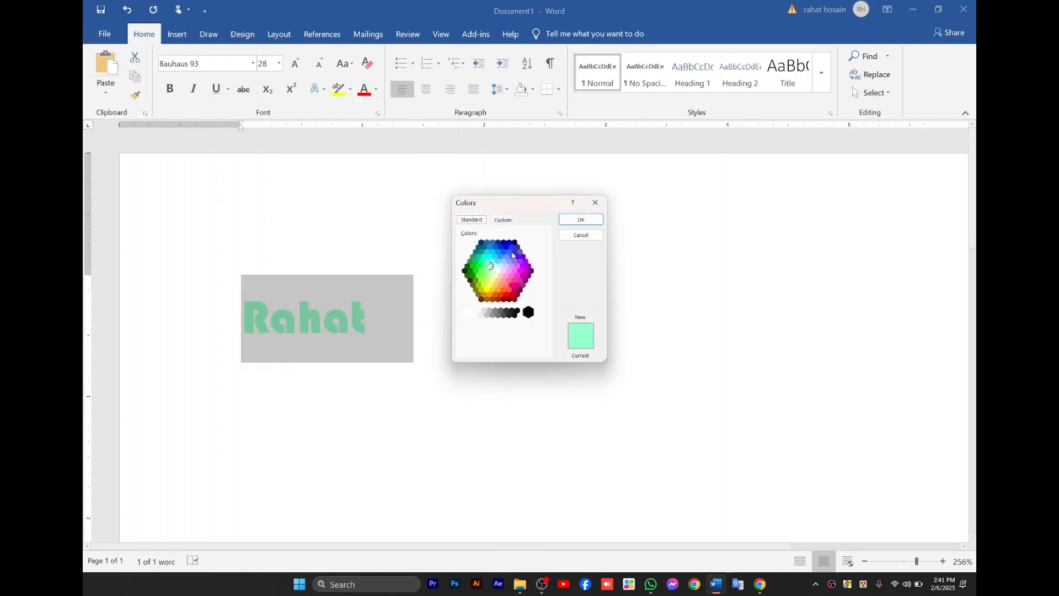
left_click(504, 242)
left_click(582, 221)
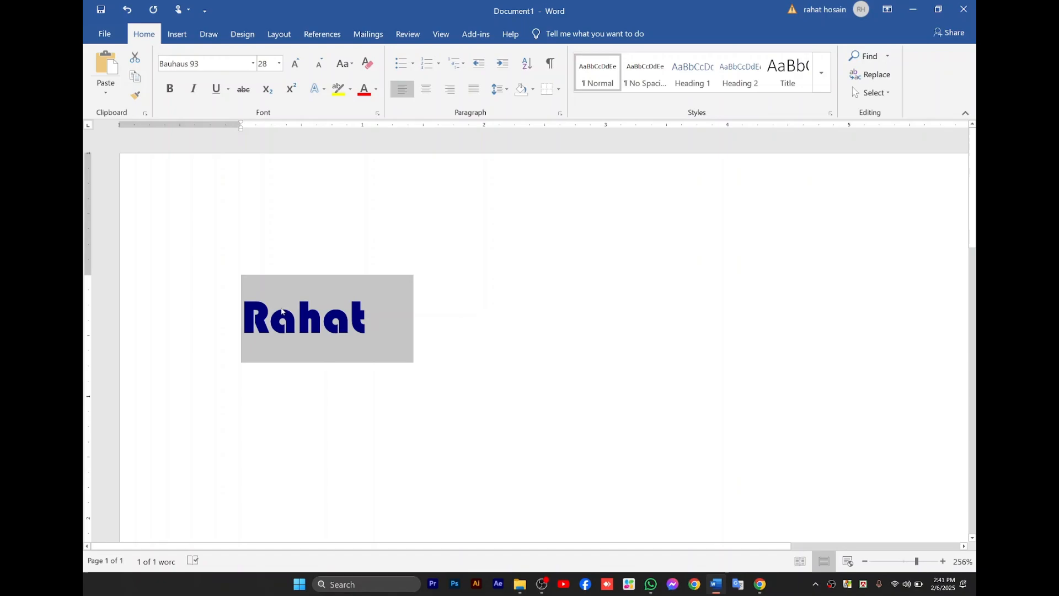
Try a pink text highlight on the word, and remove it with No Color.
left_click(349, 95)
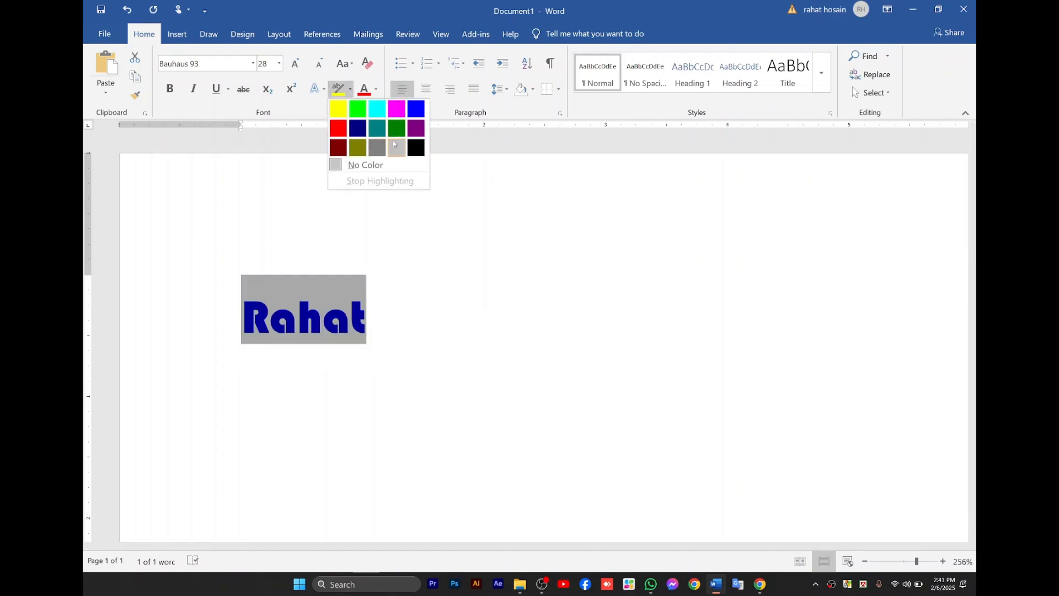
left_click(395, 107)
left_click(405, 379)
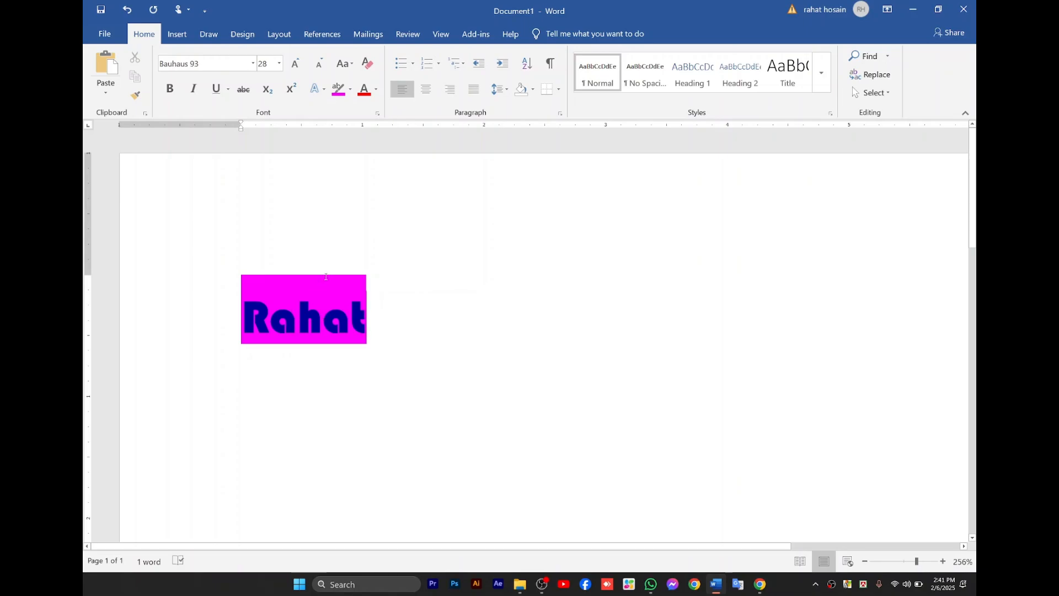
triple_click(326, 277)
left_click(350, 89)
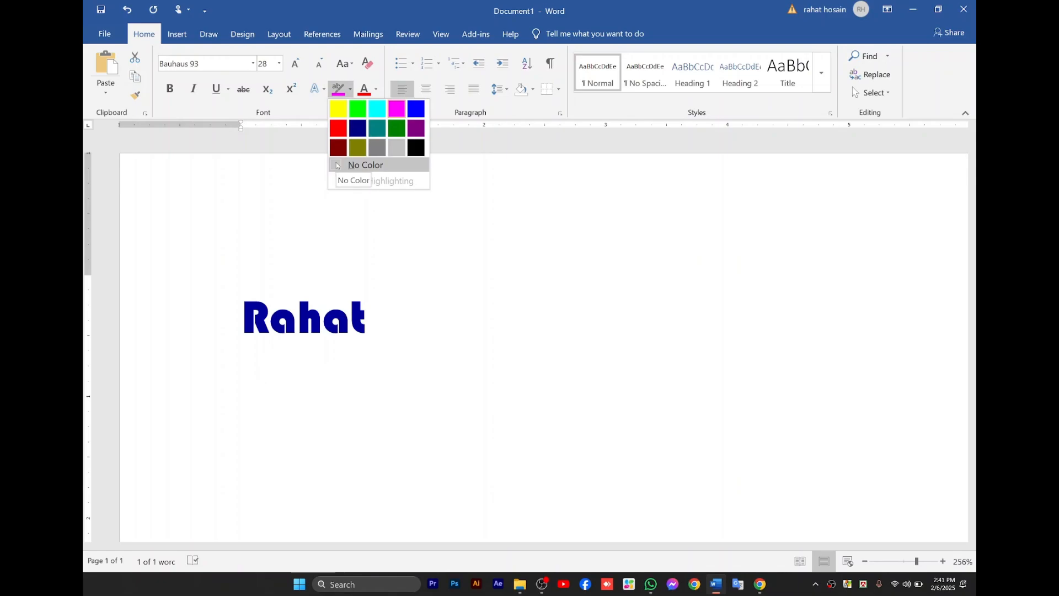
left_click(337, 164)
left_click(336, 162)
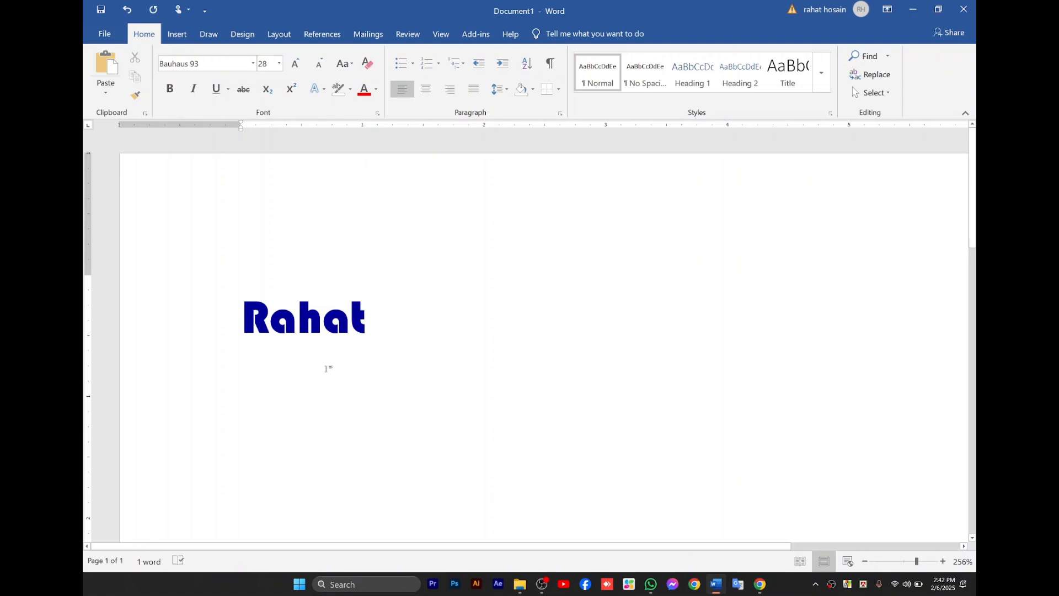
Undo the highlight removal and the pink highlight on the word.
key("ctrl+z")
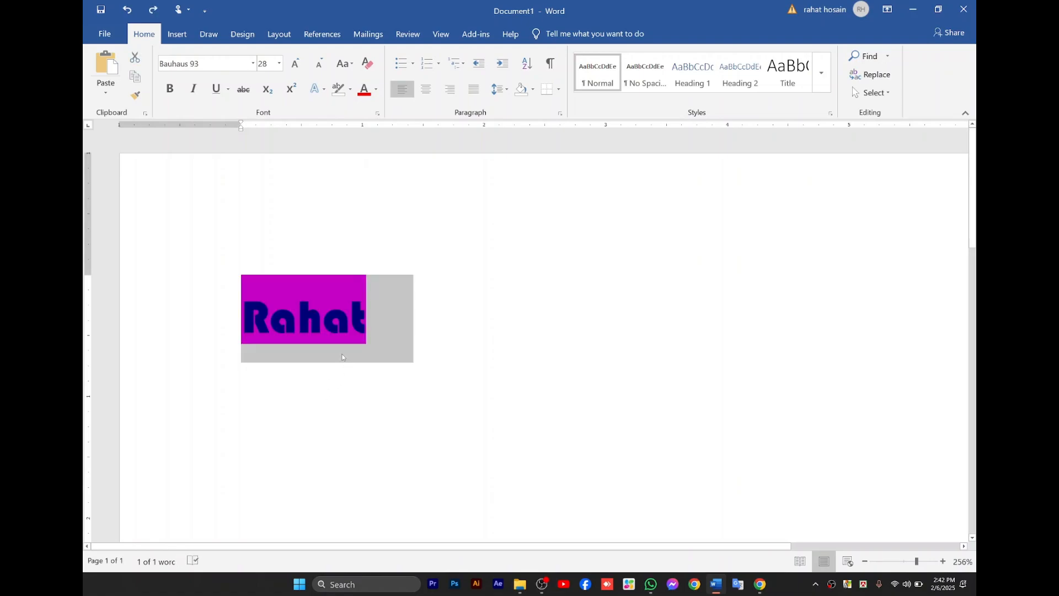
left_click(308, 356)
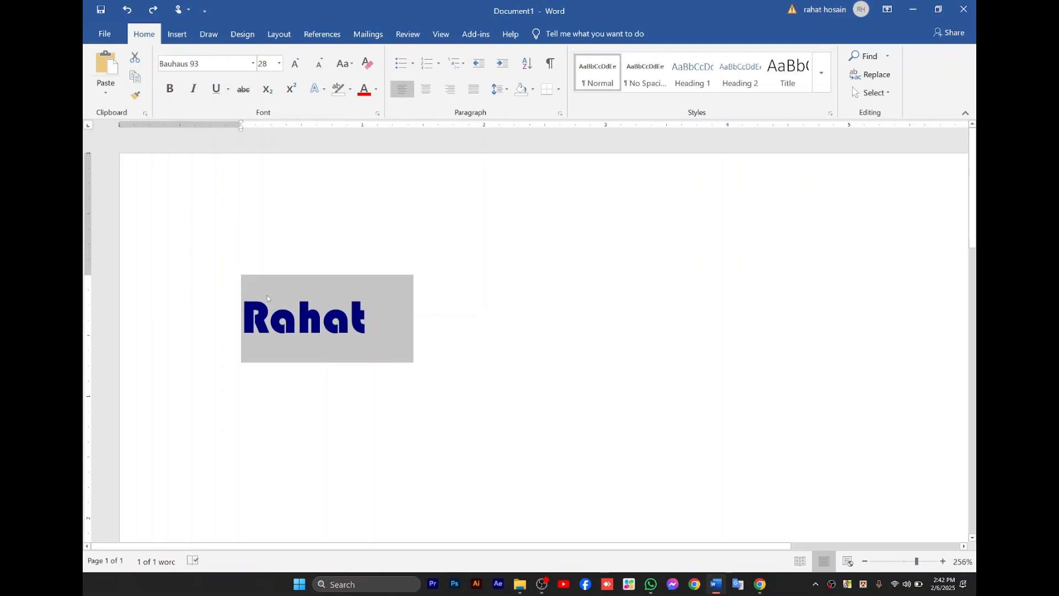
left_click(316, 328)
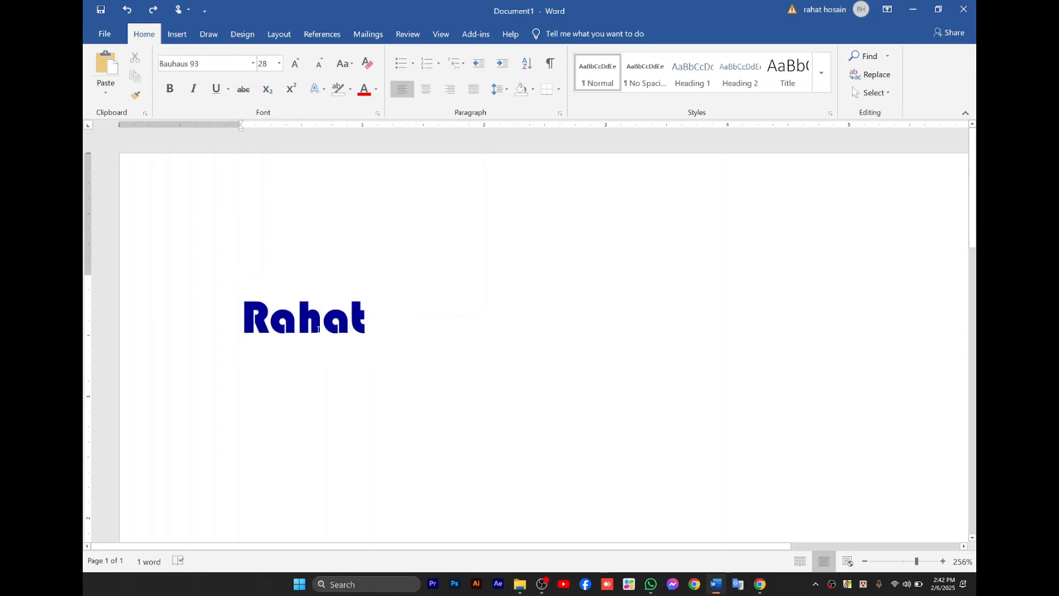
Apply the orange glow variation from the first row of glow text effects to the word.
double_click(319, 330)
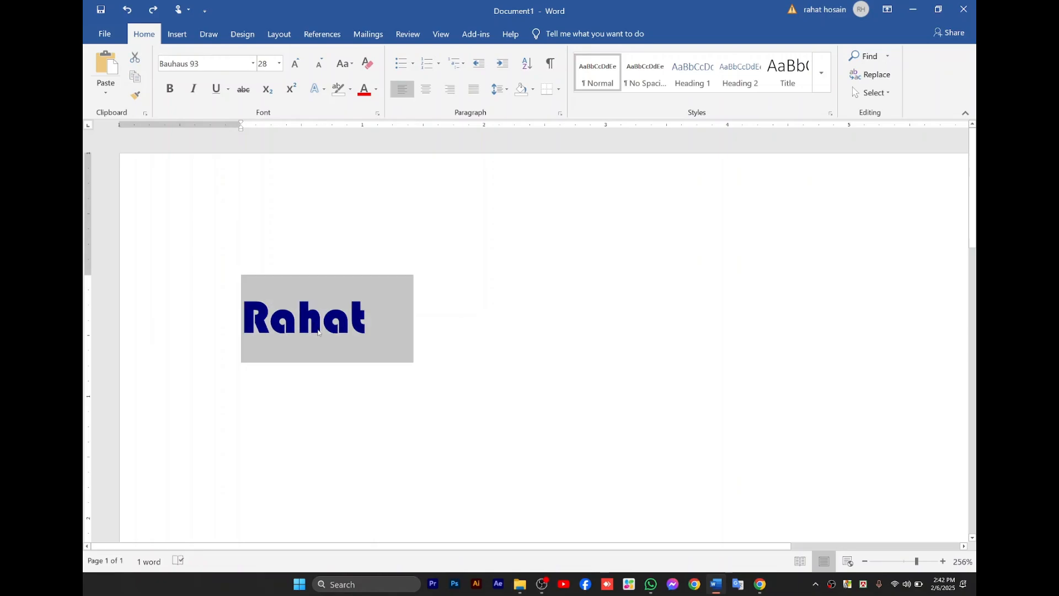
left_click(323, 95)
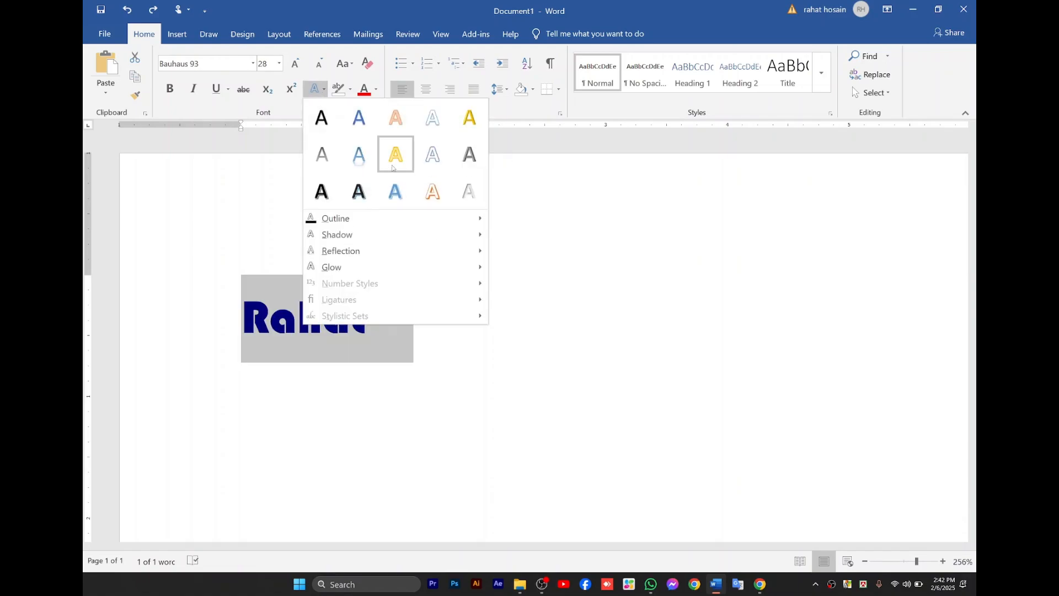
mouse_move(475, 220)
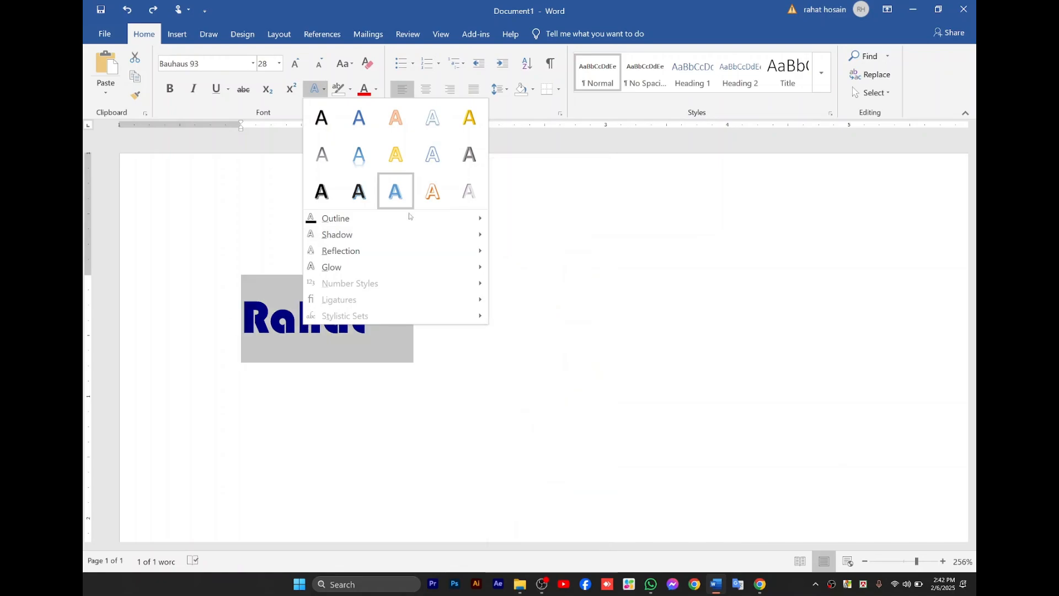
mouse_move(399, 256)
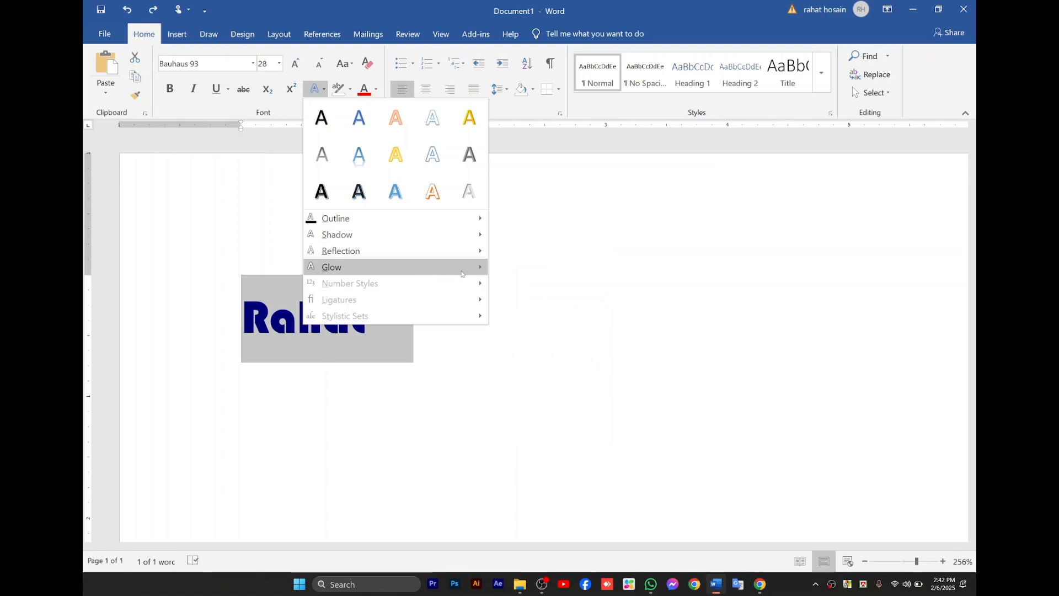
mouse_move(475, 271)
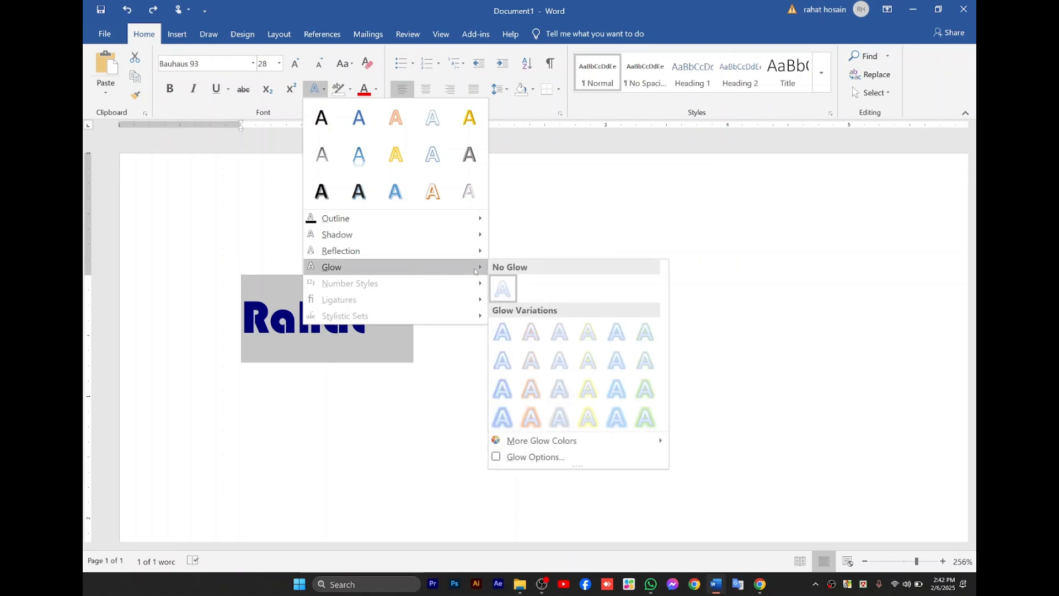
left_click(531, 332)
left_click(411, 321)
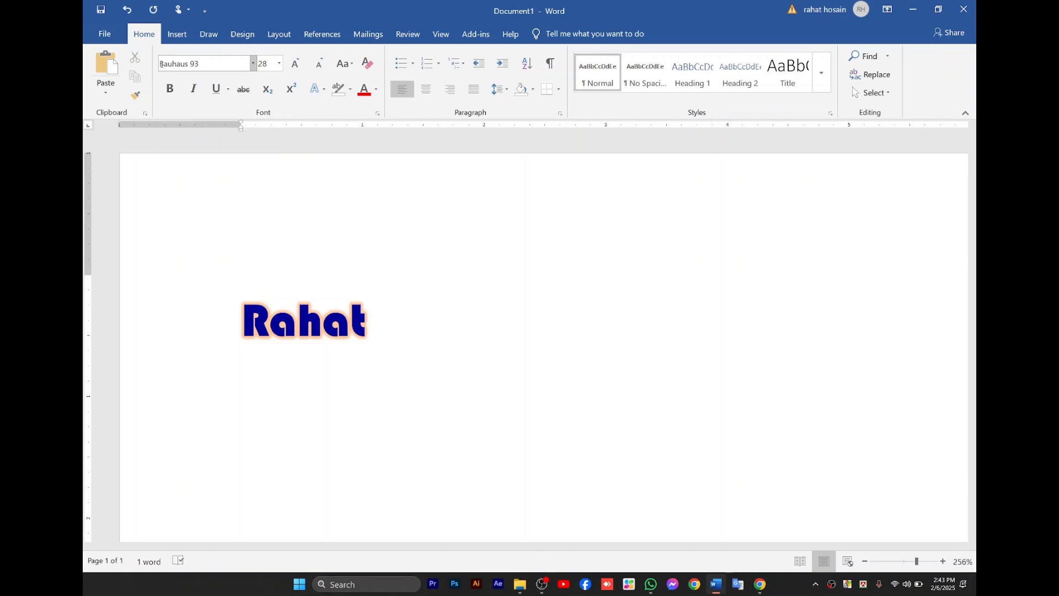
Switch to Chrome to check the CN_MS Word course outline, and return to the Word document.
left_click(760, 584)
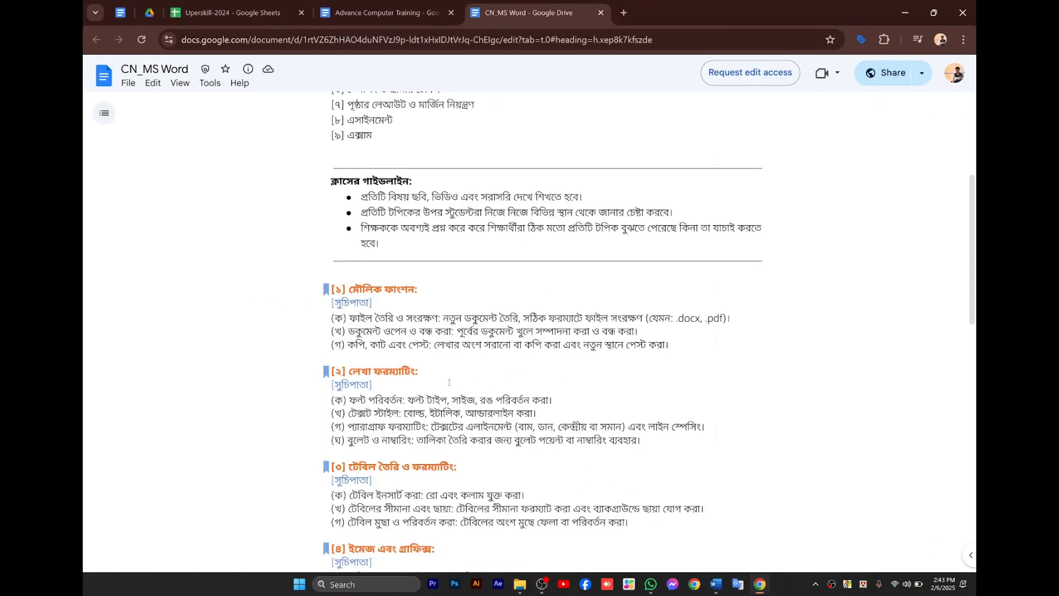
left_click(899, 6)
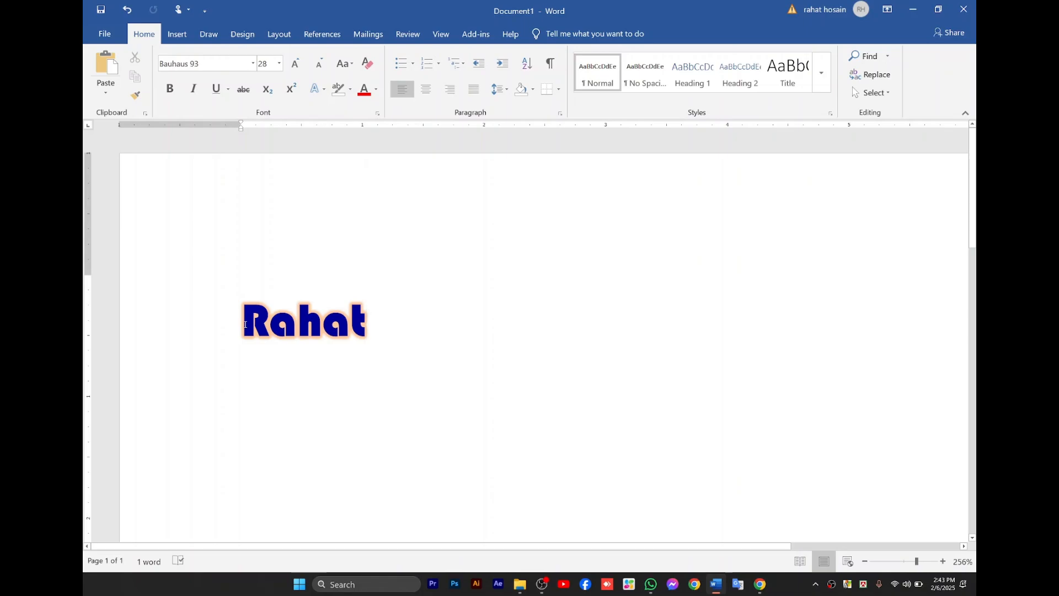
Center the whole document's text horizontally on the page.
scroll(245, 325, "down", 3, "ctrl")
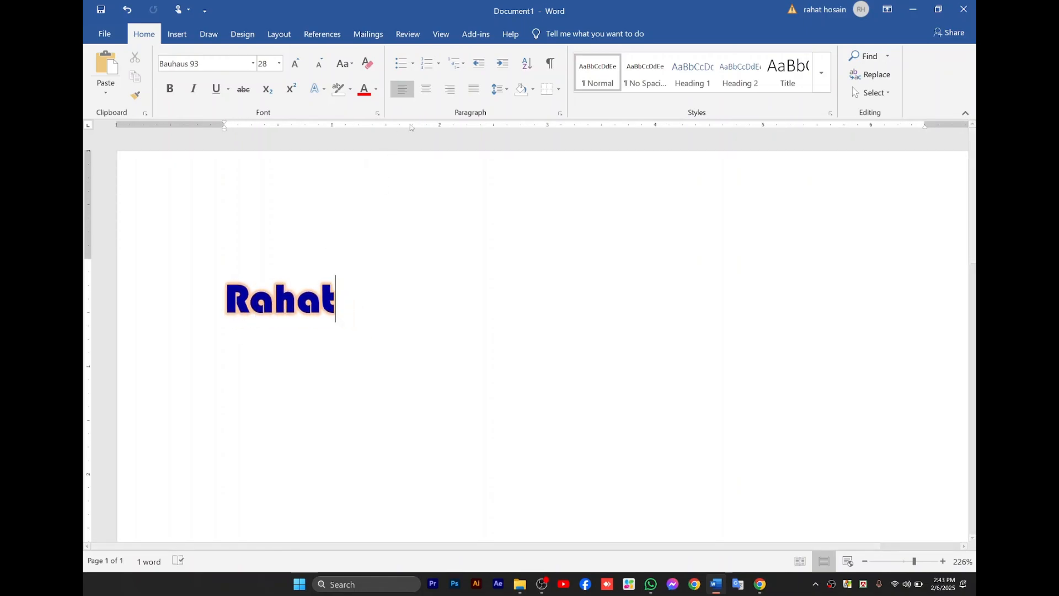
key("ctrl+a")
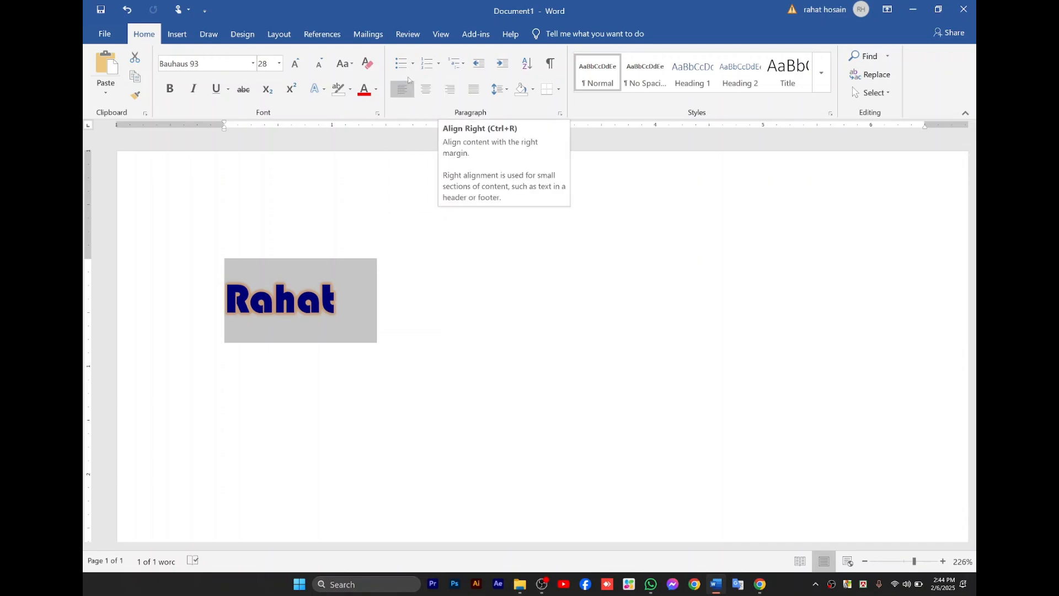
left_click(426, 89)
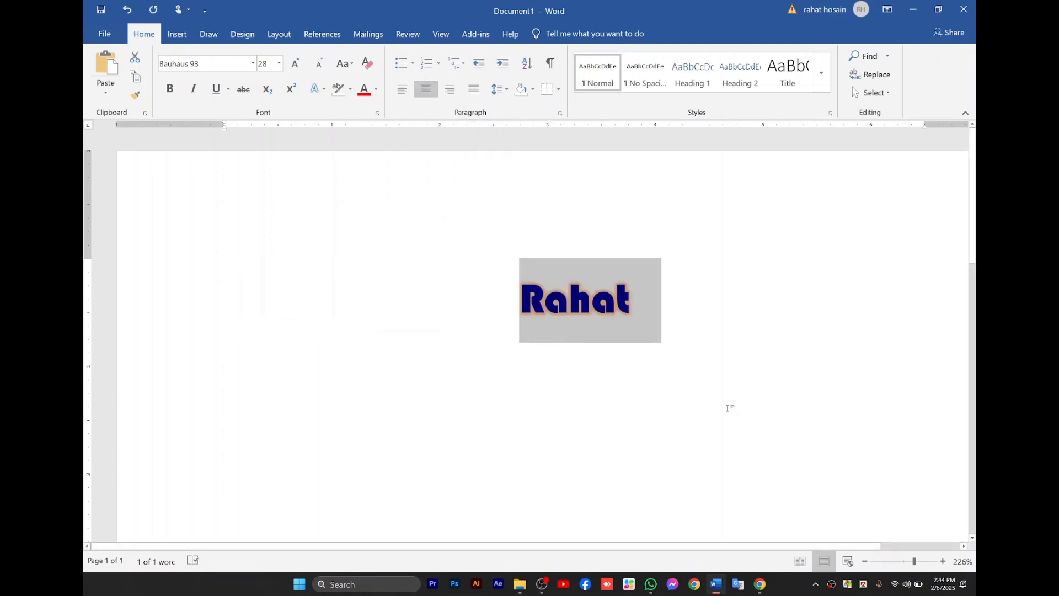
Add five lines of sample text below the centered word: ildgjodusyrfgisdu, ksdjzghiod7zfg, xoduibghdsg, ldxijgs and pdiogh.
scroll(727, 406, "down", 7)
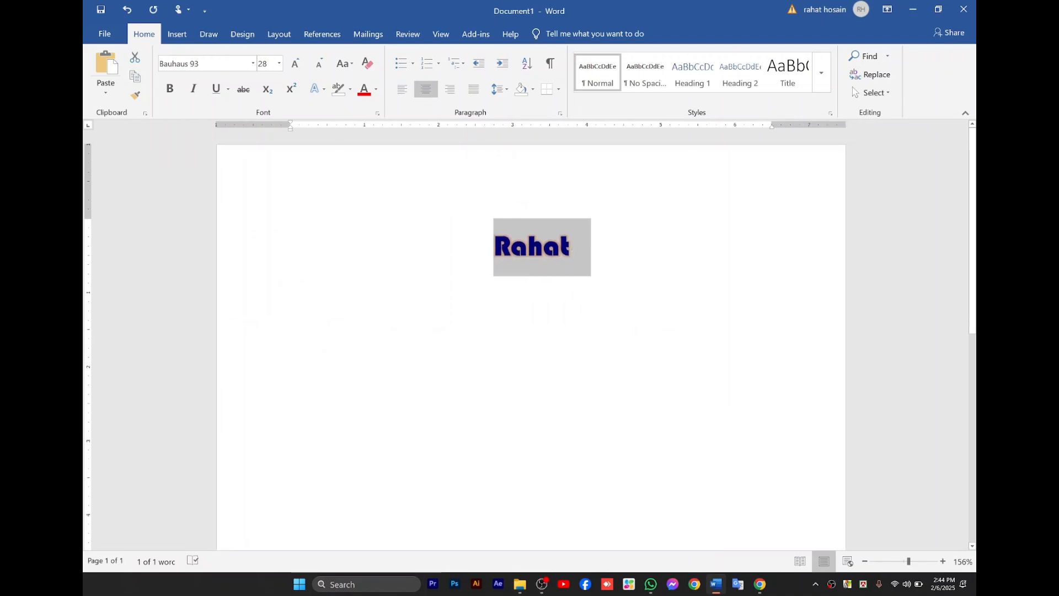
left_click(578, 247)
key("Return")
type("ildgjodusyrfgisdu")
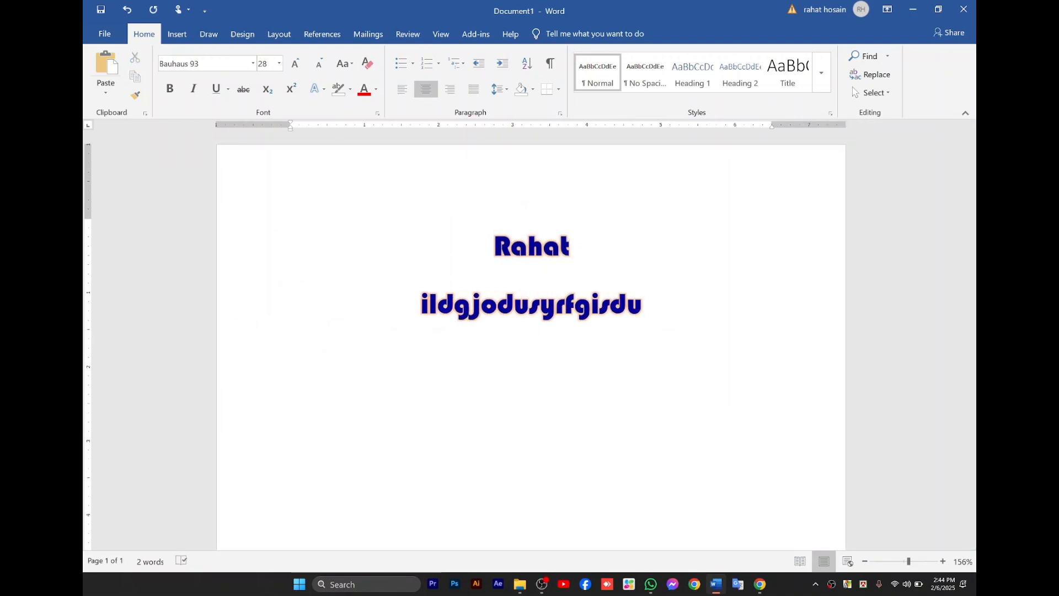
key("Return")
type("ksdjzghiod7zfg")
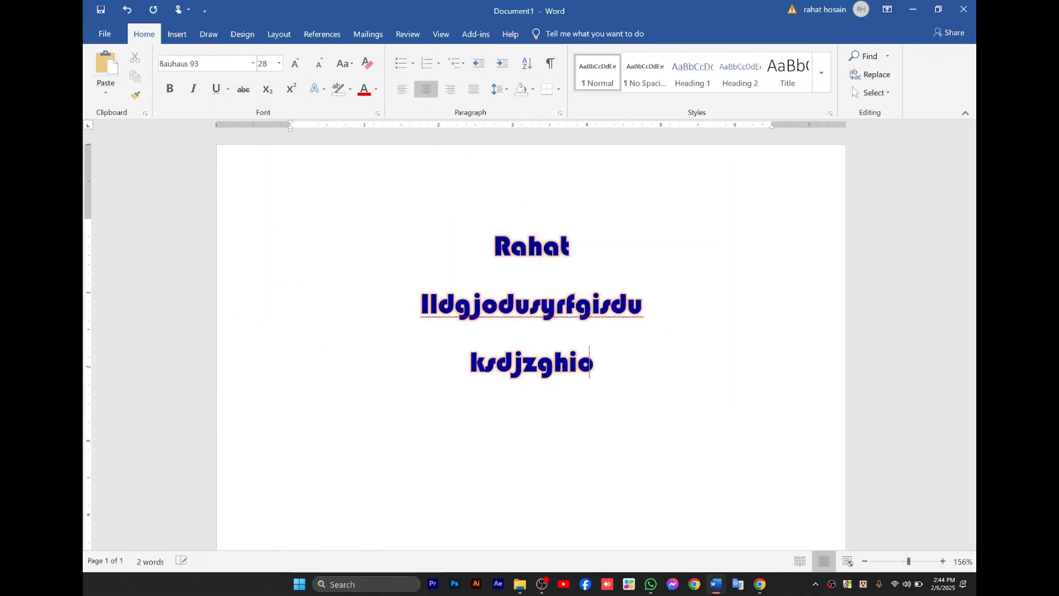
key("Return")
type("xoduibghdsg")
key("Return")
type("ldxijgs")
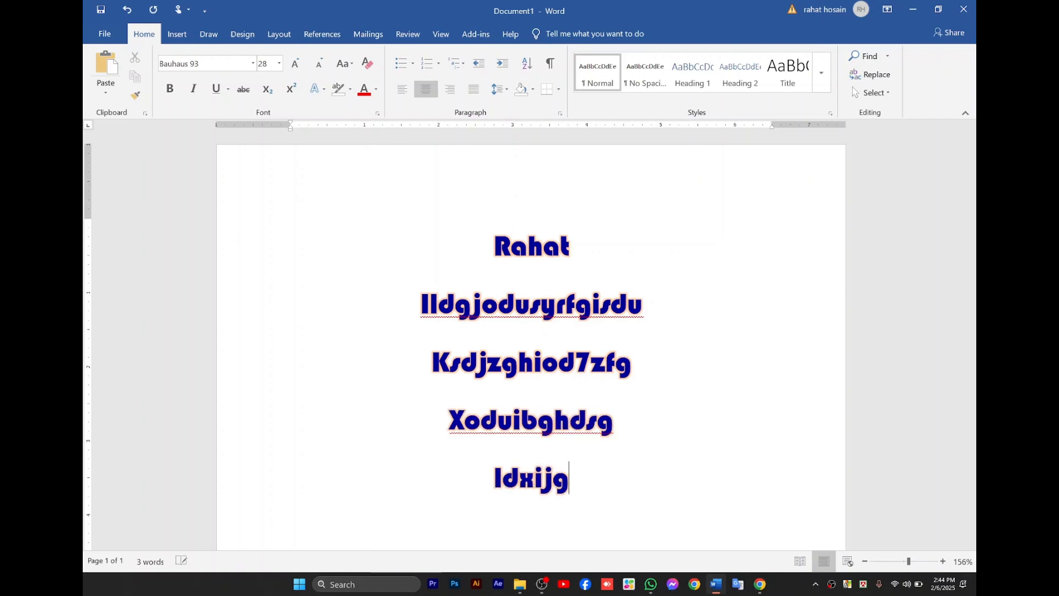
key("Return")
type("pdiogh")
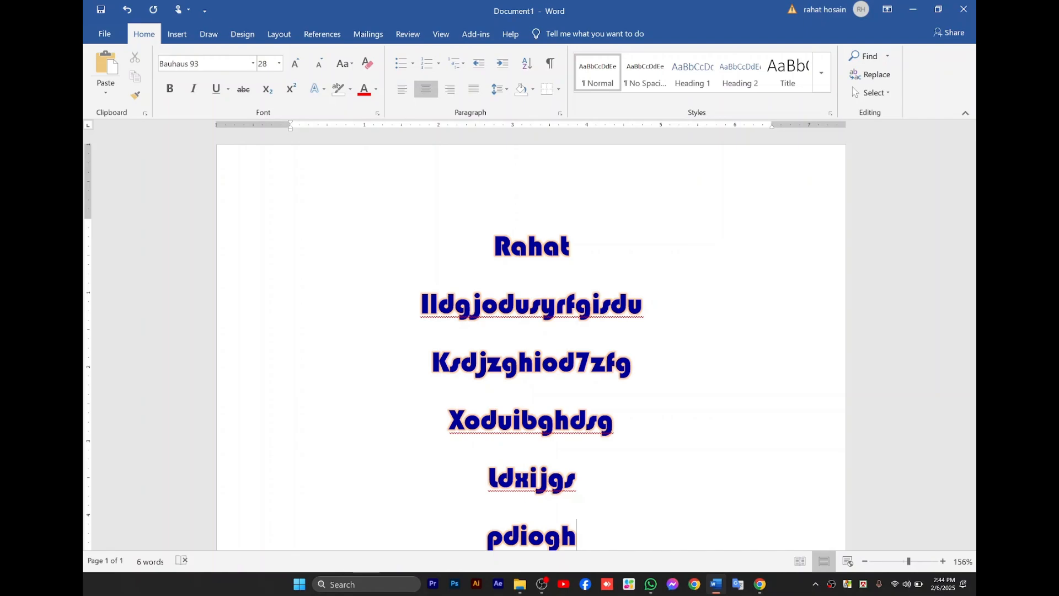
Add the line kjxhlsudfg below Pdiogh and delete that line again.
key("Return")
type("kjxhlsudfg")
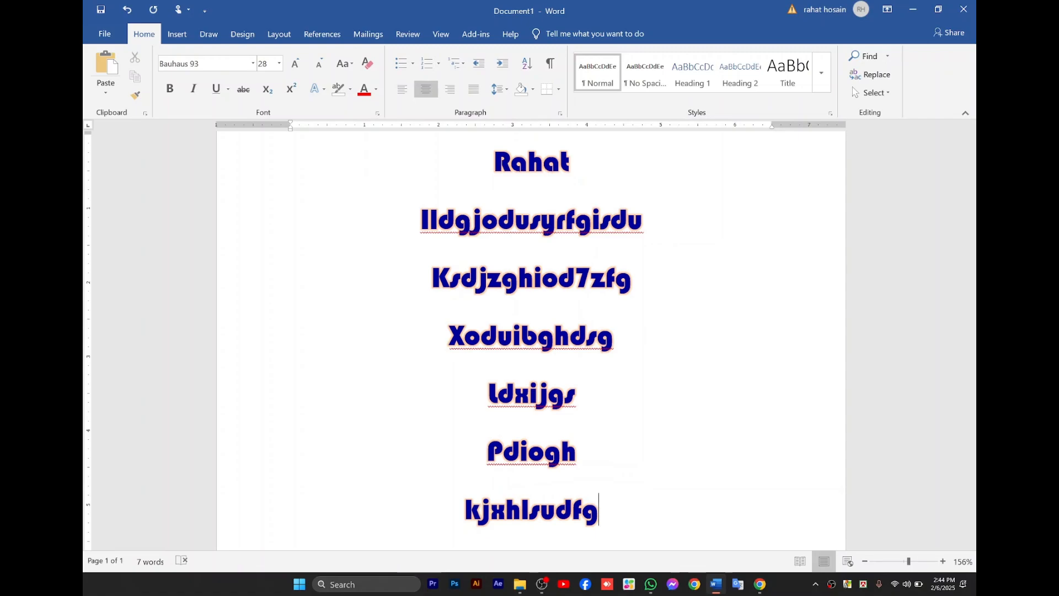
key("BackSpace")
key("BackSpace")
key("BackSpace")
key("BackSpace")
key("BackSpace")
key("BackSpace")
key("BackSpace")
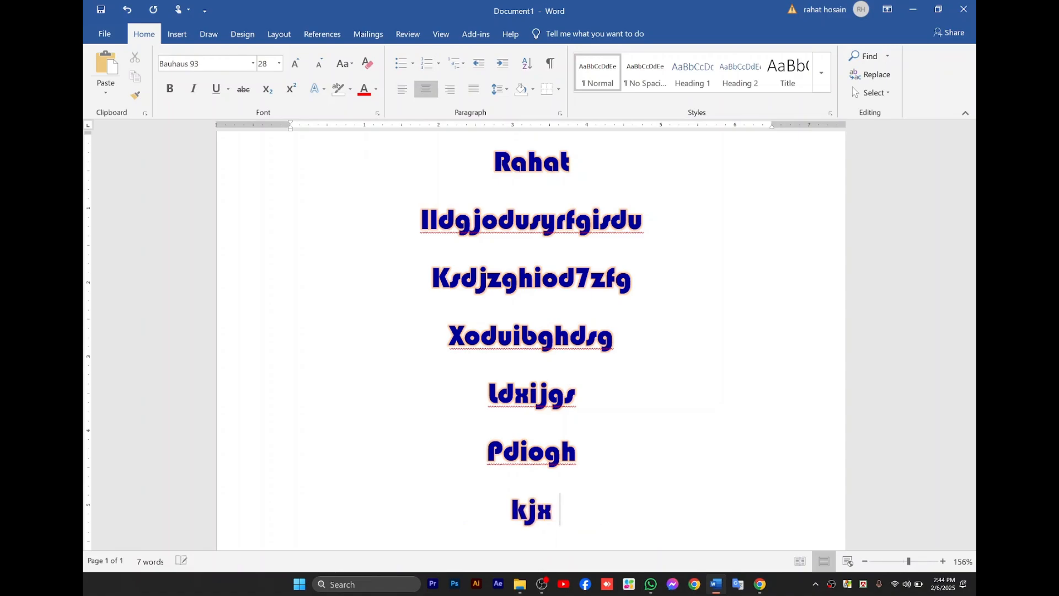
key("BackSpace")
key("BackSpace")
key("BackSpace")
key("BackSpace")
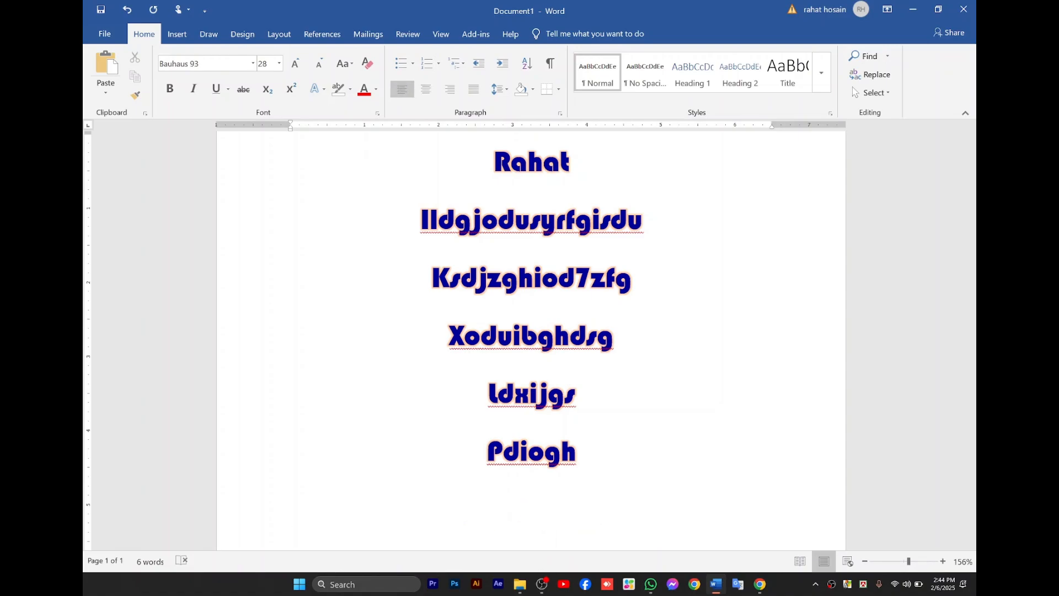
key("BackSpace")
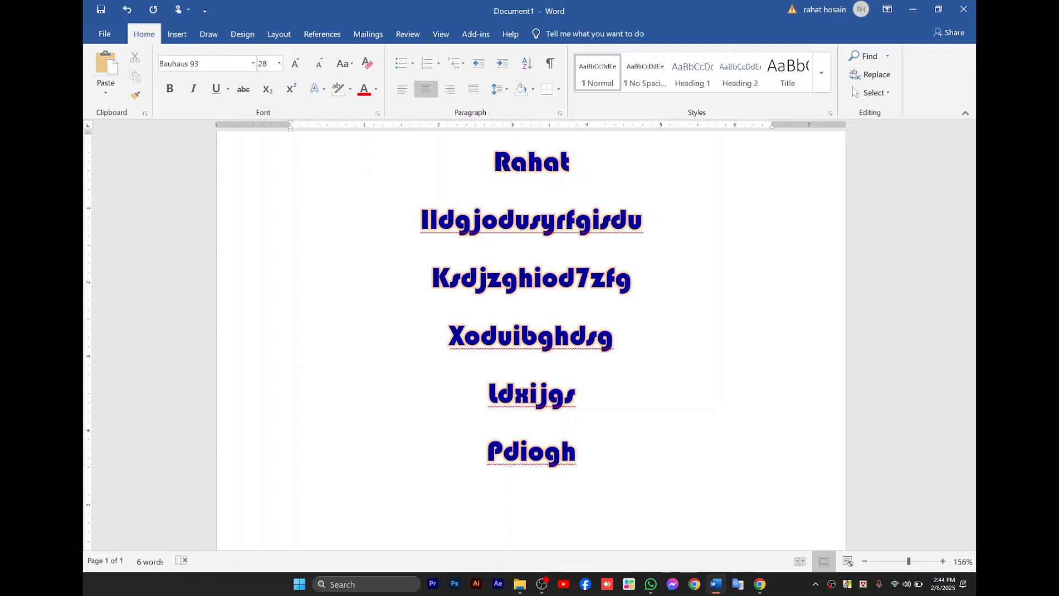
Examine how the lines of text are centered on the page, from the first to the last.
scroll(531, 331, "up", 2)
scroll(564, 280, "down", 1)
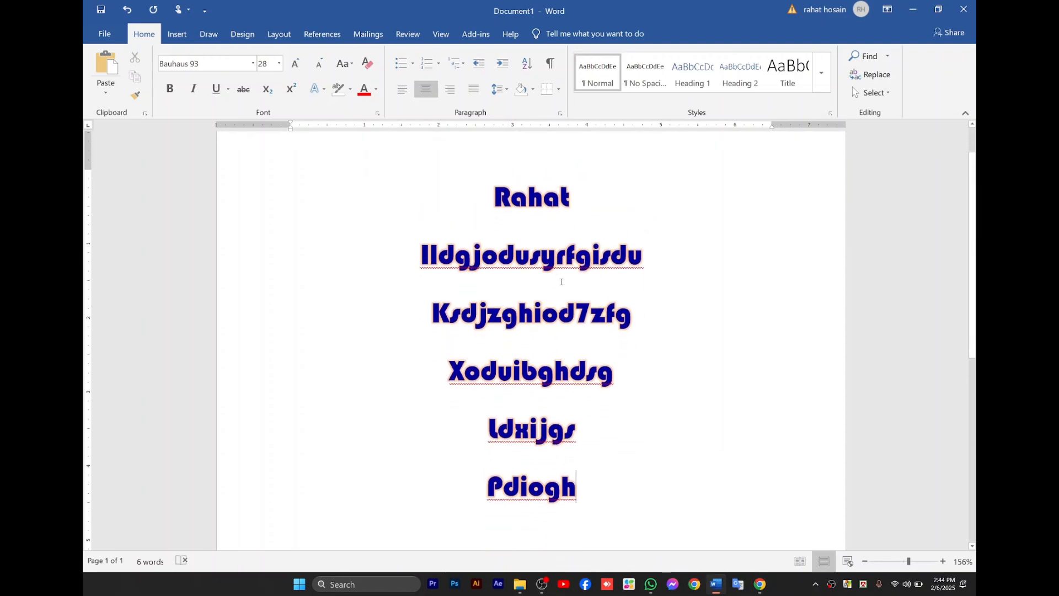
scroll(552, 441, "down", 2)
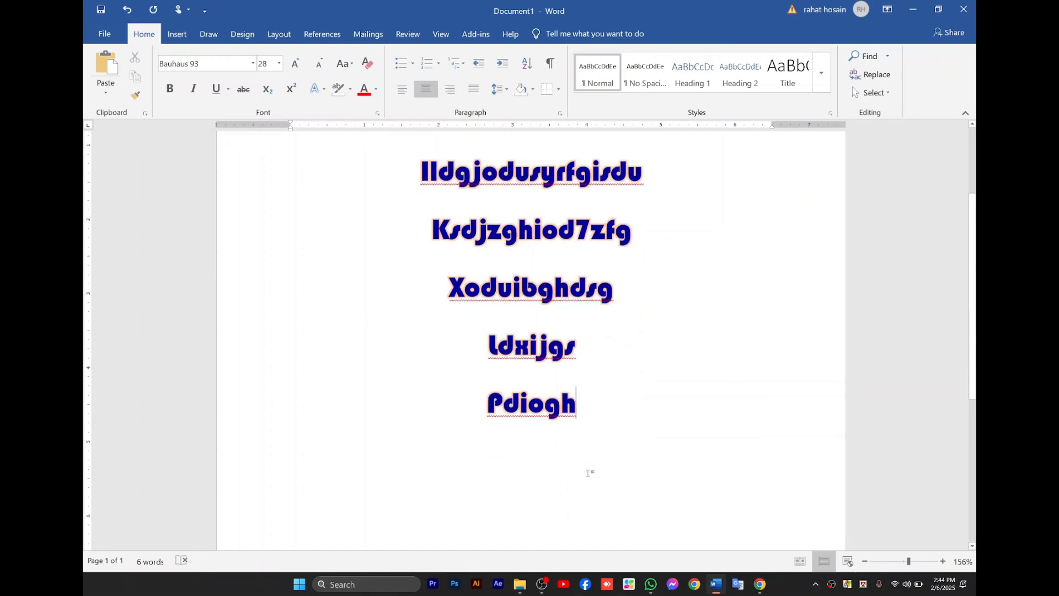
scroll(541, 431, "up", 3)
scroll(469, 380, "up", 1)
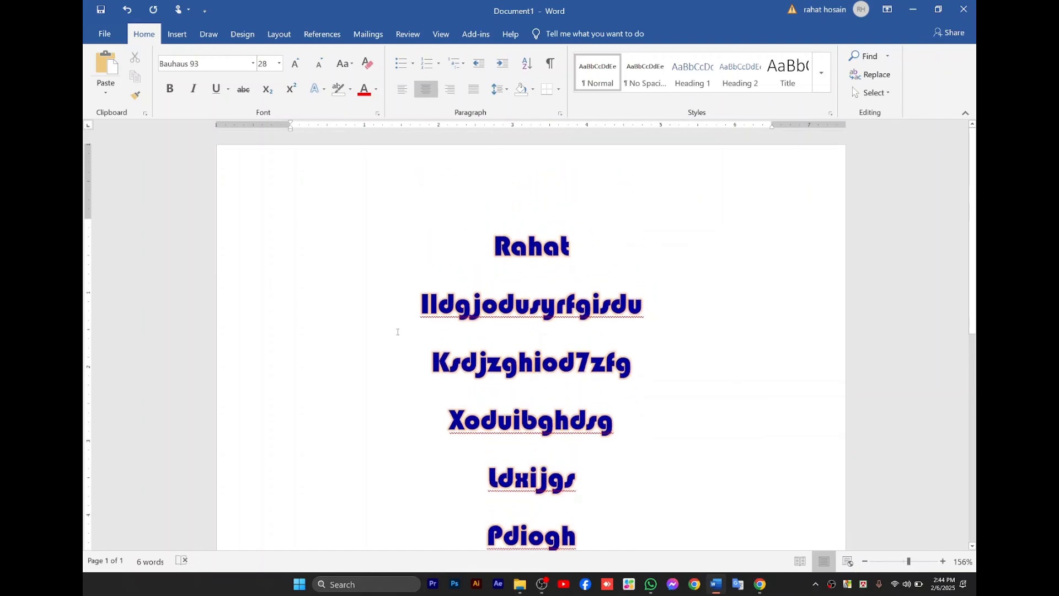
left_click(419, 305)
left_click(653, 304)
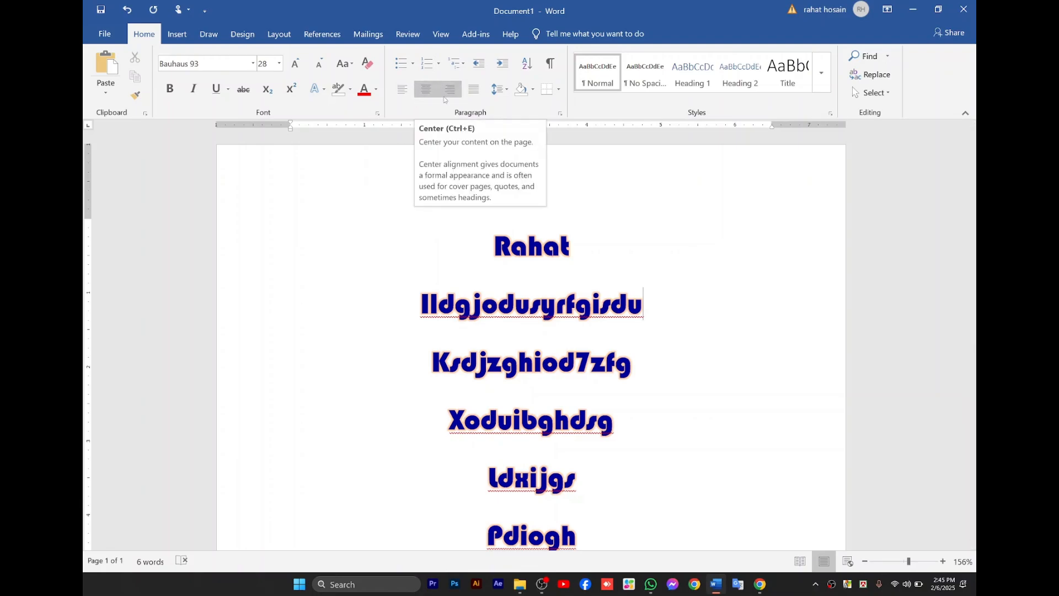
scroll(501, 231, "down", 3)
scroll(501, 232, "up", 2)
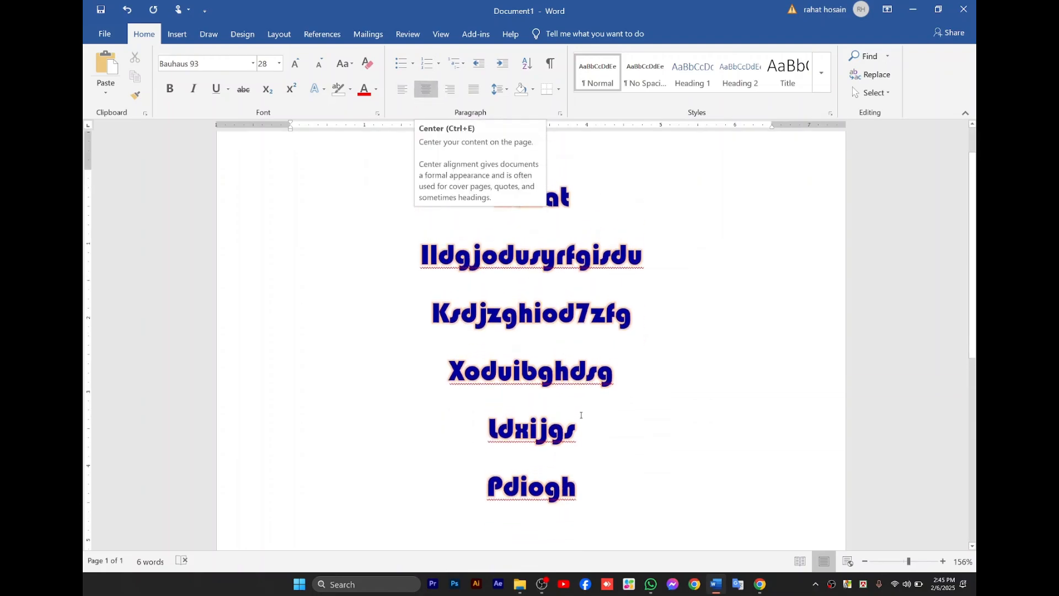
Below Pdiogh, add a line indented by three tabs reading oidfuyhdrtuhdrgjkc and a line reading dfjsighg.
left_click(579, 498)
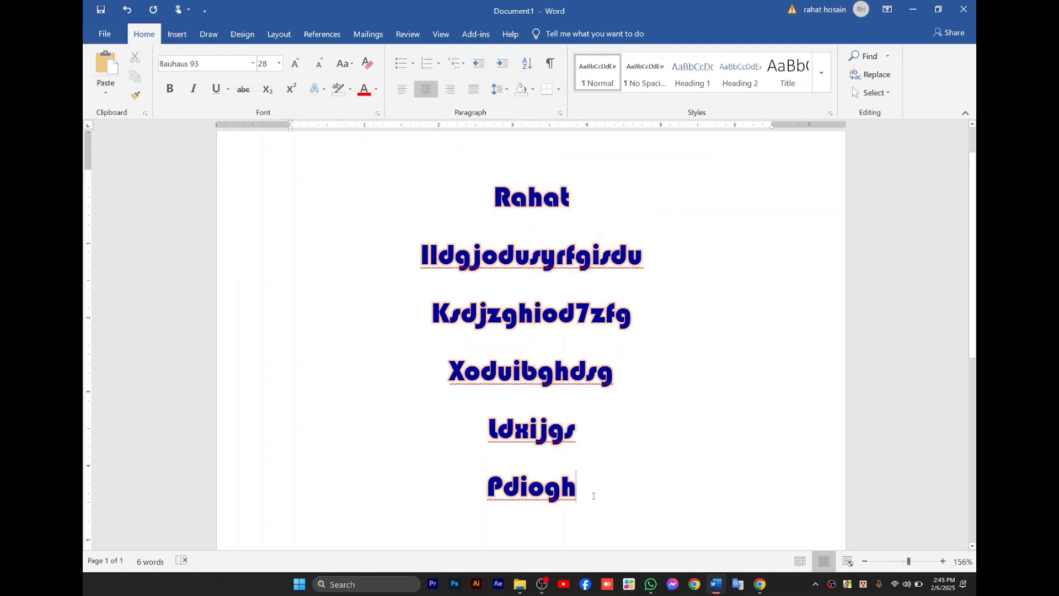
scroll(531, 331, "down", 1)
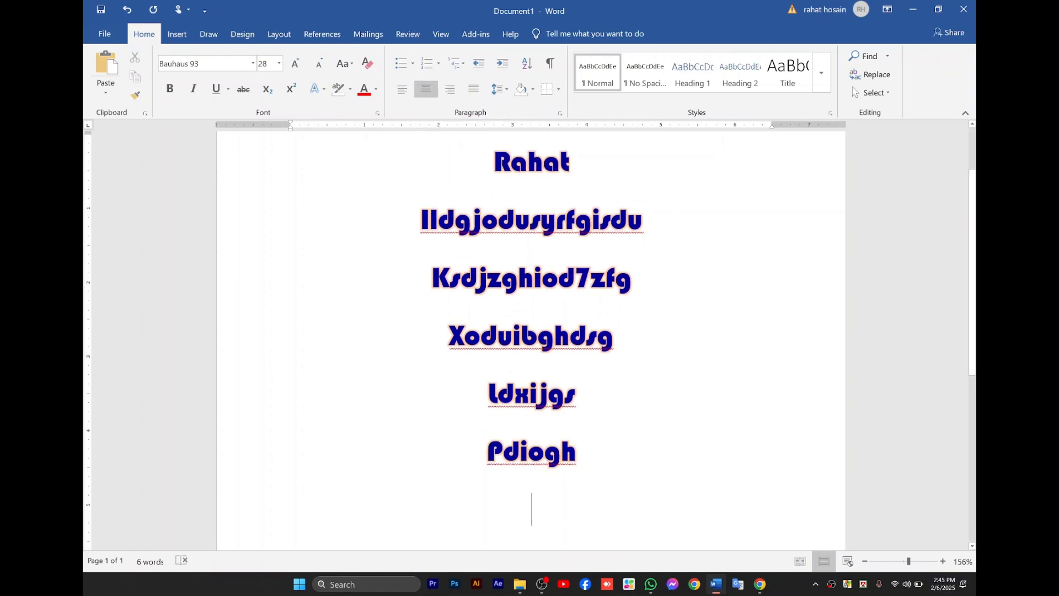
key("Return")
key("Tab")
key("Tab")
key("Tab")
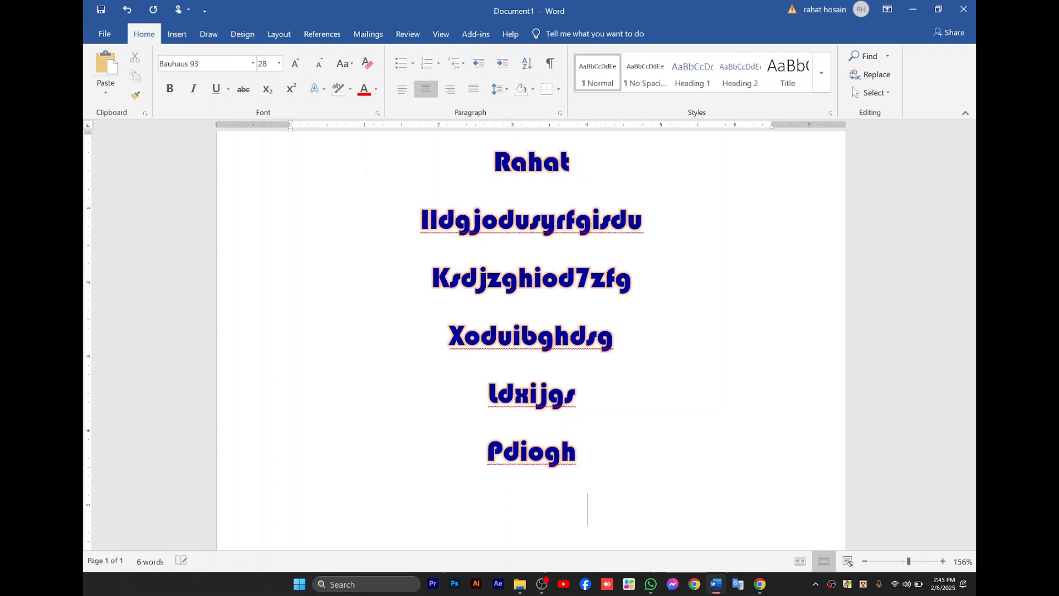
type("oidfuyhdrtuhdr")
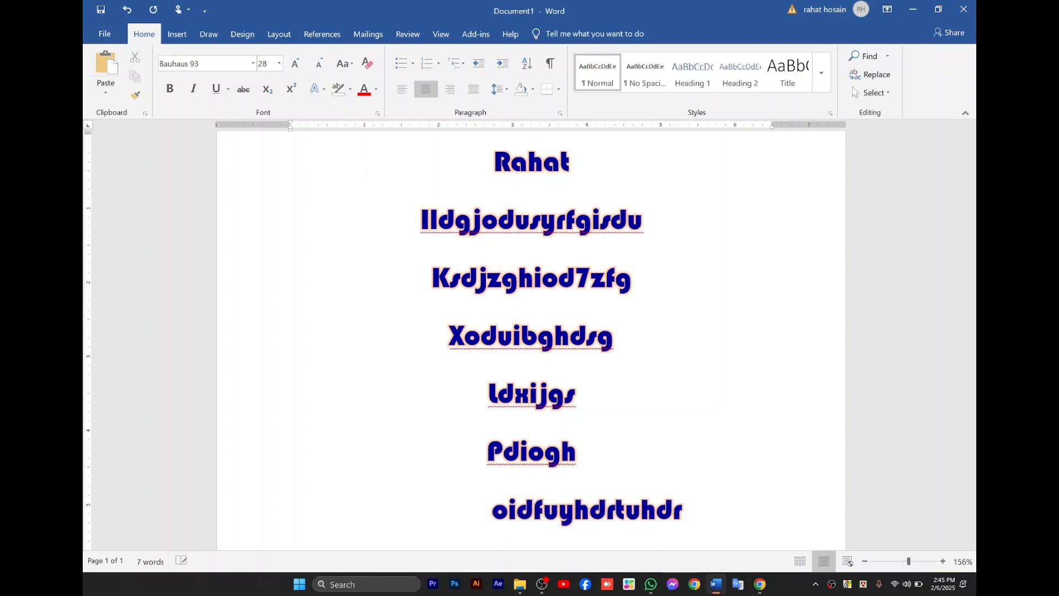
type("gjkc")
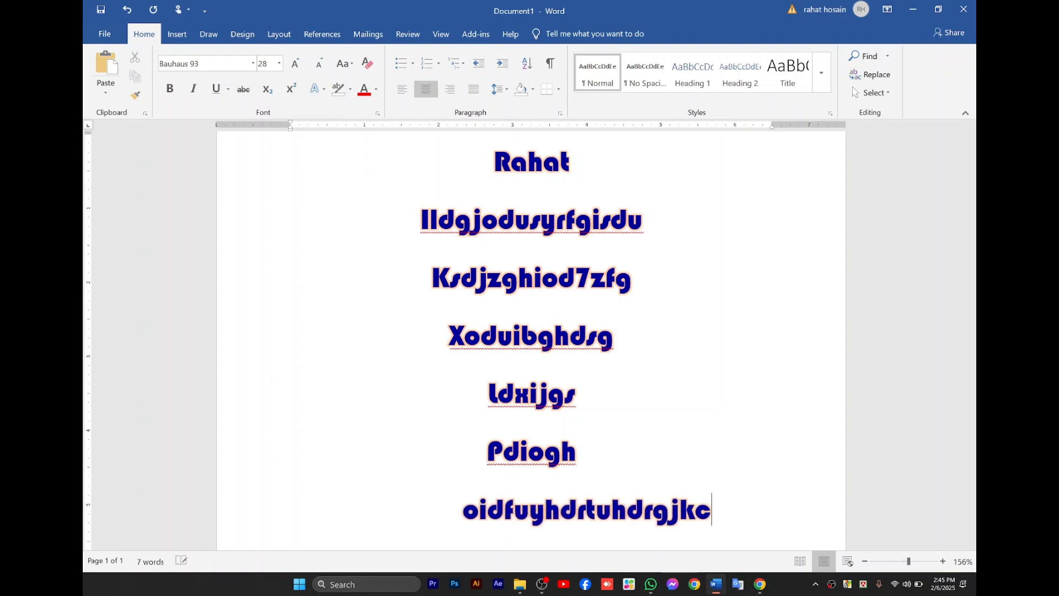
key("Return")
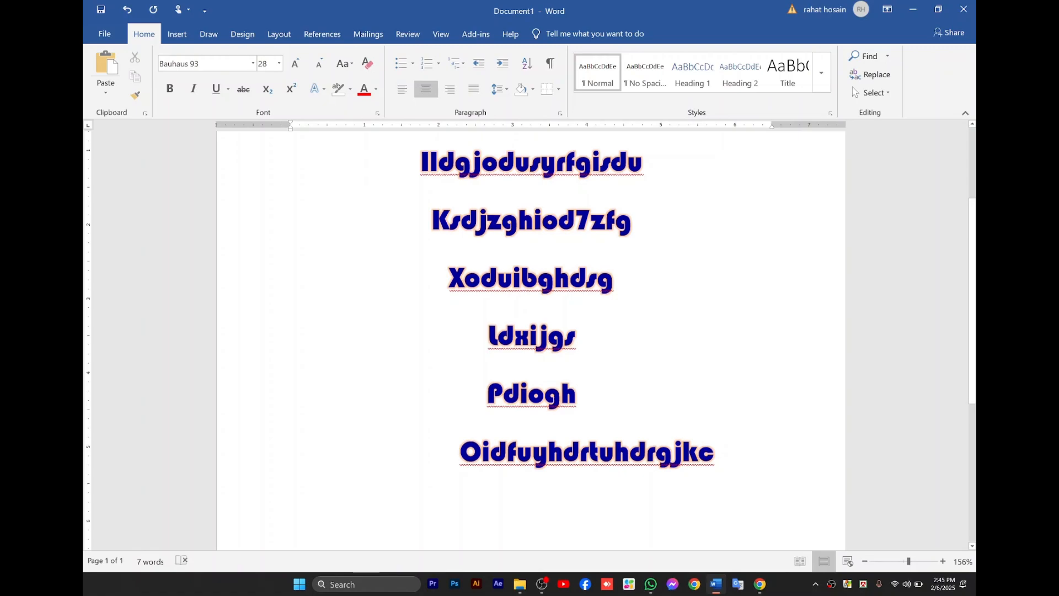
type("dfjsighg")
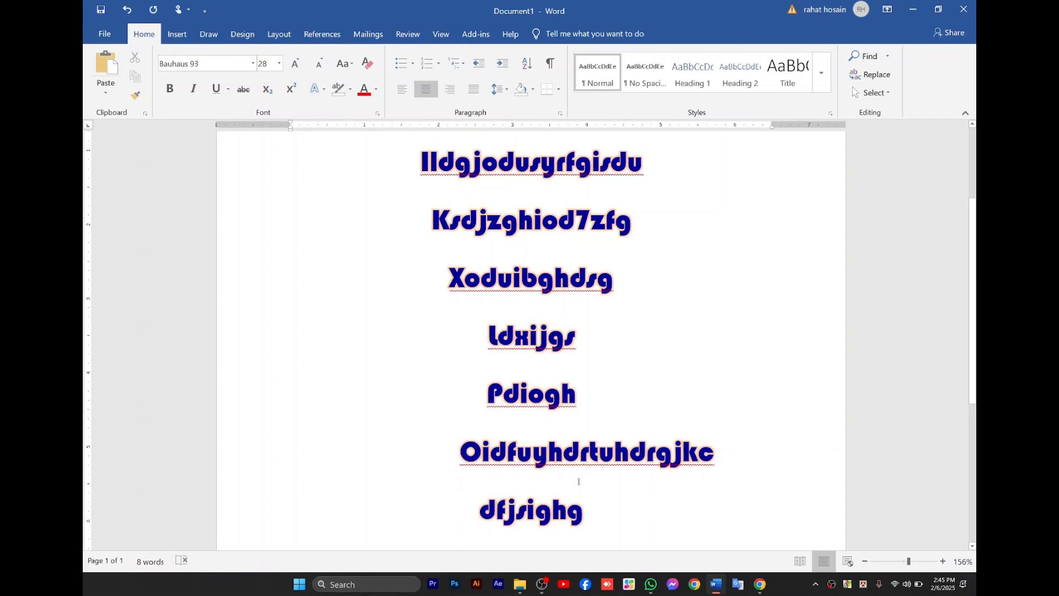
Undo the added lines, the centering, the glow and the font color, back to the single left-aligned black word.
scroll(509, 371, "up", 3)
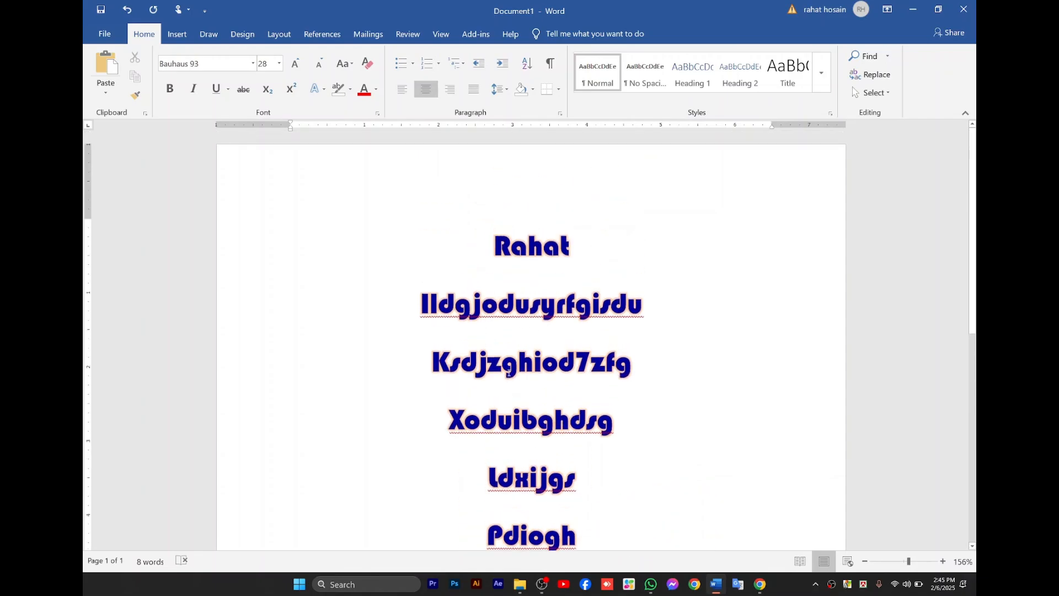
scroll(509, 373, "down", 1)
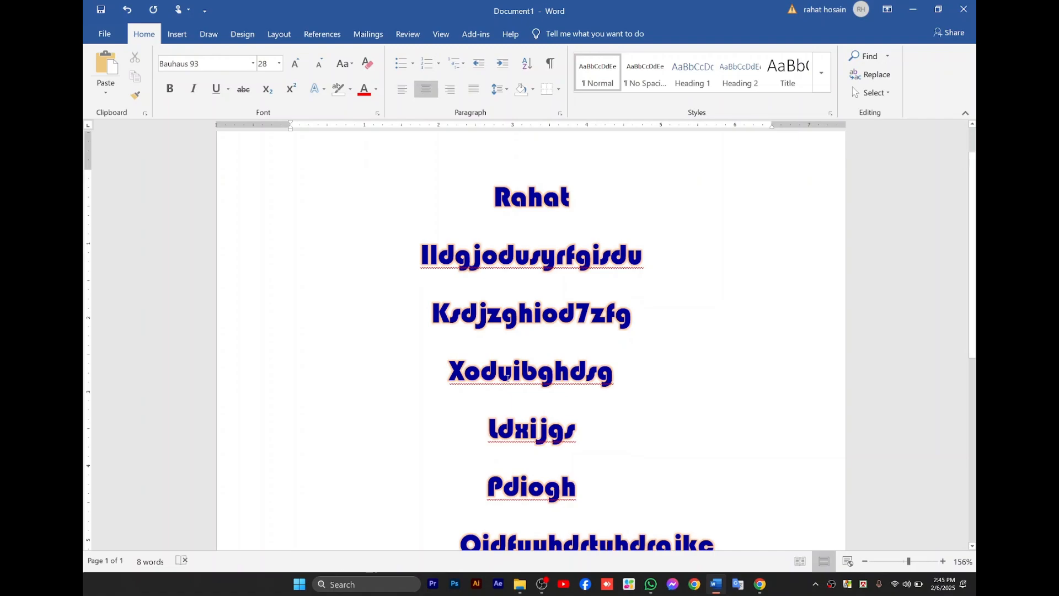
scroll(505, 381, "up", 1)
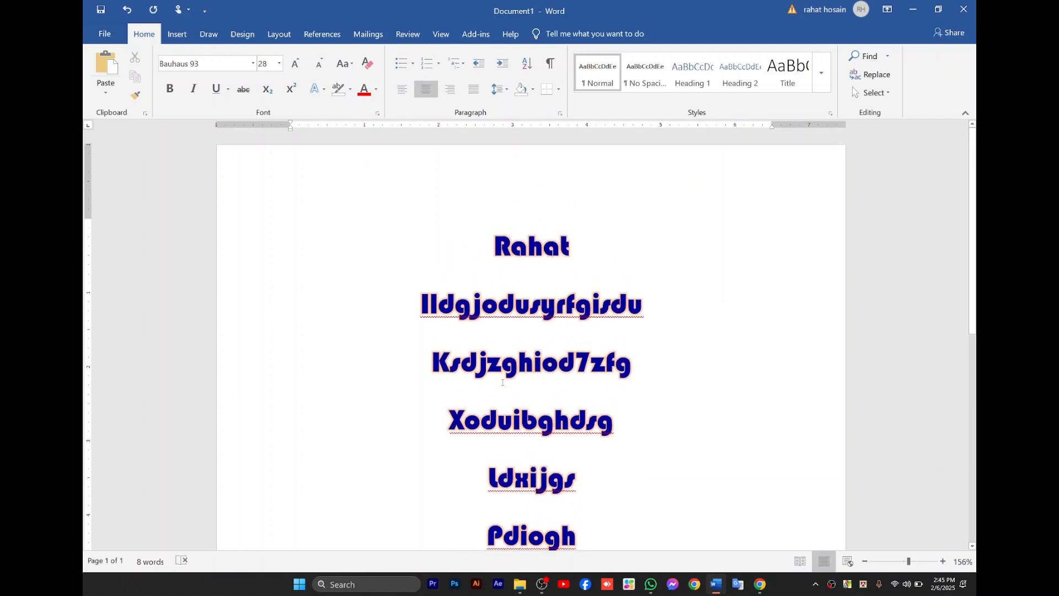
key("ctrl+a")
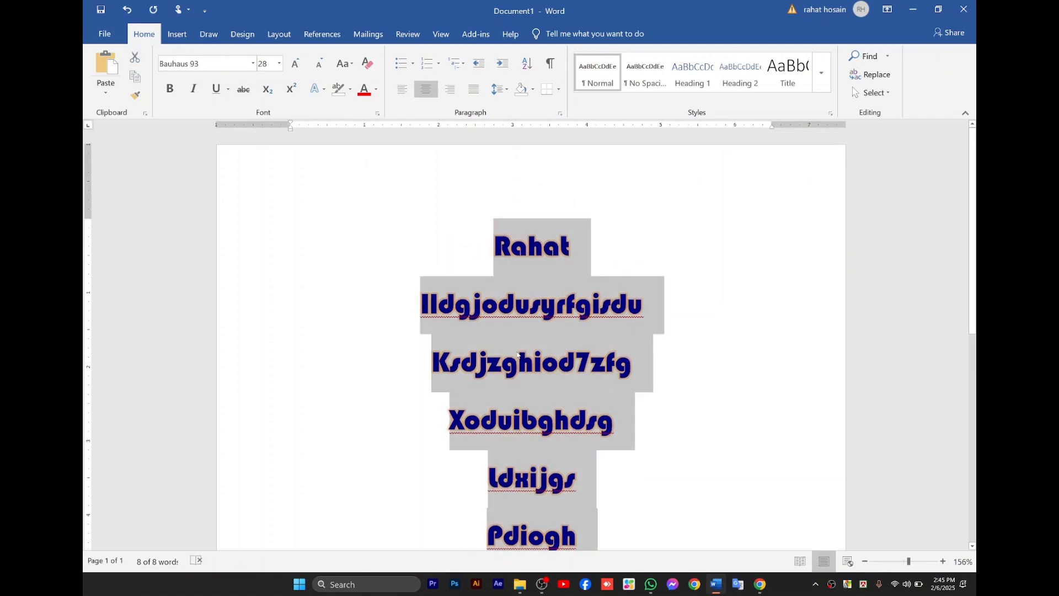
key("ctrl+z")
key("ctrl+z")
key("ctrl+z")
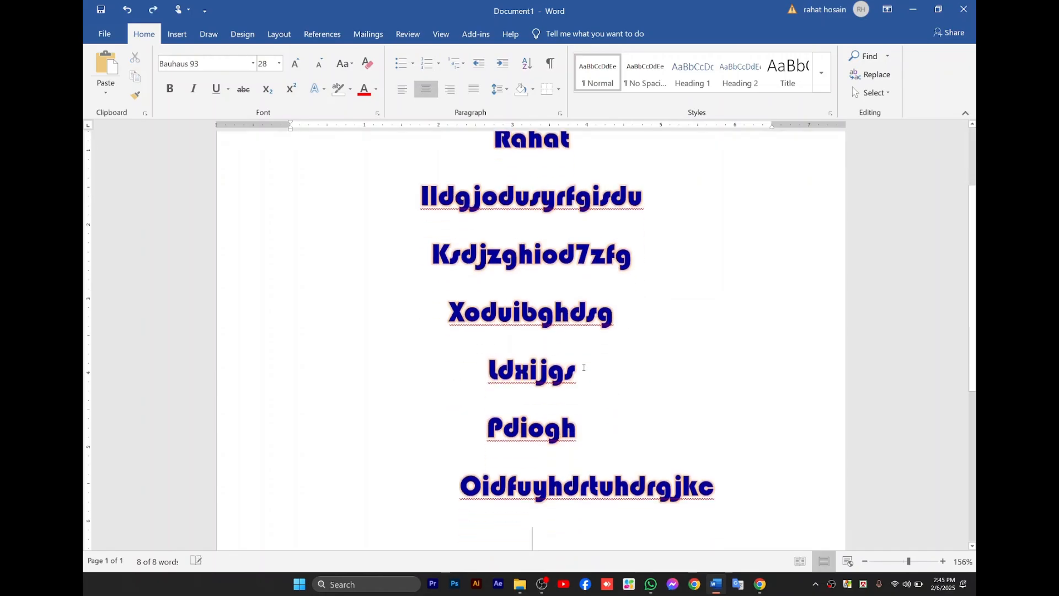
key("Return")
type("kjx")
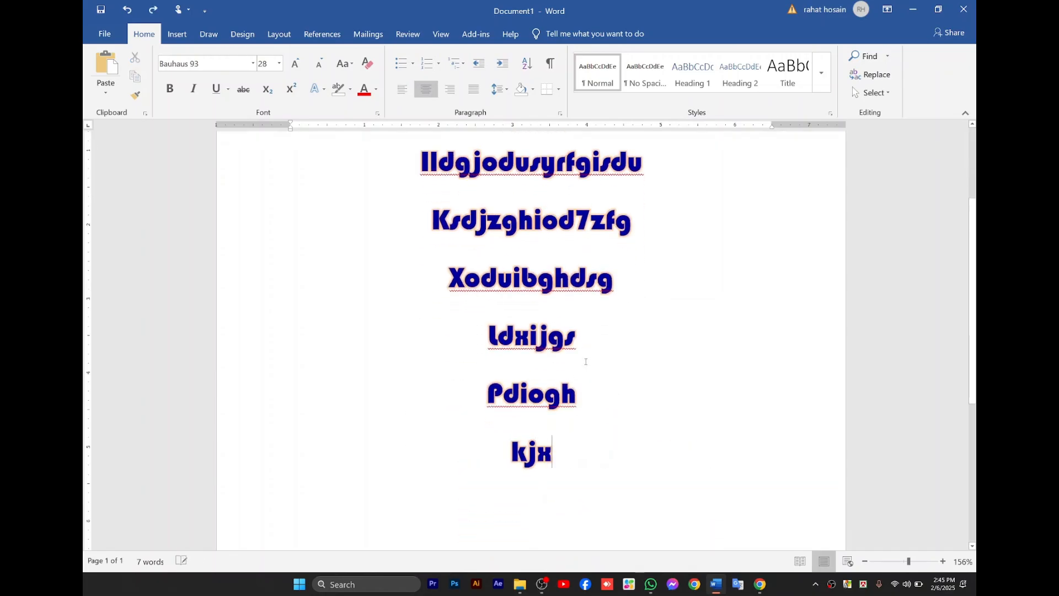
type("hlsudf")
key("ctrl+z")
key("ctrl+z")
key("ctrl+z")
key("ctrl+z")
key("ctrl+z")
key("ctrl+z")
key("ctrl+z")
key("ctrl+z")
key("ctrl+z")
key("ctrl+z")
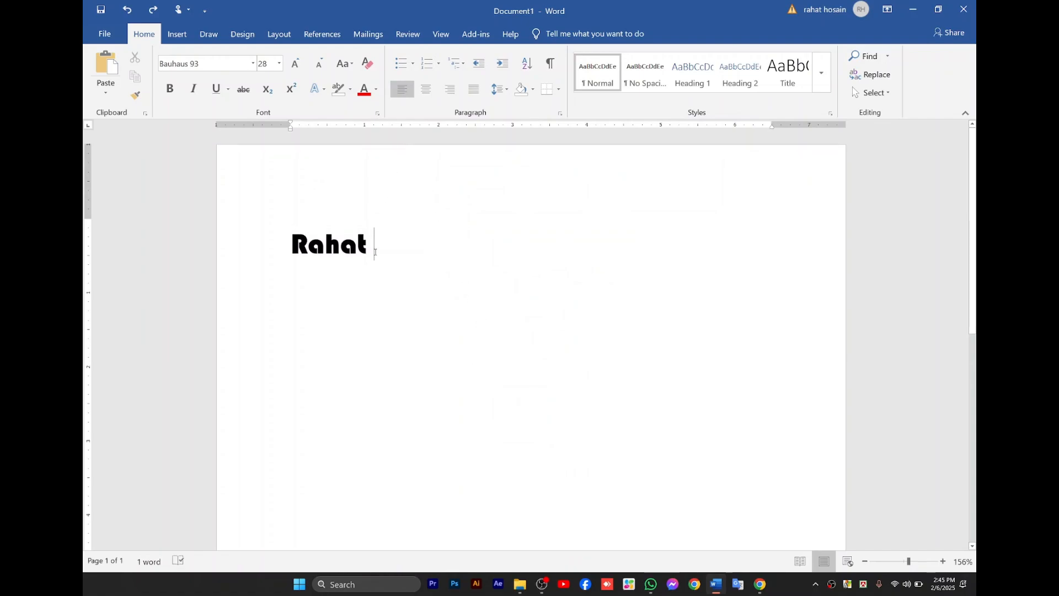
Add drzjgdhg after the existing word, lxiudgjiugyd on a new line, and an empty line below it.
type("drzjgdhg")
key("Return")
type("lxiudgjiugyd")
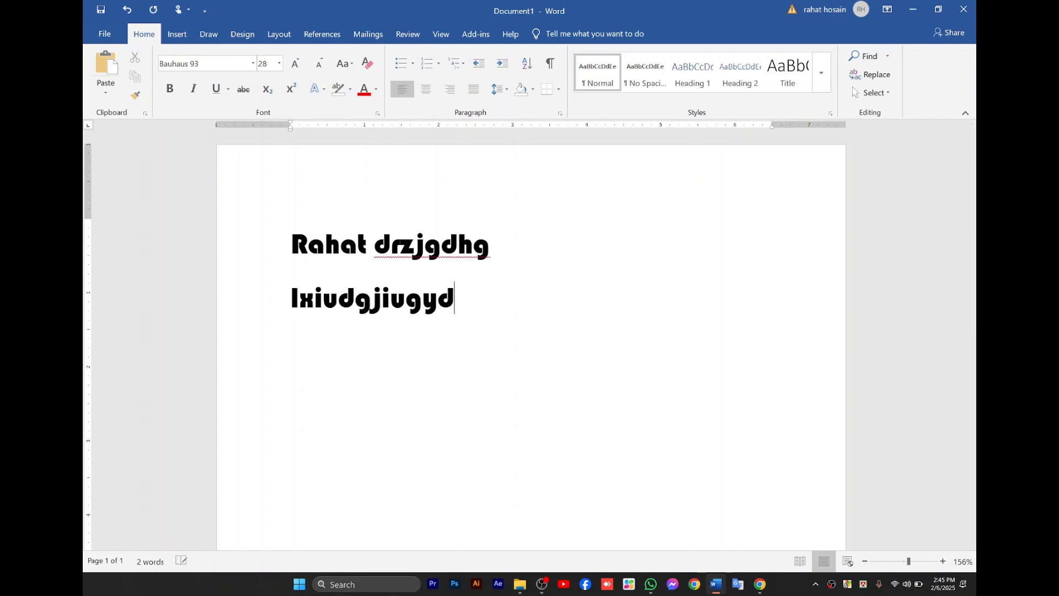
key("Return")
Change the font of the whole document's text to Times New Roman.
key("ctrl+a")
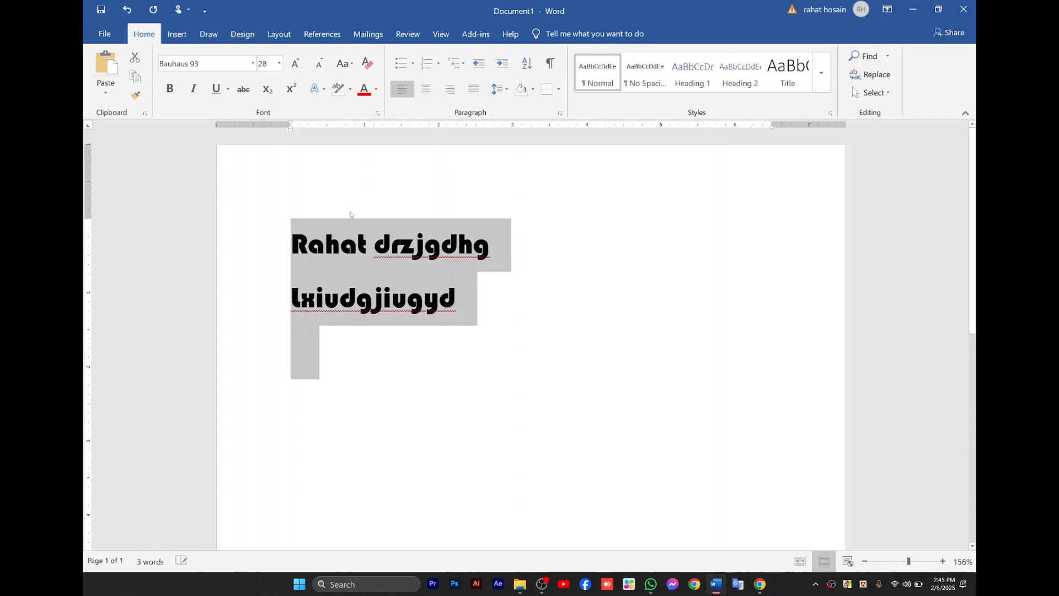
left_click(253, 63)
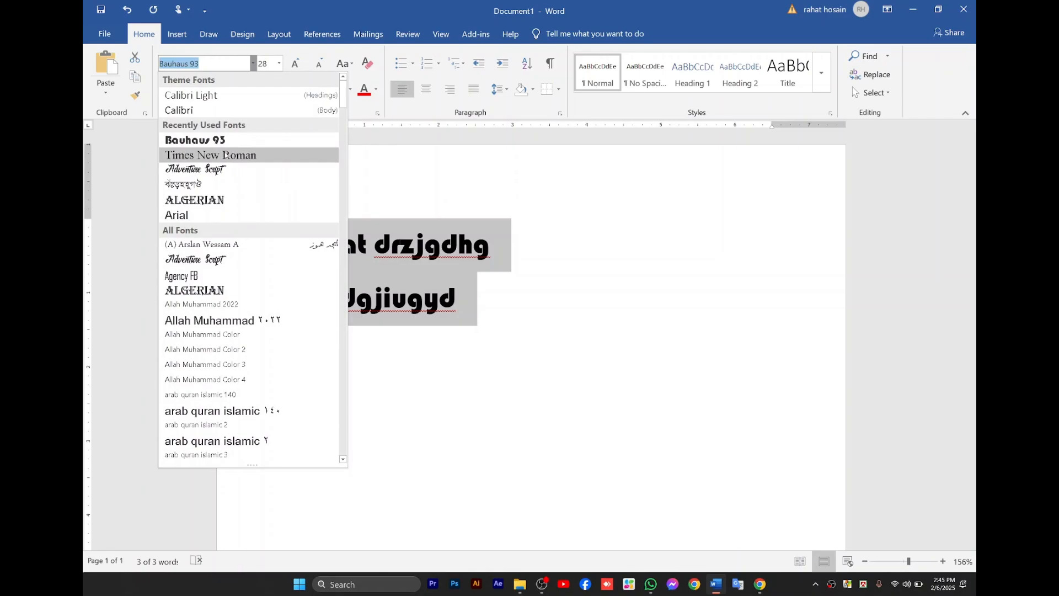
left_click(221, 155)
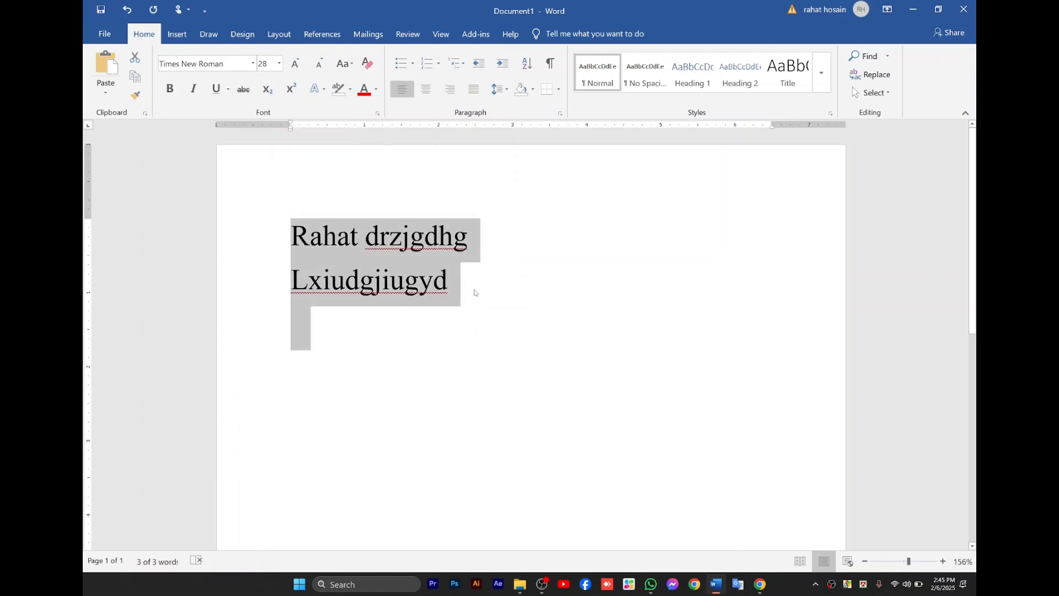
Center all the Times New Roman text horizontally on the page.
left_click(474, 289)
key("ctrl+a")
left_click(422, 96)
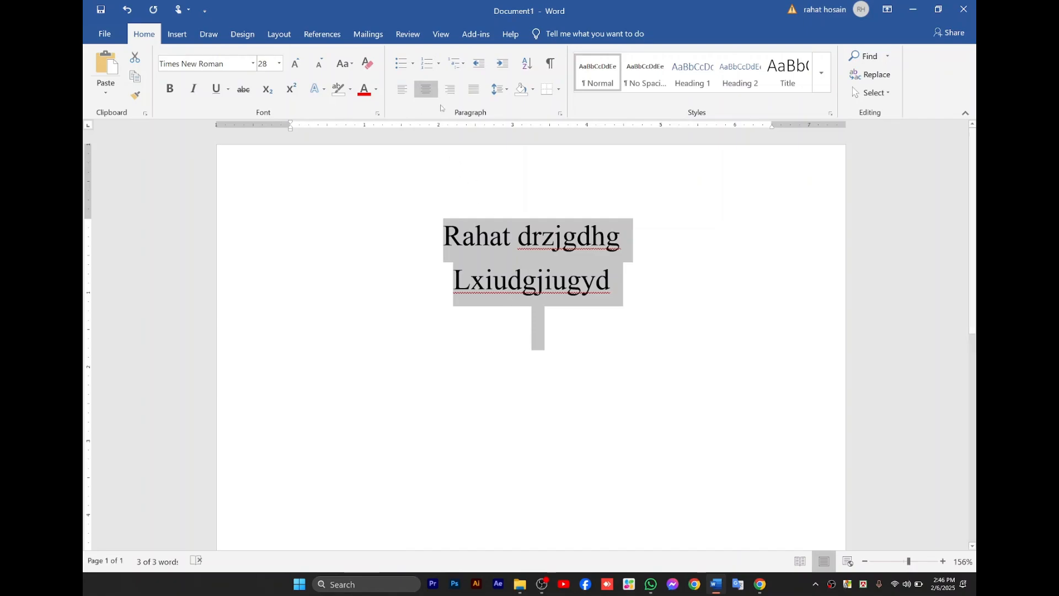
Right-align all the text and append dsgoisdrgjsur to the end of the second line.
left_click(449, 90)
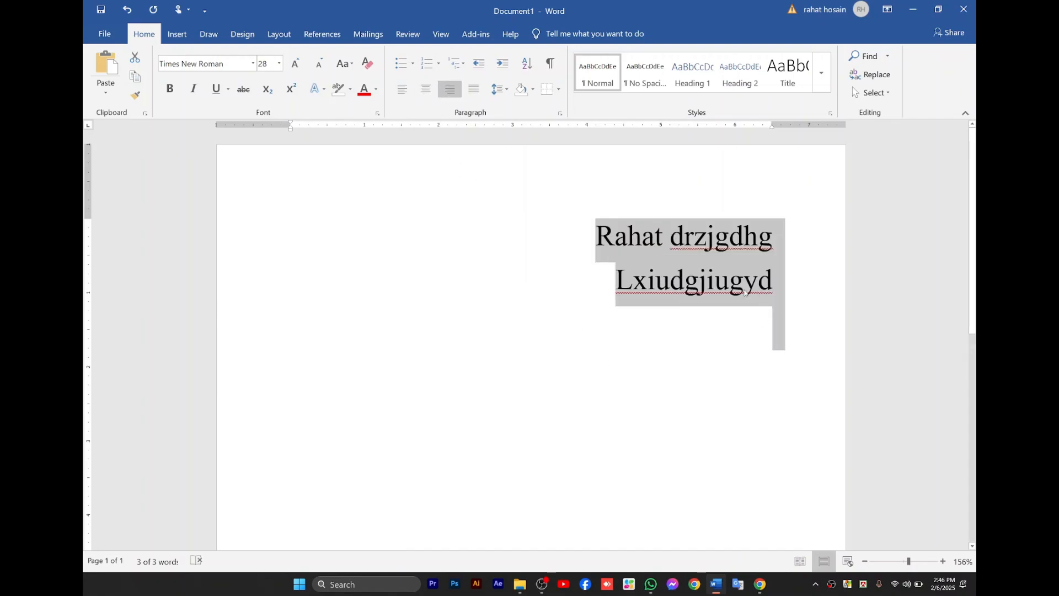
left_click(772, 286)
type("dsgoisdrgjsur")
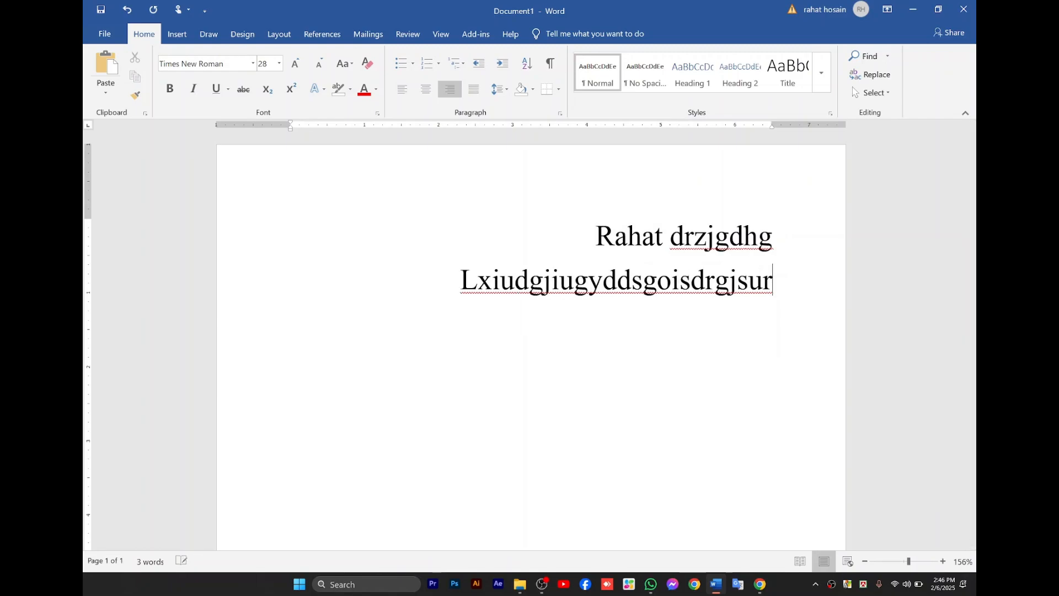
Add four lines below the second: Fdslkbuhjfiosdughhidusghidsug, Lsxhiguysdhuifgsiudghui, Uxhdgudfghldsiufiohgdusigh and Liusdg8ysdug.
key("Return")
type("fdslkbuhjfiosdughhidusghidsug")
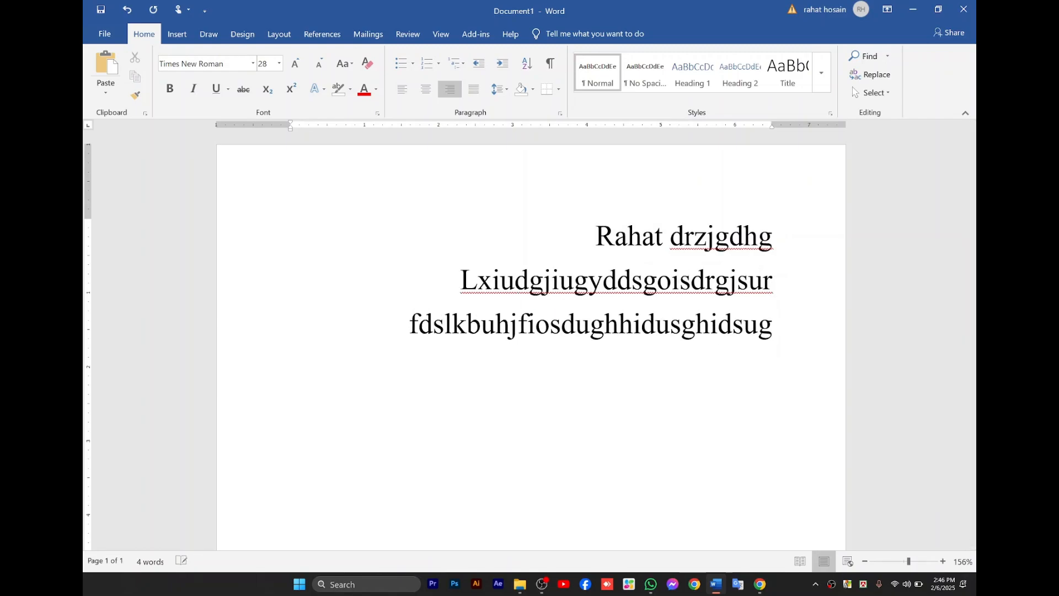
key("Return")
type("lsxhiguysd")
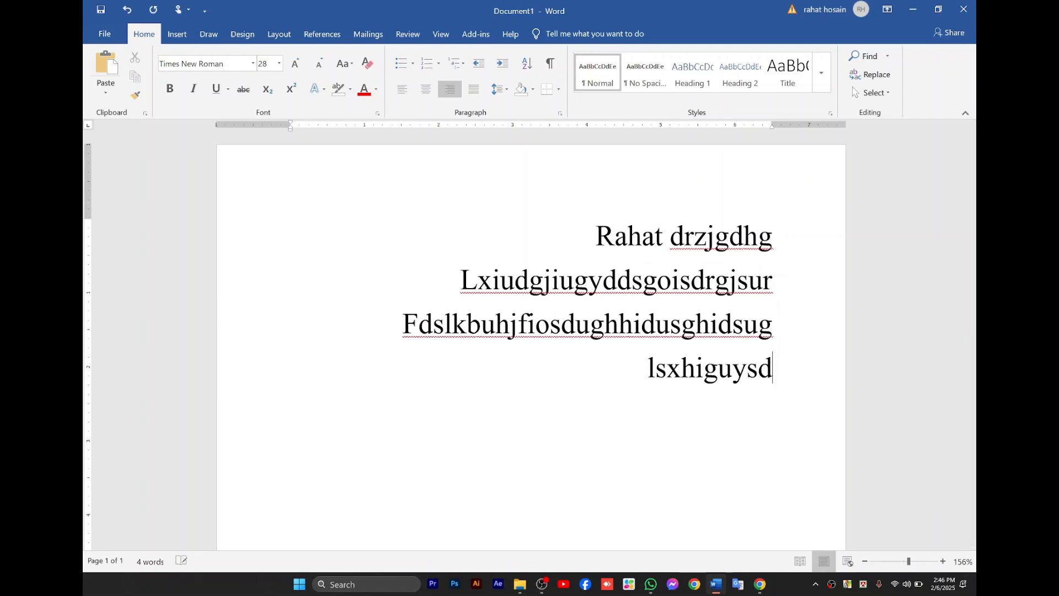
type("huifgsiudghui")
key("Return")
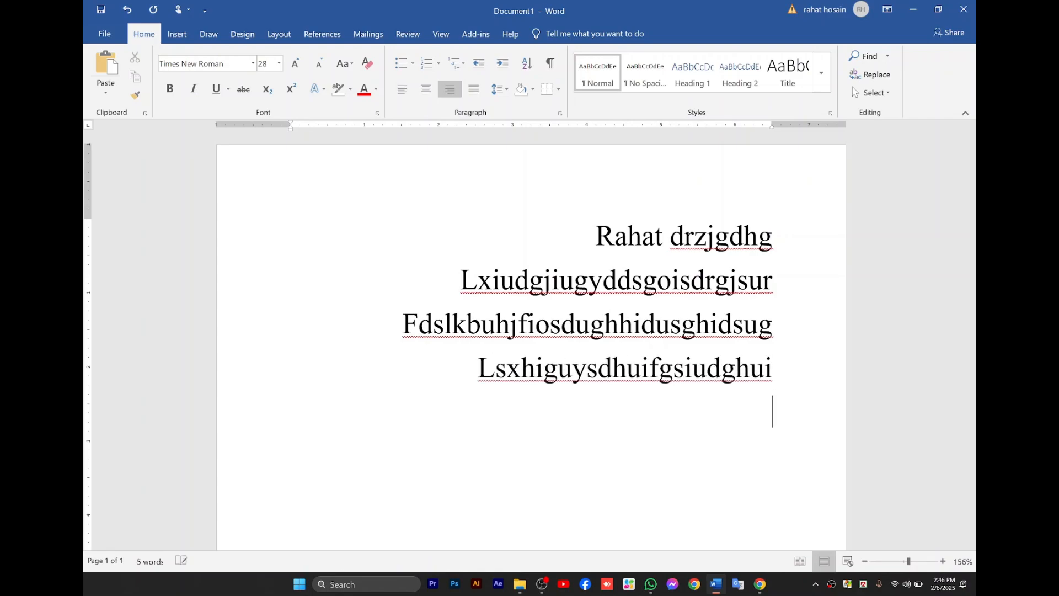
type("uxhdgudfghldsiufiohgdusigh")
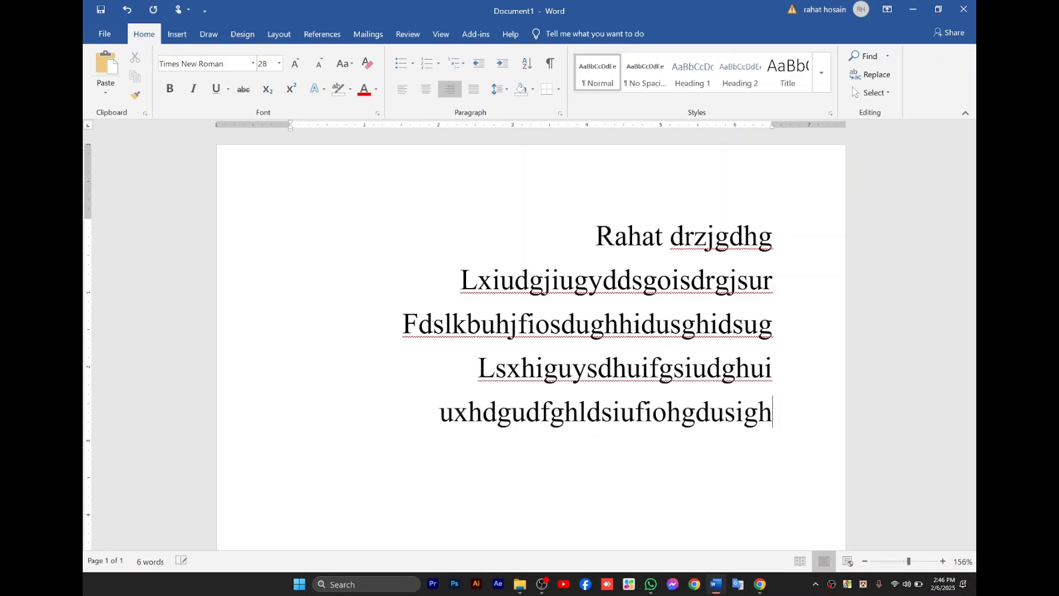
key("Return")
type("liusdg8ysdug")
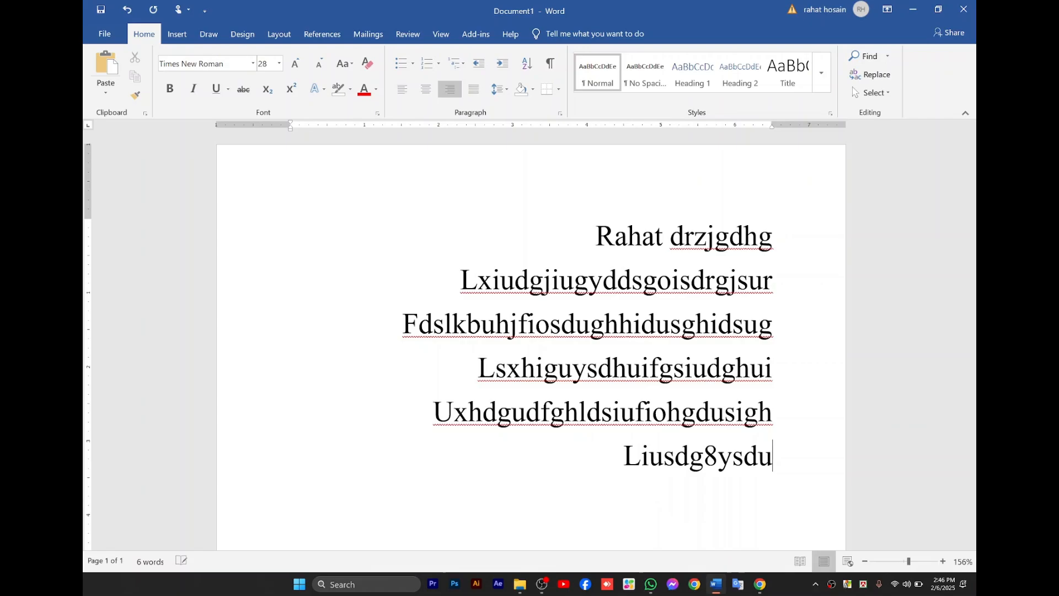
Try center and left alignment on all the text, and return it to right alignment.
key("ctrl+a")
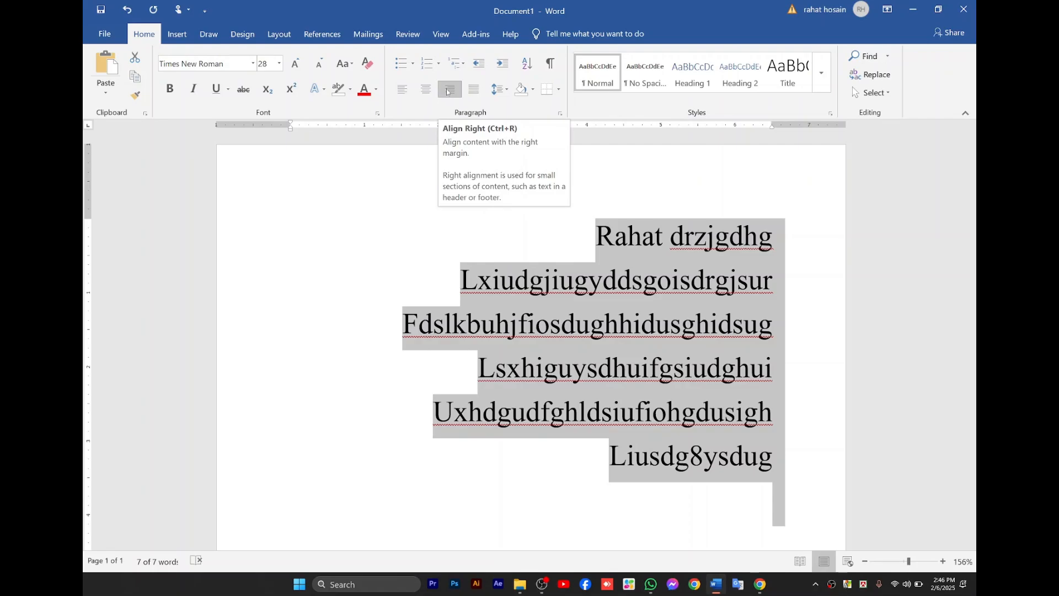
left_click(423, 89)
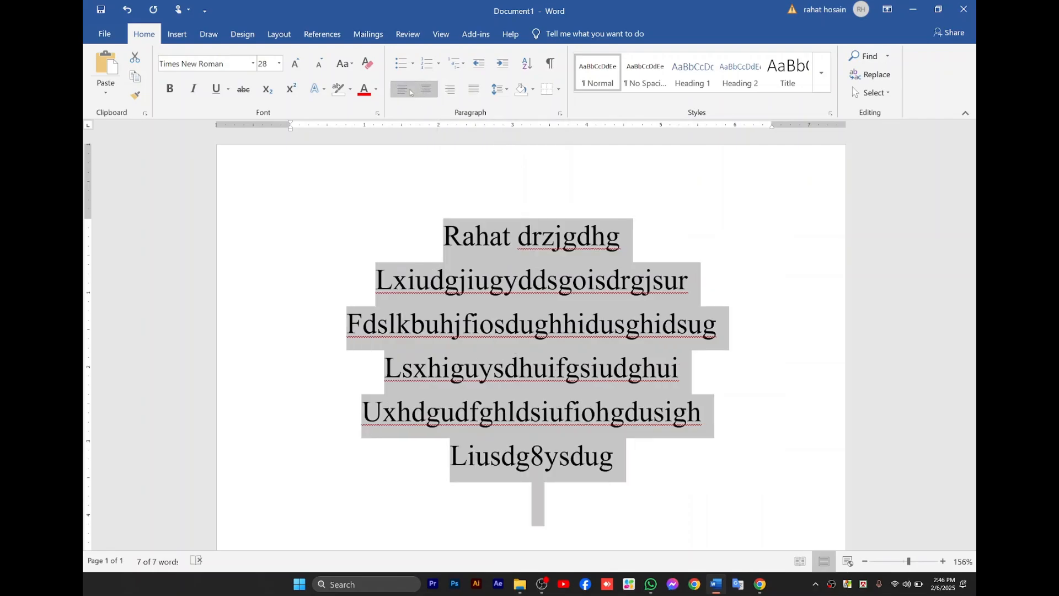
left_click(410, 92)
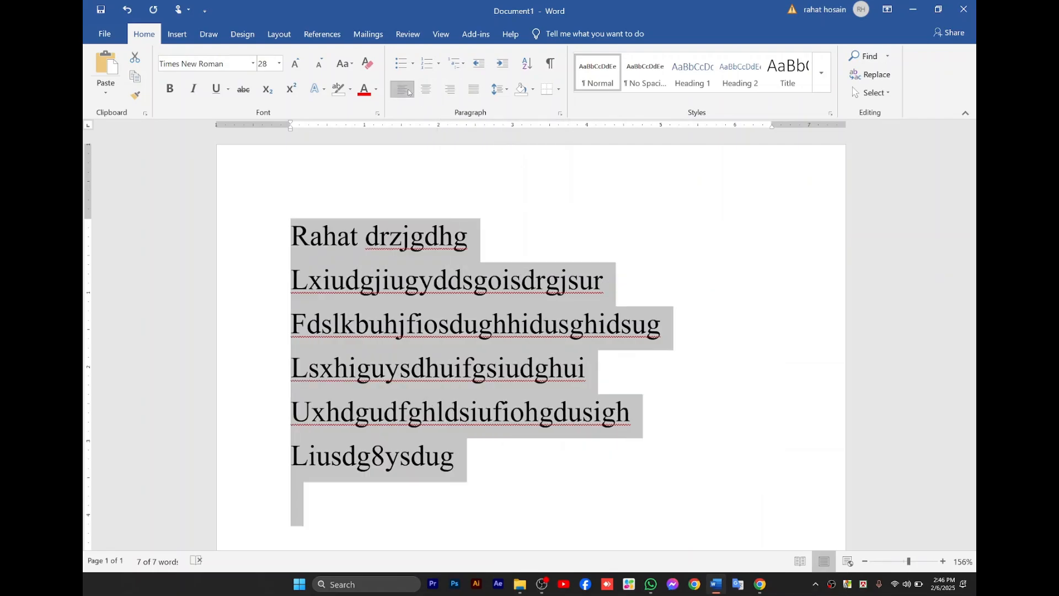
left_click(451, 89)
Add the text Es,fgbsdjghdlfg on the empty last line.
left_click(780, 491)
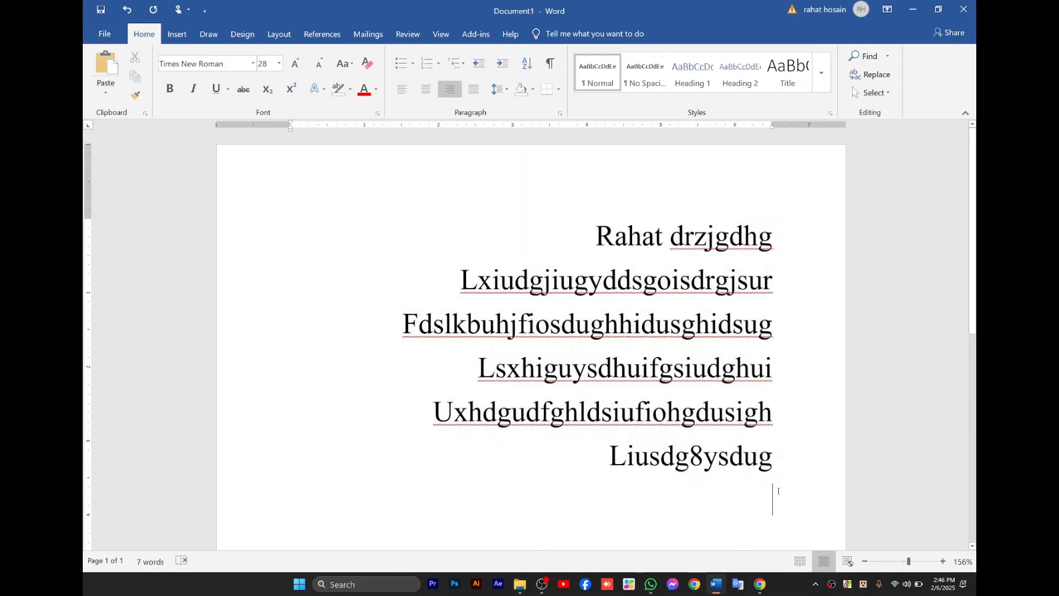
type("Es,fgbsdjghdlfg")
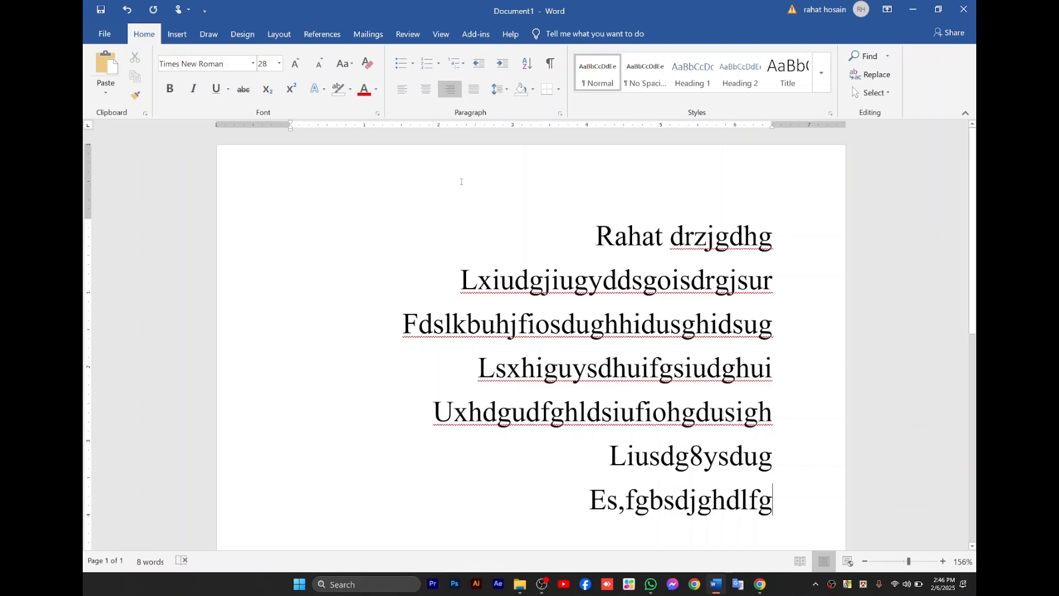
Left-align all seven lines of text and place the cursor in the first line.
key("ctrl+a")
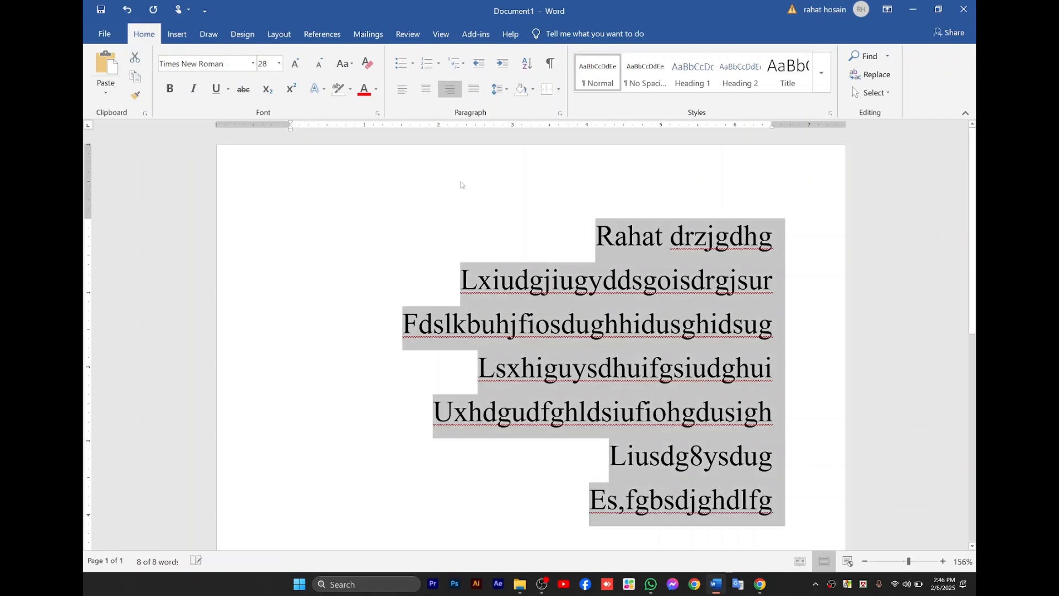
left_click(404, 97)
left_click(309, 254)
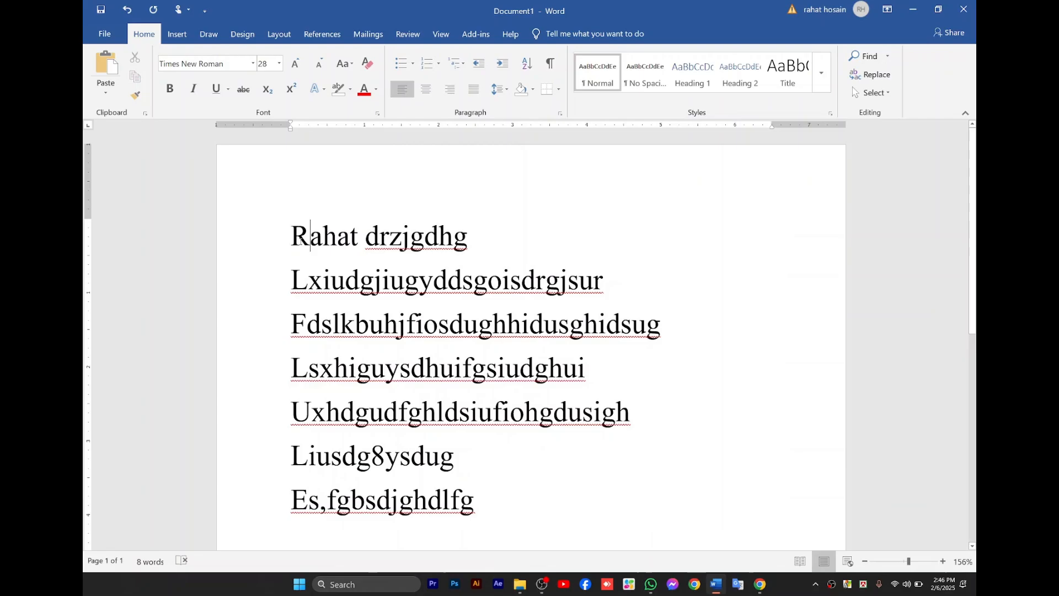
left_click(298, 238)
Justify all the text in the document and place the cursor at the end of the first line.
key("ctrl+a")
left_click(473, 89)
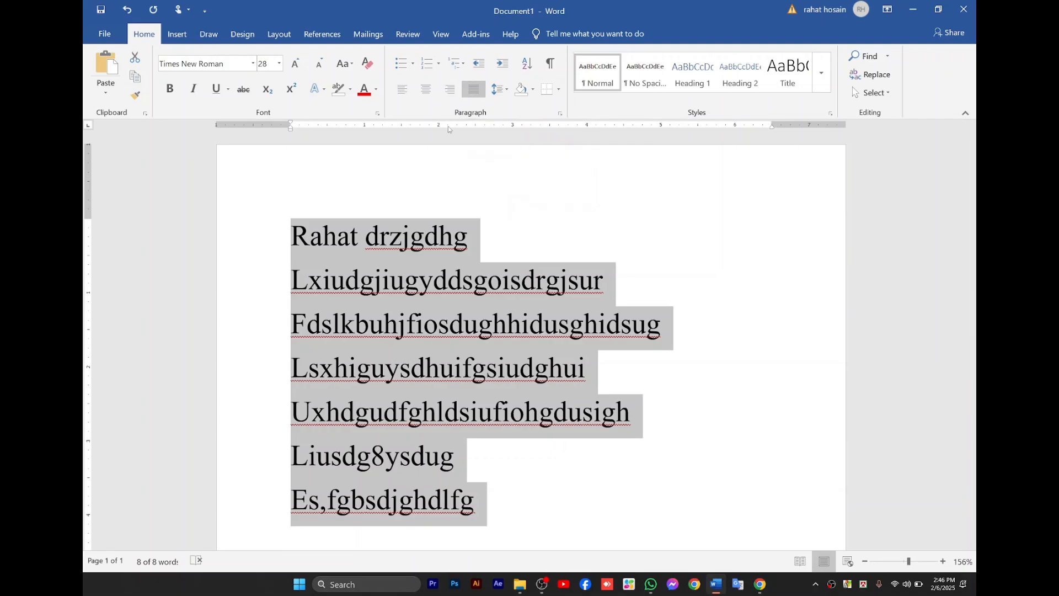
left_click(543, 234)
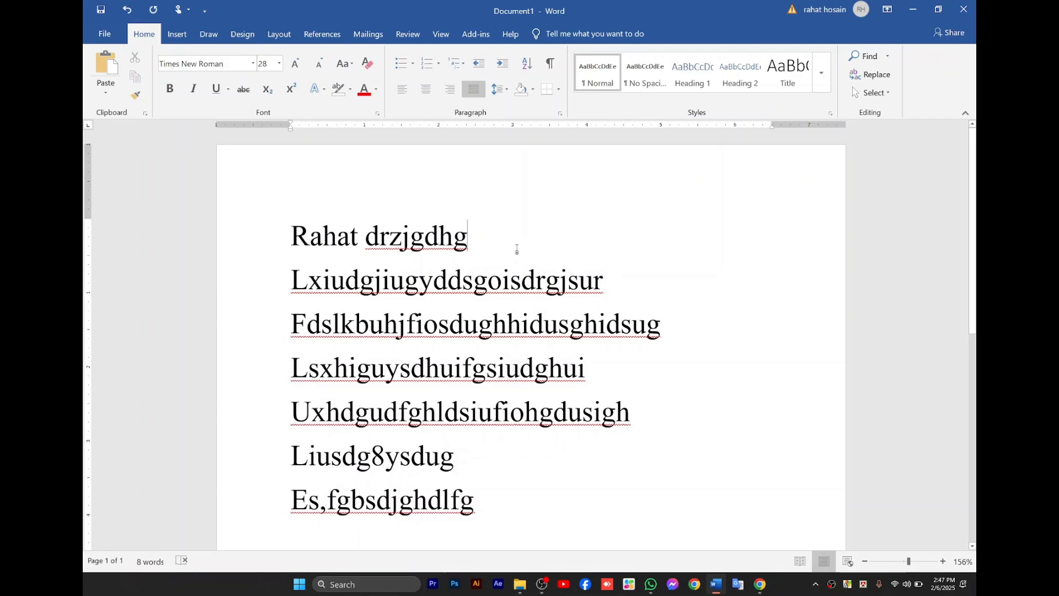
left_click(294, 261)
Try 1.0 line spacing on the first line and open its detailed line spacing options.
left_click(497, 89)
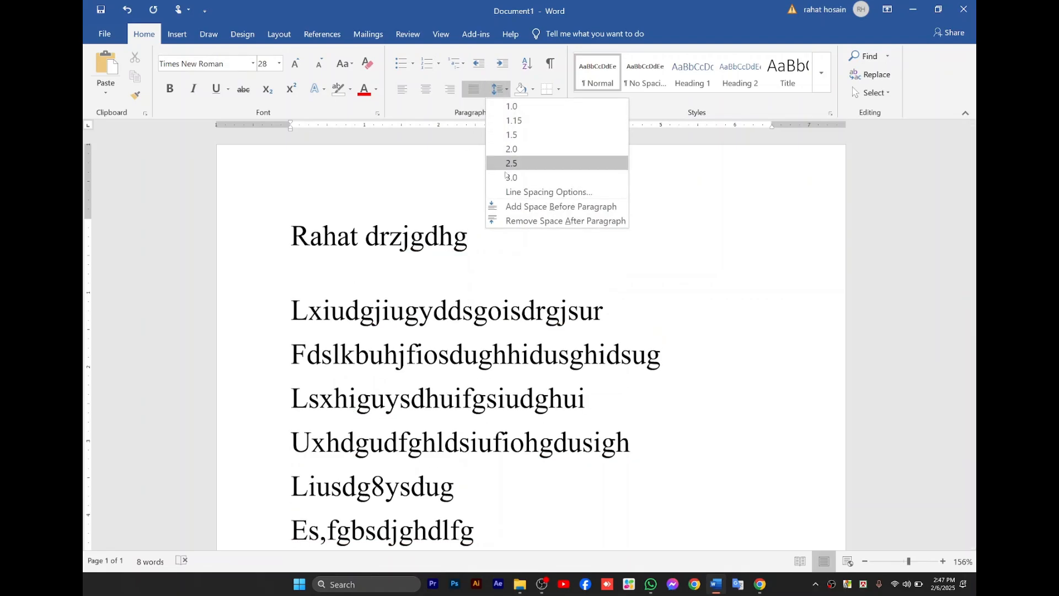
left_click(512, 106)
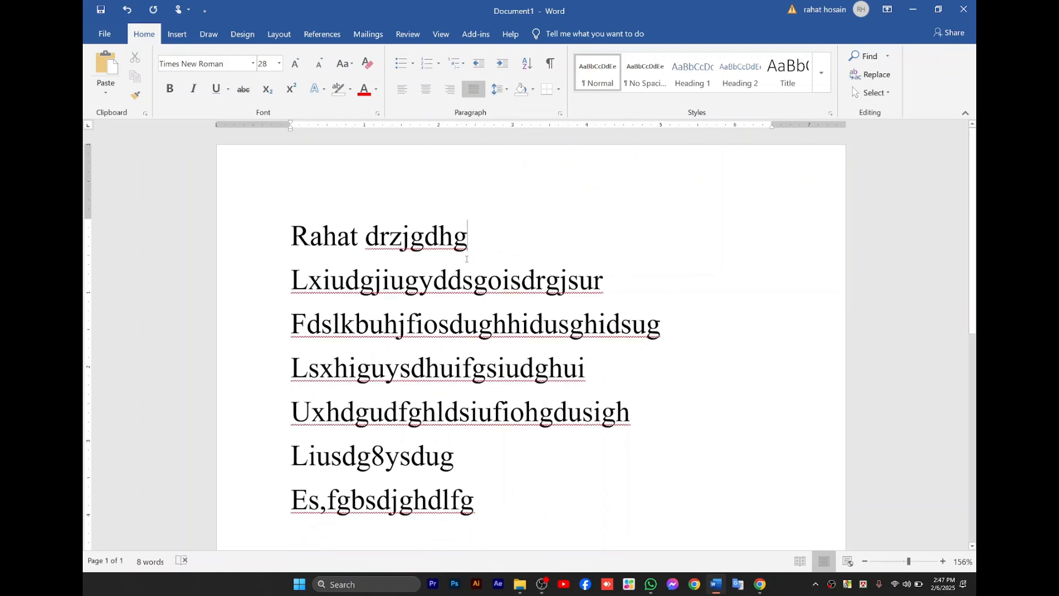
left_click(500, 89)
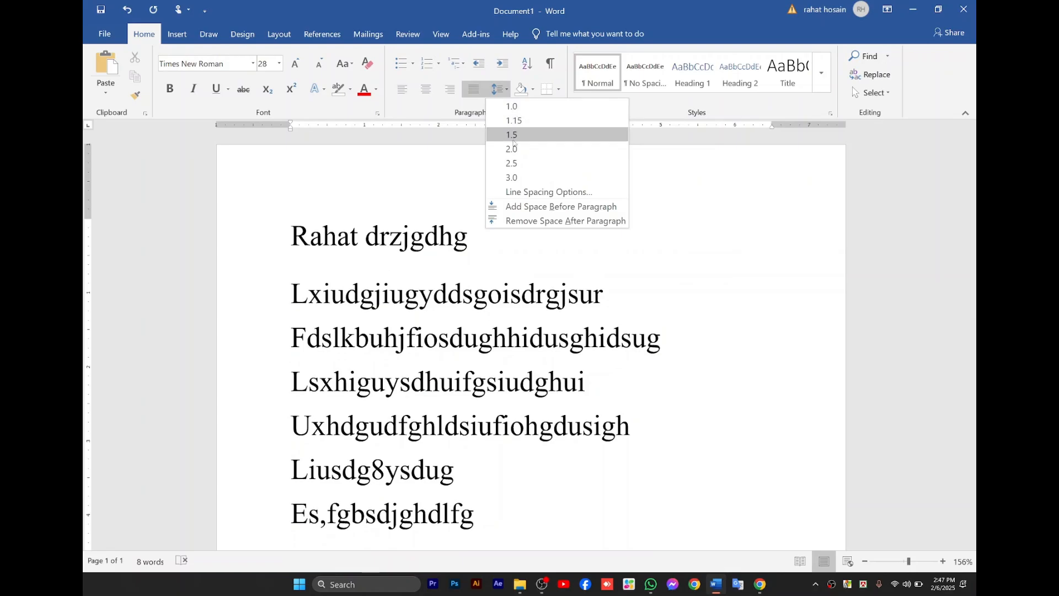
left_click(516, 191)
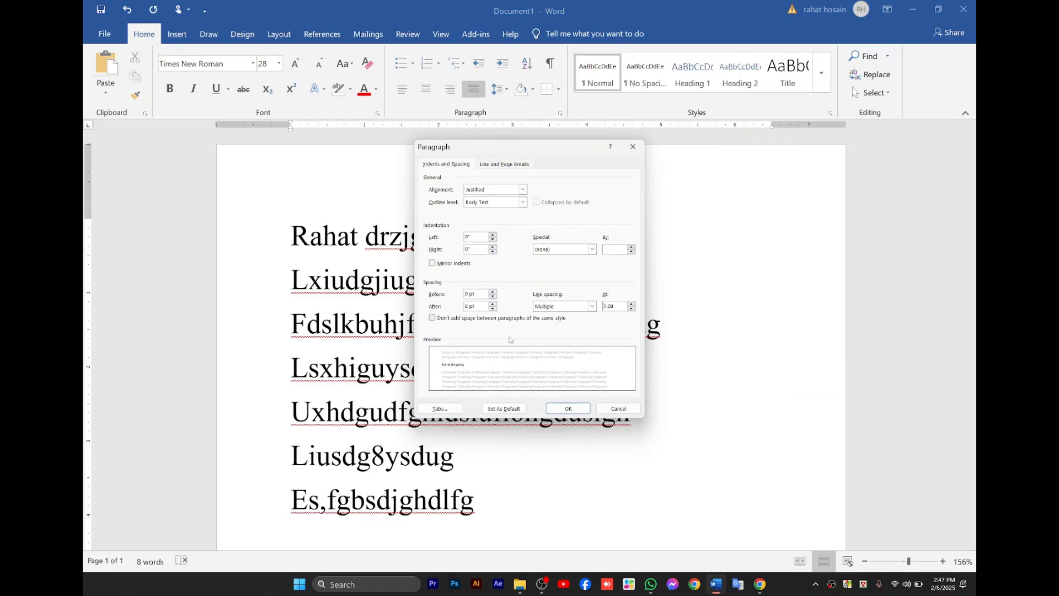
Toggle Keep with next and Widow/Orphan control in the paragraph's pagination settings, and return to its indent and spacing settings.
left_click(498, 165)
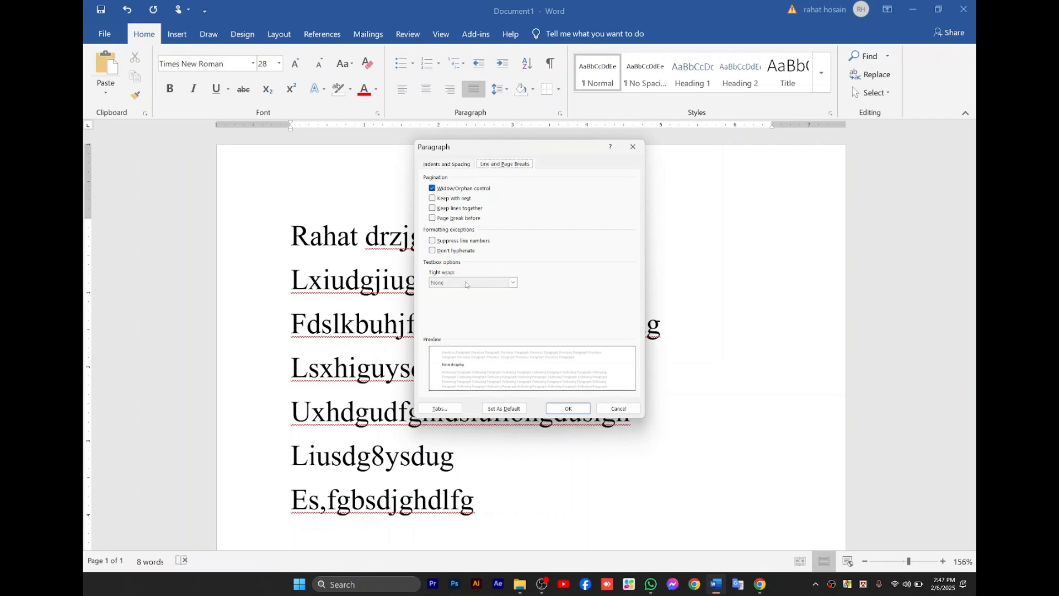
left_click(433, 199)
left_click(433, 200)
left_click(433, 199)
left_click(432, 187)
left_click(454, 168)
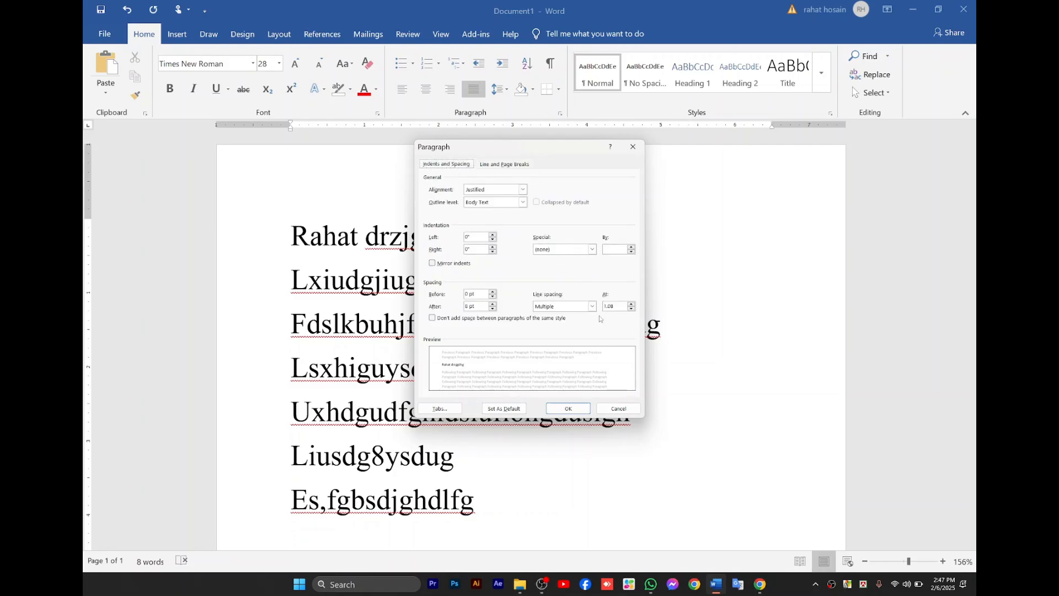
Set the first paragraph's line spacing to Multiple at 0.5 and apply it.
left_click(631, 305)
left_click(631, 306)
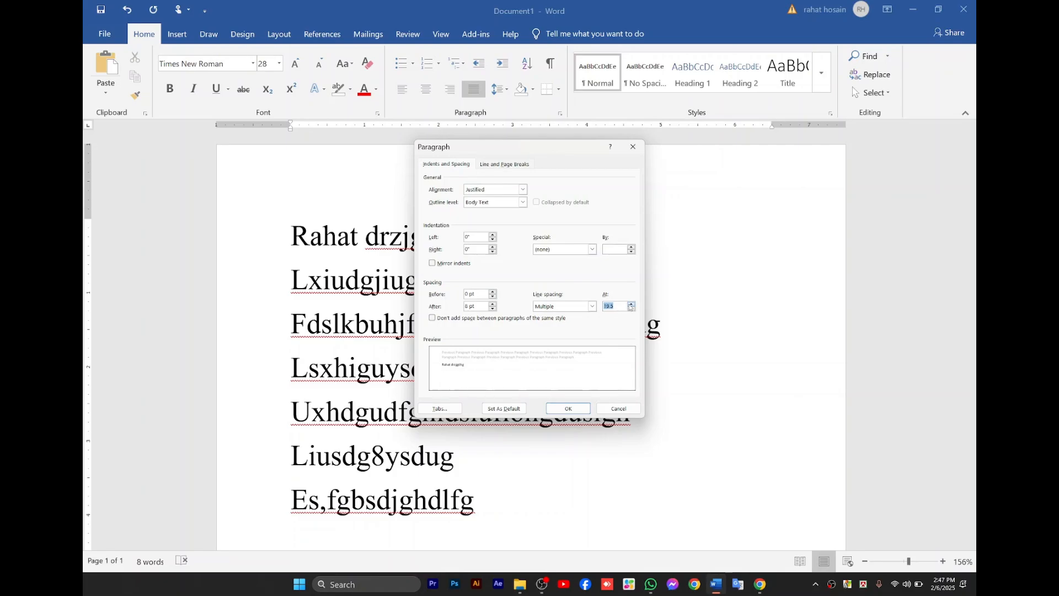
left_click(630, 309)
left_click(632, 309)
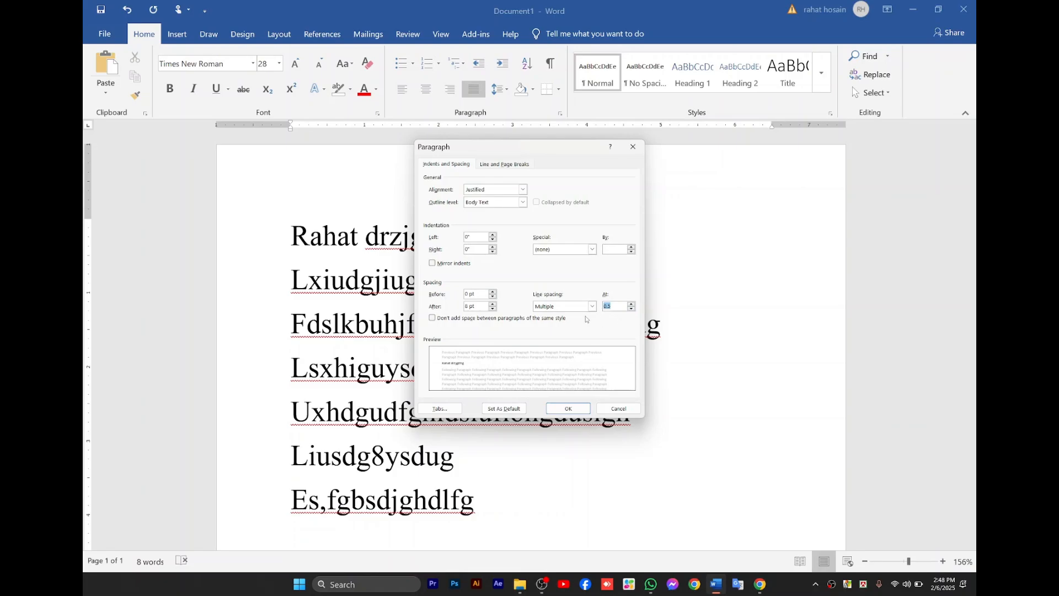
left_click(568, 408)
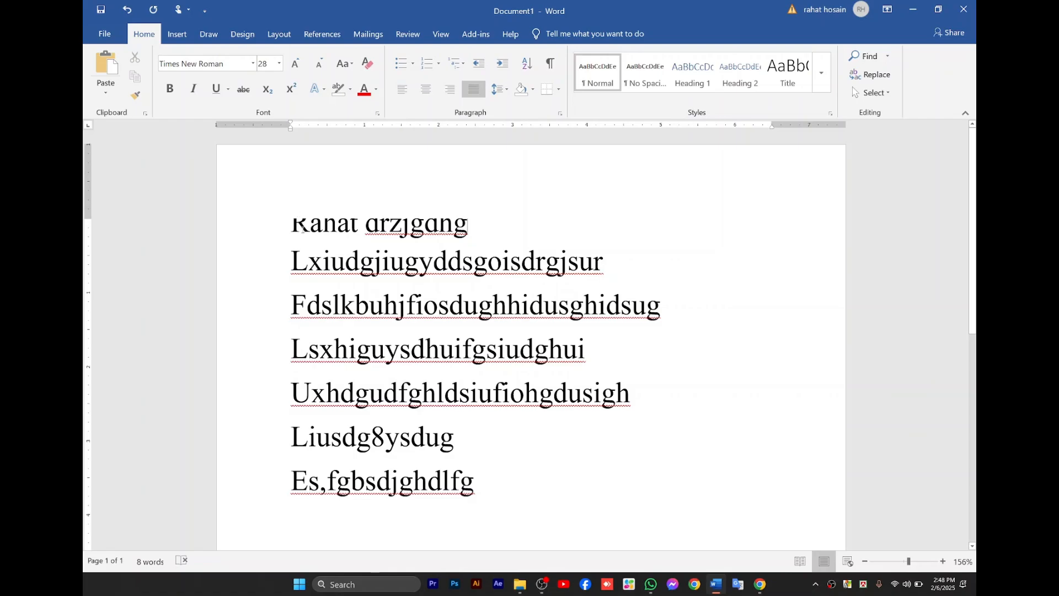
Switch the first line from justified to left alignment and view the available numbering formats without applying one.
left_click(473, 90)
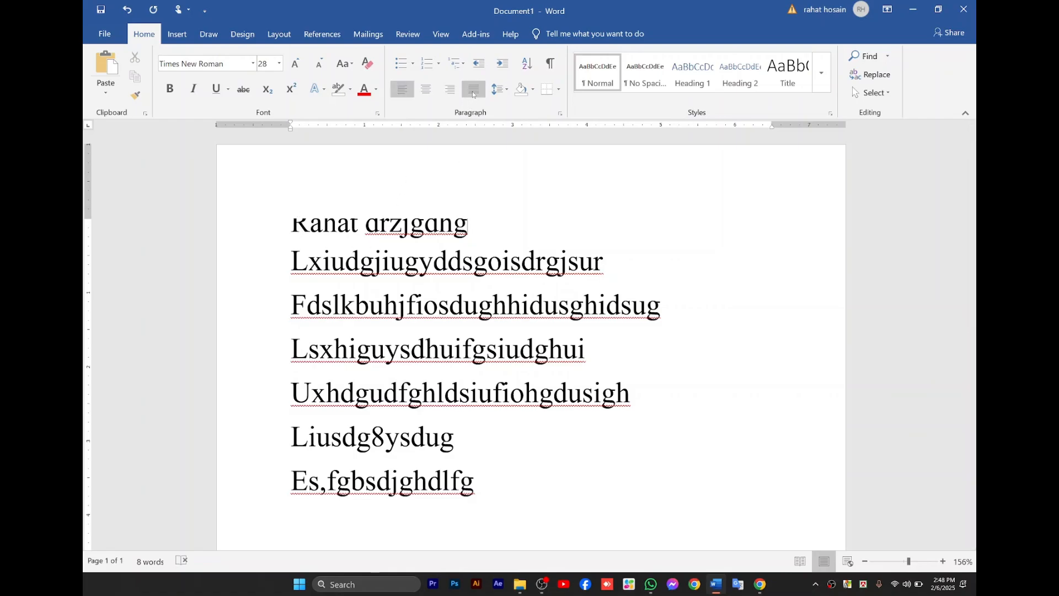
left_click(439, 64)
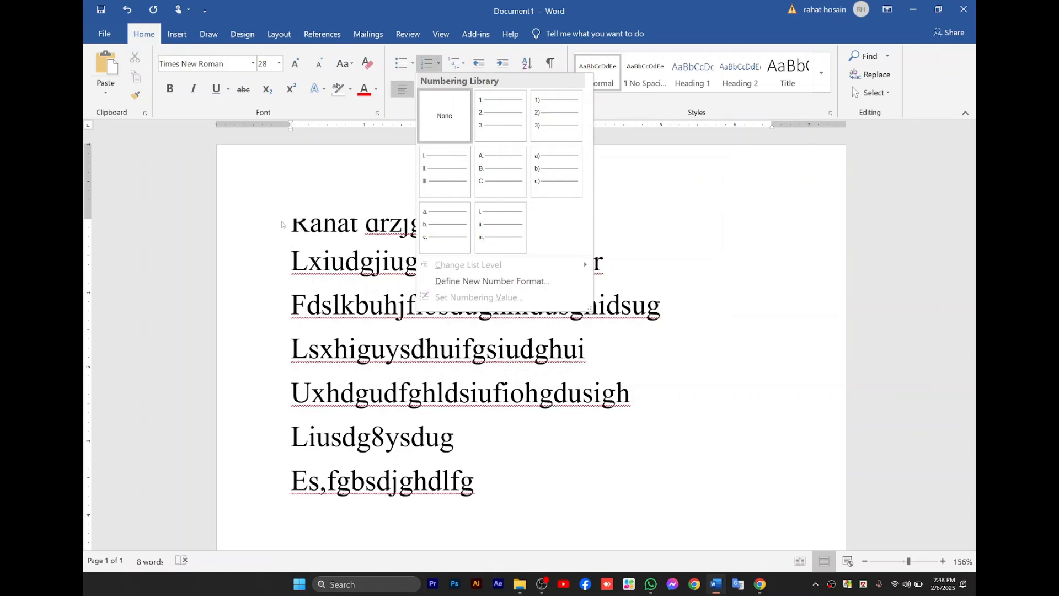
left_click(300, 242)
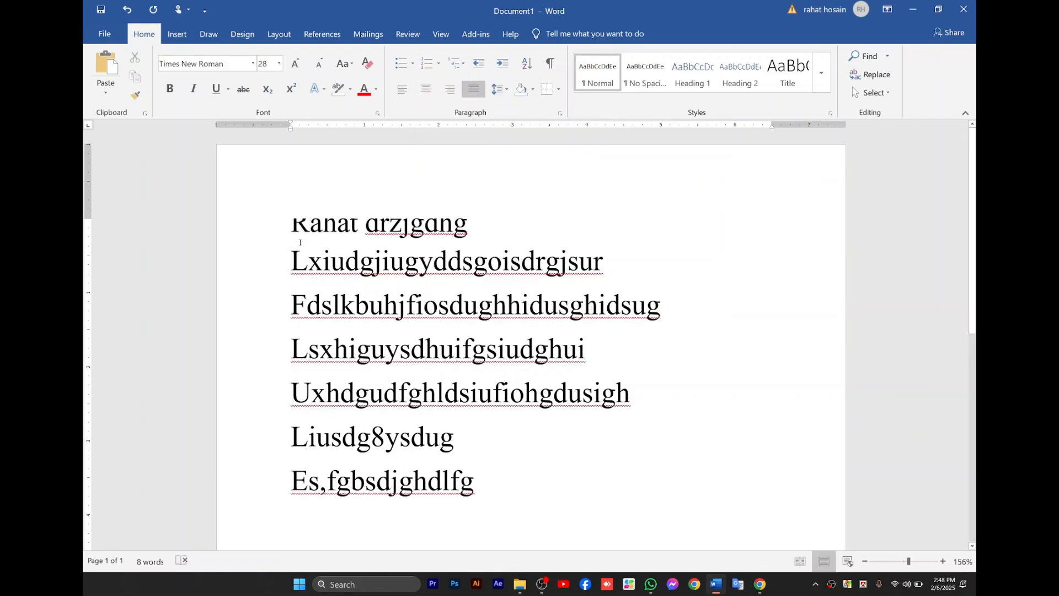
Delete all the text and set the empty paragraph to left alignment.
key("ctrl+a")
key("Delete")
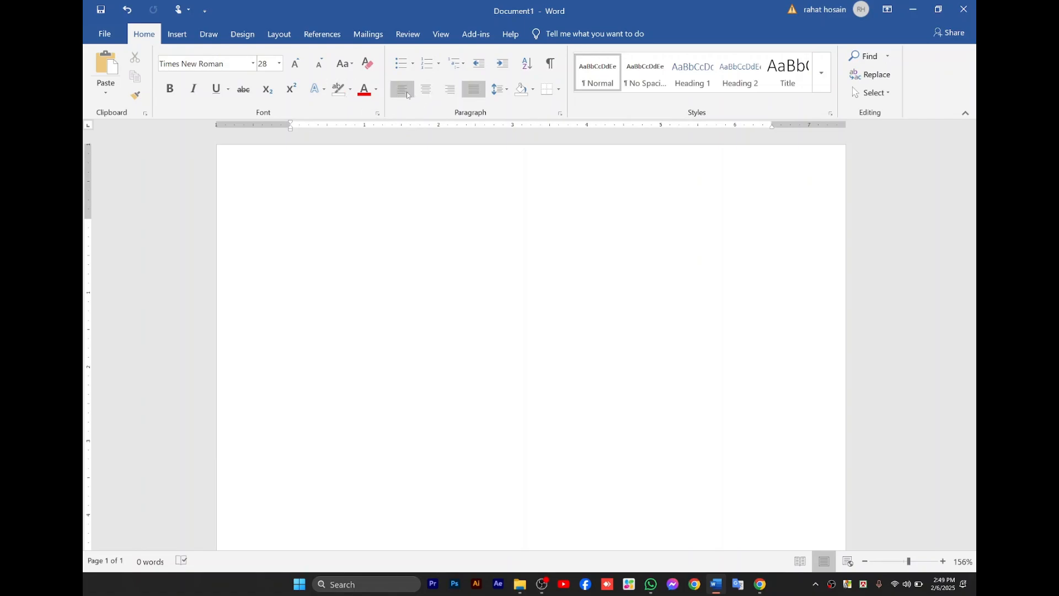
left_click(426, 89)
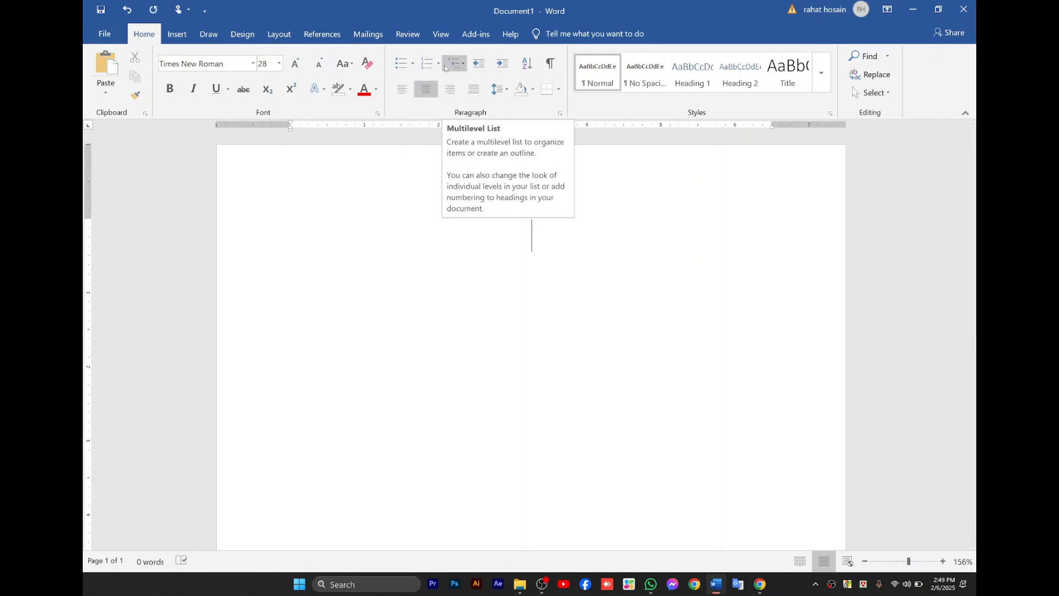
left_click(402, 88)
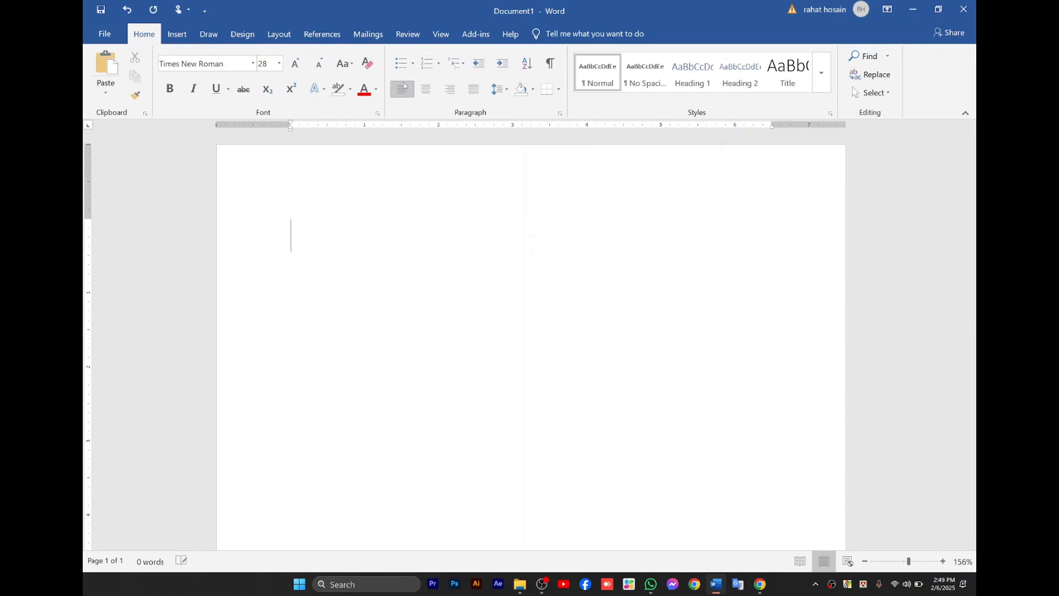
Start a numbered list in the 1., 2., 3. format with Dhfsghsduigher as the first item, and begin a second item.
left_click(439, 64)
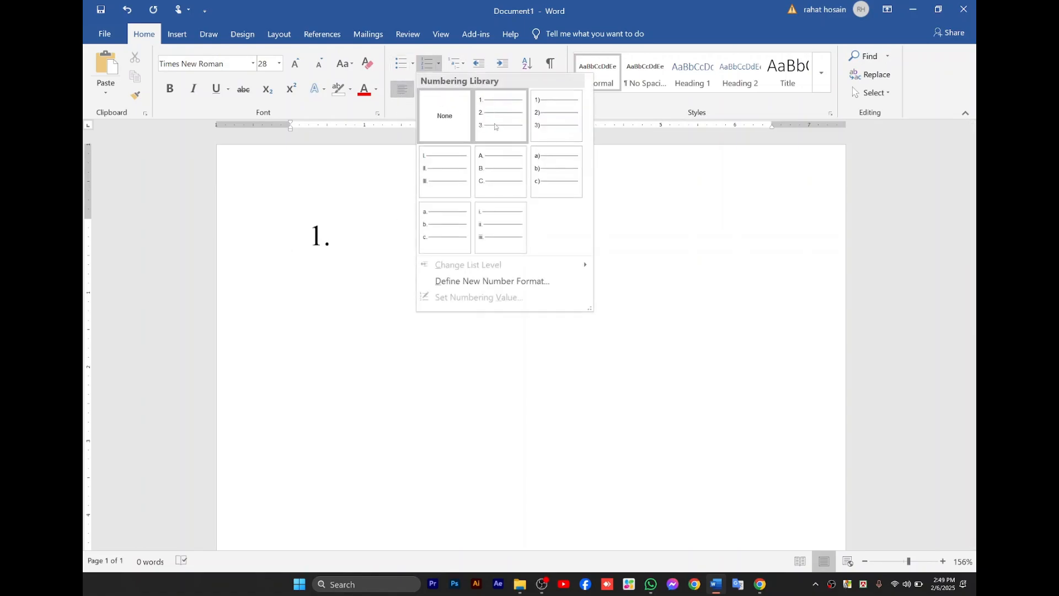
left_click(494, 124)
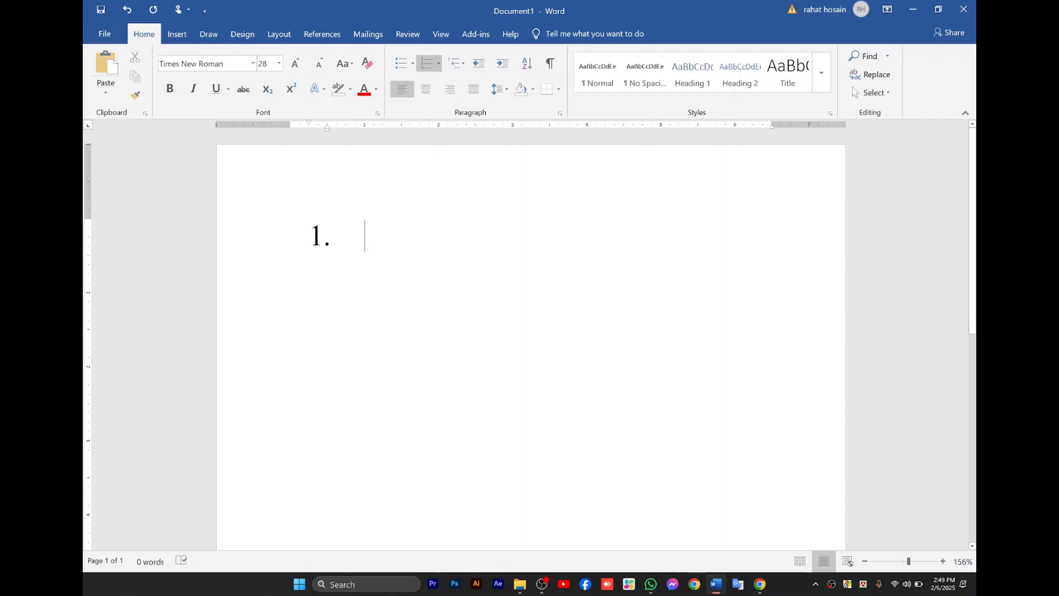
type("dhfsghsduigher")
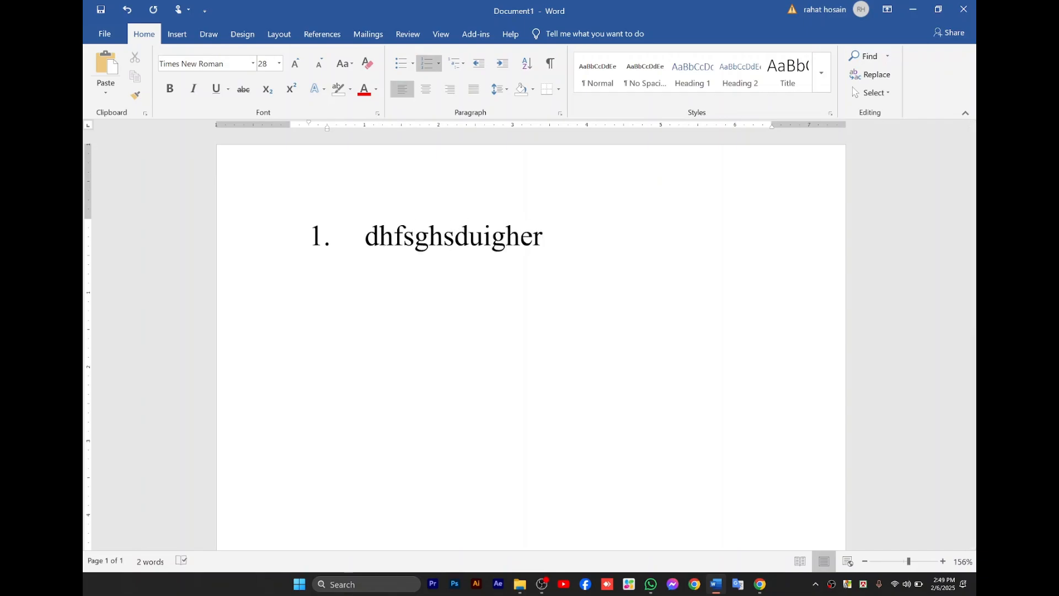
key("Return")
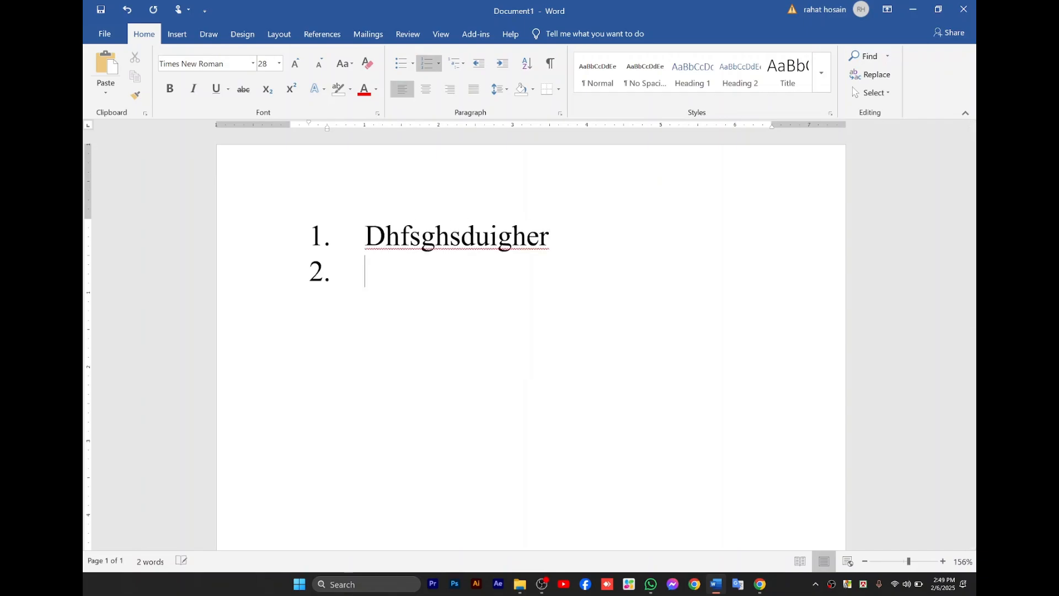
Fill in the second and third numbered items with Cvjxbldfhg and Kx.hddfhgjz.
type("cvjxbldfhg")
key("Return")
type("kx.hddfhgjz")
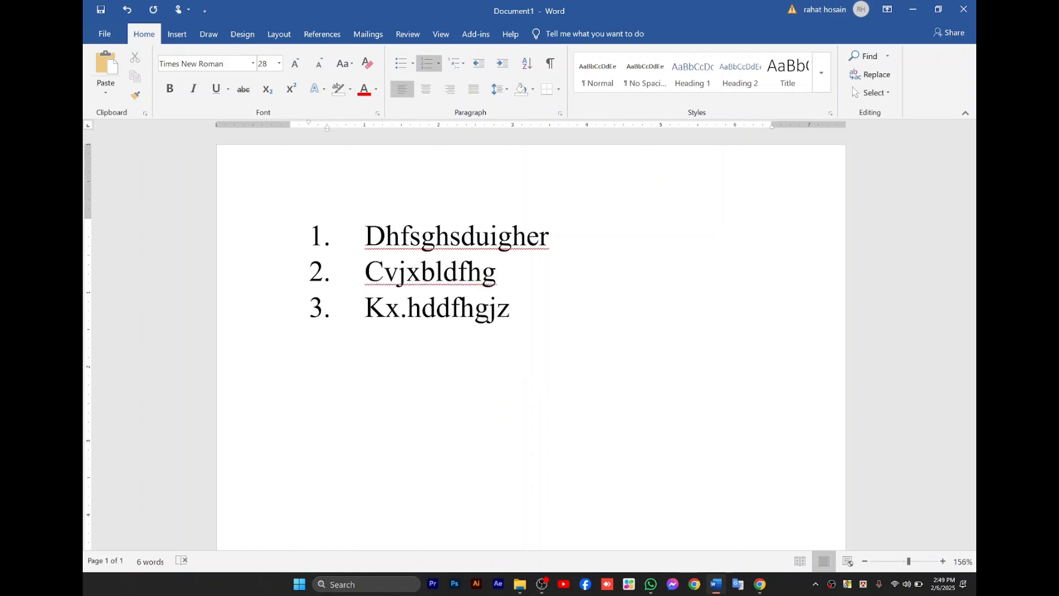
Undo the numbered list and its items until the page is empty.
key("ctrl+z")
key("ctrl+z")
key("ctrl+z")
key("ctrl+z")
key("ctrl+z")
key("ctrl+z")
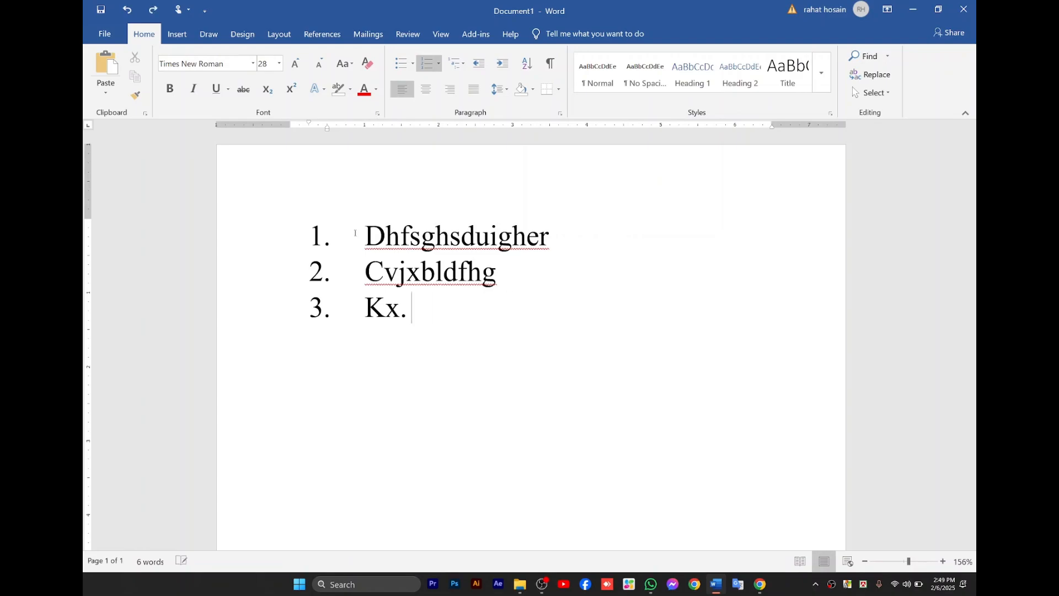
key("ctrl+z")
key("ctrl+z")
key("ctrl+z")
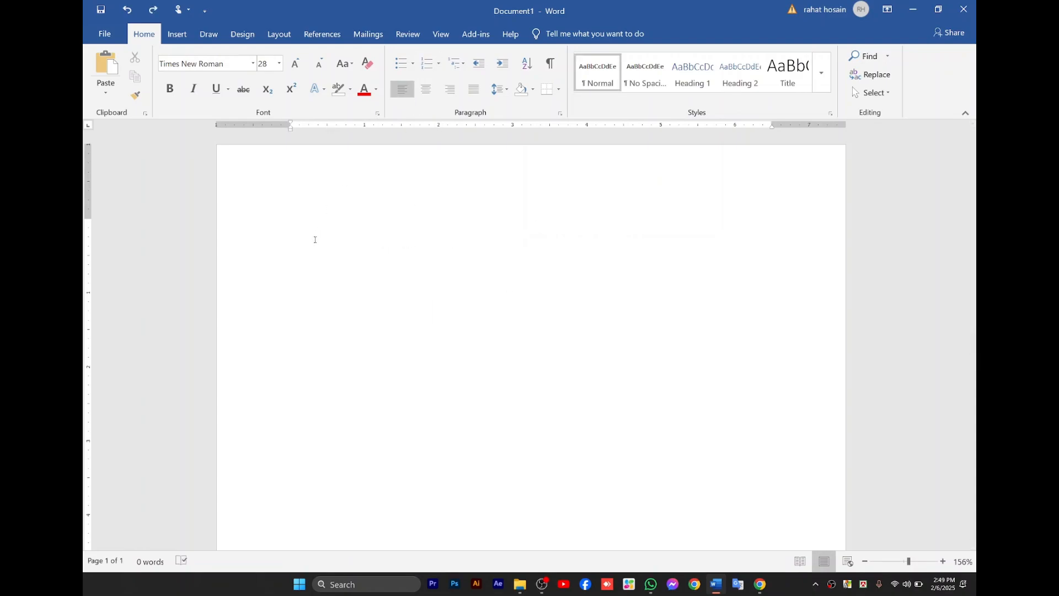
left_click(439, 66)
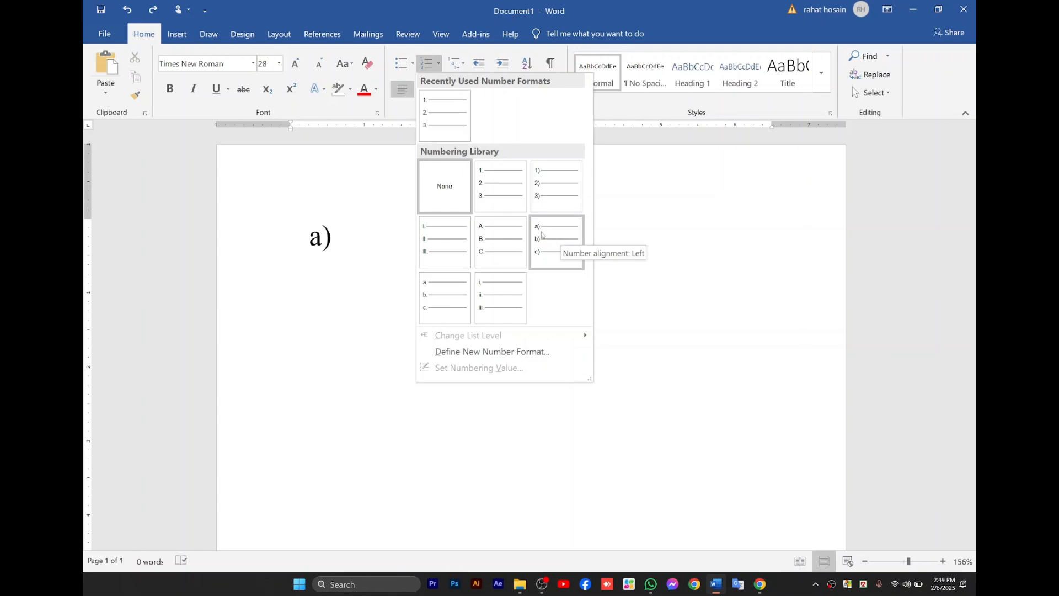
left_click(444, 66)
left_click(445, 66)
left_click(453, 64)
Create a bulleted list with the four-diamond bullet and the items Isfdgjisughsduifg, Cxujhfguisegh and X.kuhjudsfgu.
left_click(413, 63)
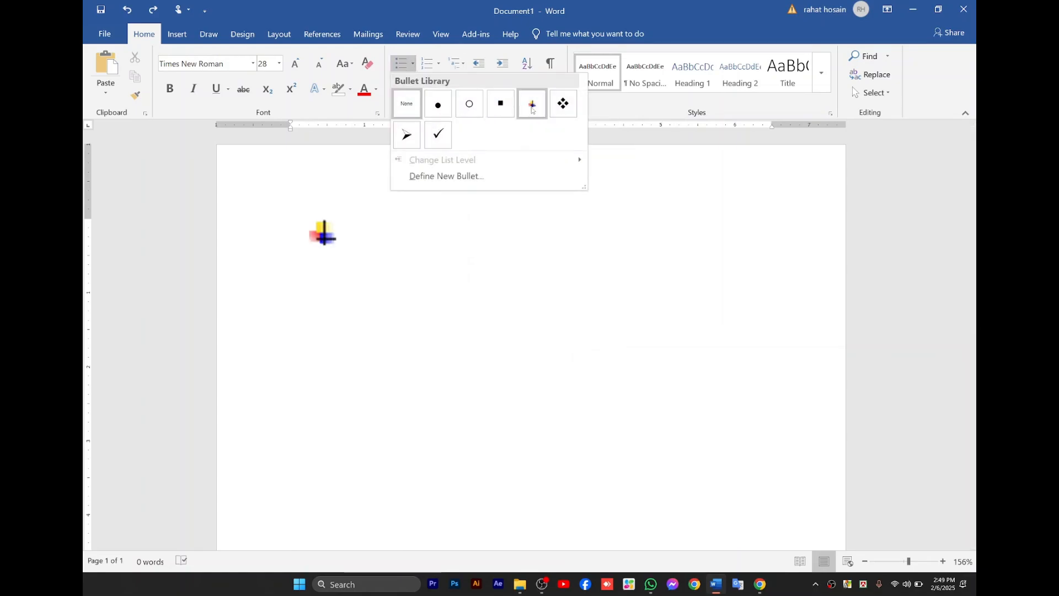
left_click(561, 110)
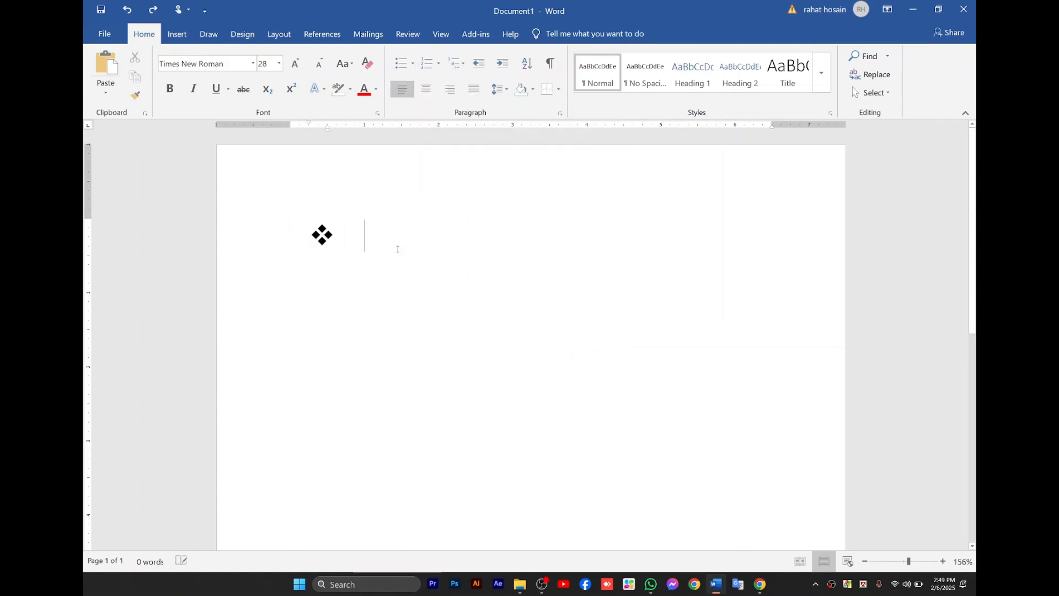
type("isfdgjisughsduifg")
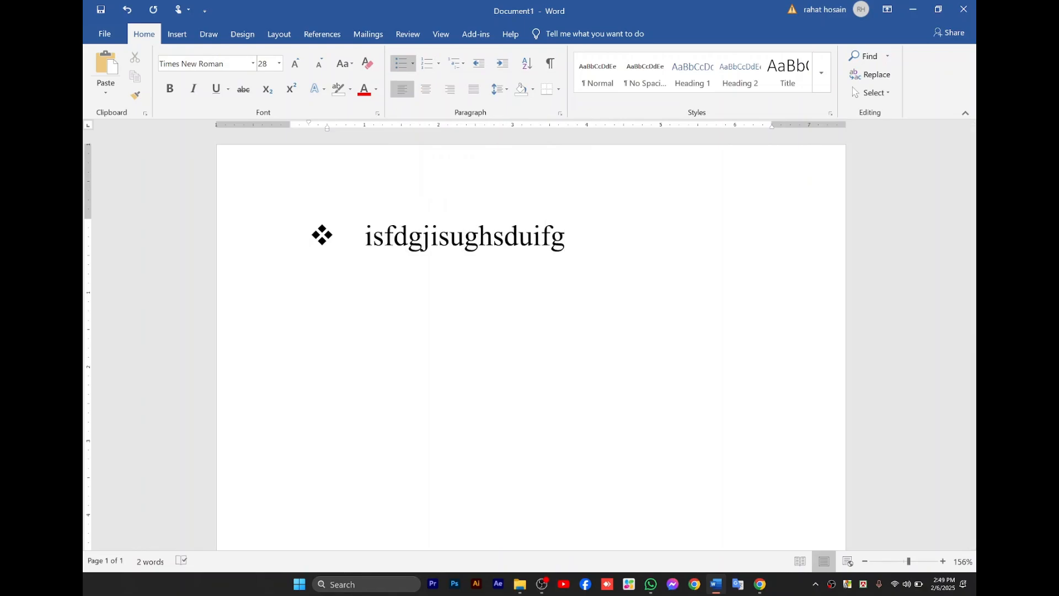
key("Return")
type("cxujhfguisegh")
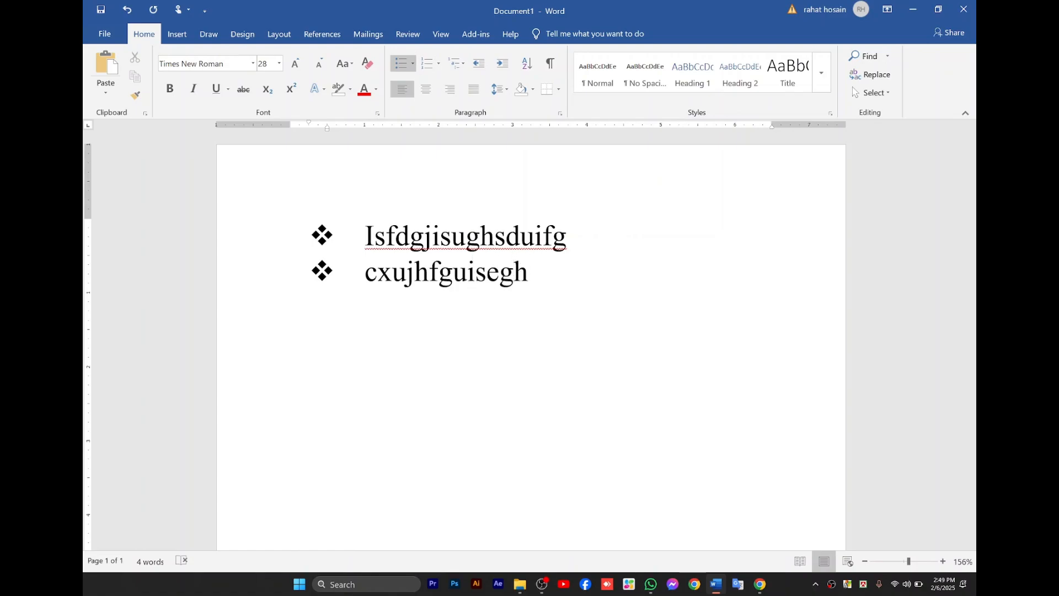
key("Return")
type("X.kuhjudsfgu")
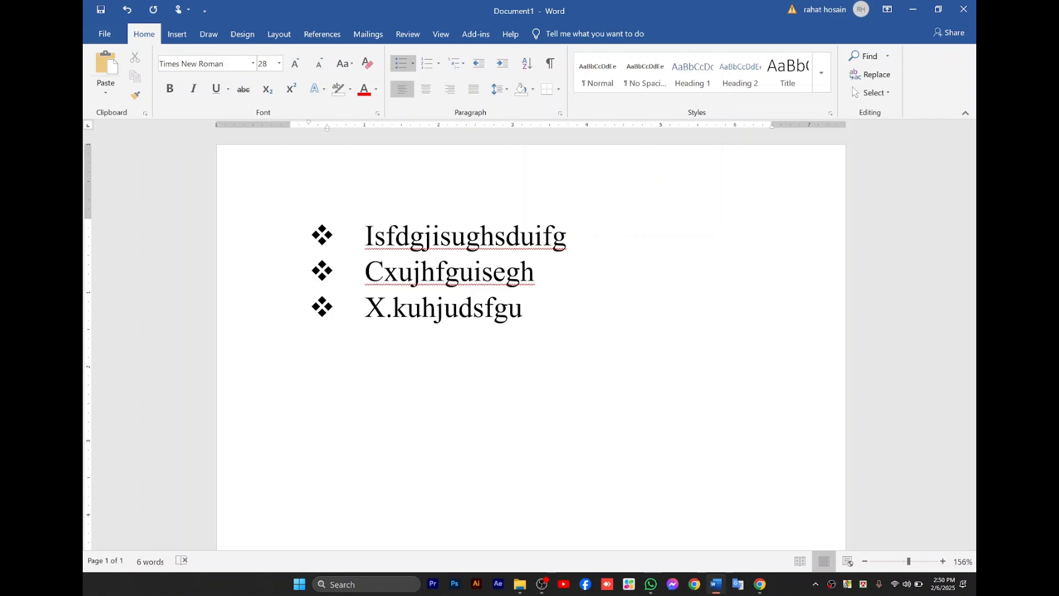
End the bulleted list and add the plain line Gilusdfhtgrtgldfushggdsurgseht7e8ry below it.
key("Return")
key("Return")
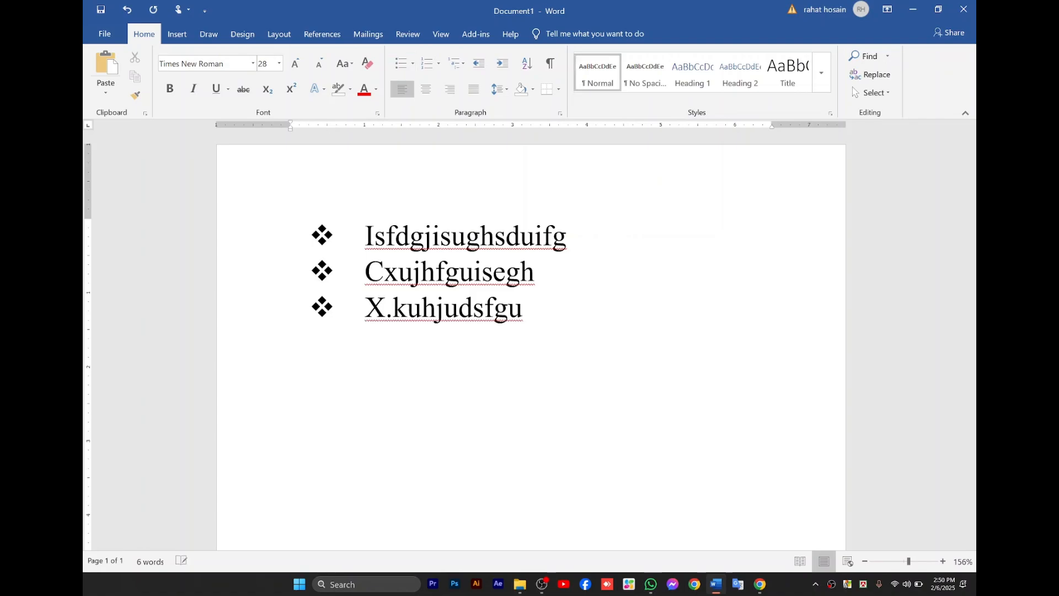
type("gilusdfhtgrtgldfushg")
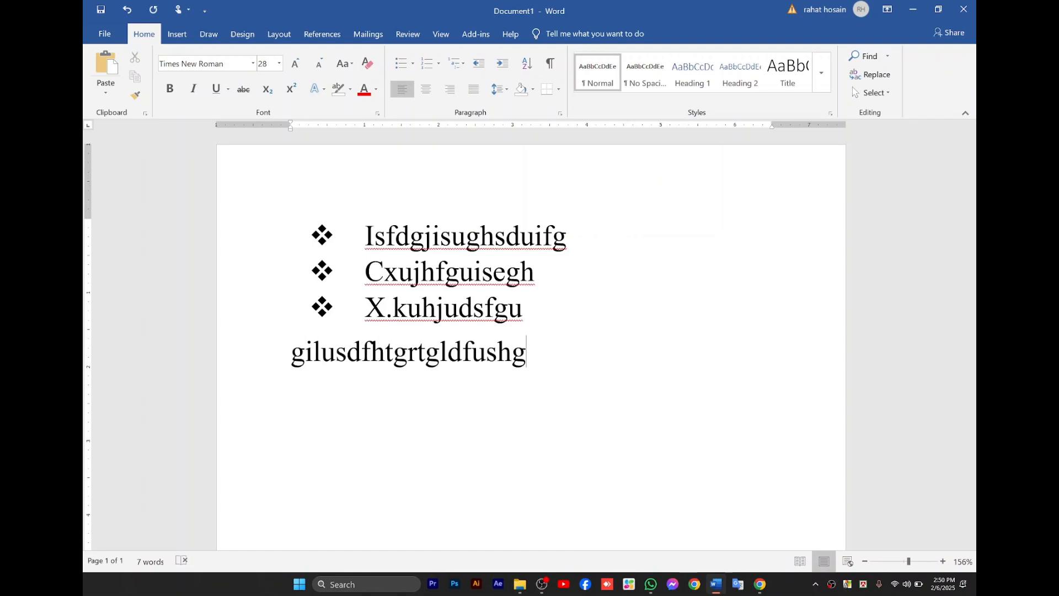
type("gdsurgseht7e8ry")
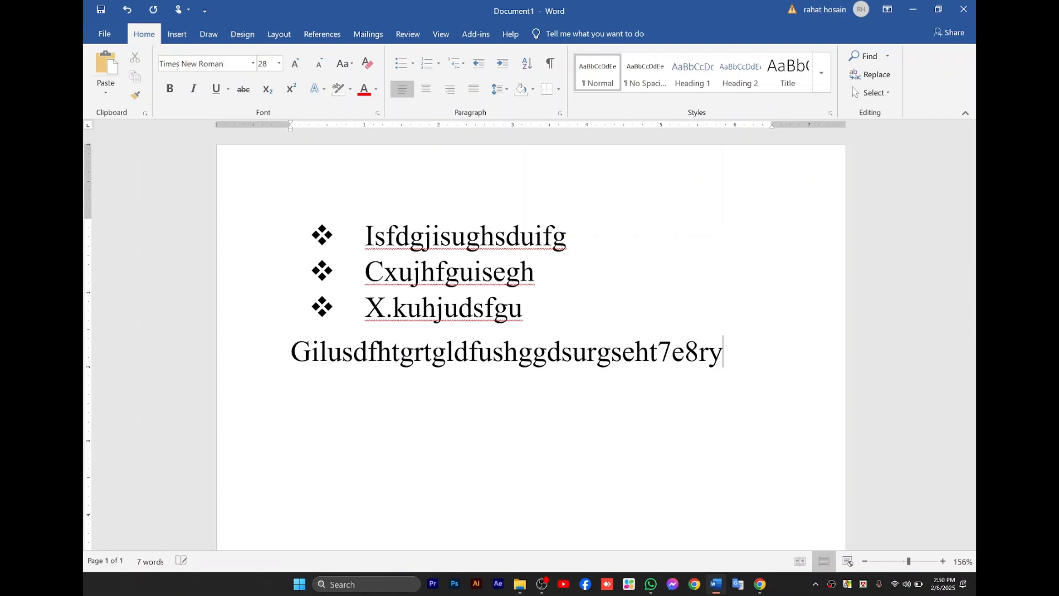
Shorten the plain line below the bulleted list to the letter G and set its bullet to None.
key("BackSpace")
key("BackSpace")
key("BackSpace")
key("BackSpace")
key("BackSpace")
key("BackSpace")
key("BackSpace")
key("BackSpace")
key("BackSpace")
key("BackSpace")
key("BackSpace")
key("BackSpace")
key("BackSpace")
key("BackSpace")
key("BackSpace")
key("BackSpace")
key("BackSpace")
key("BackSpace")
key("BackSpace")
key("BackSpace")
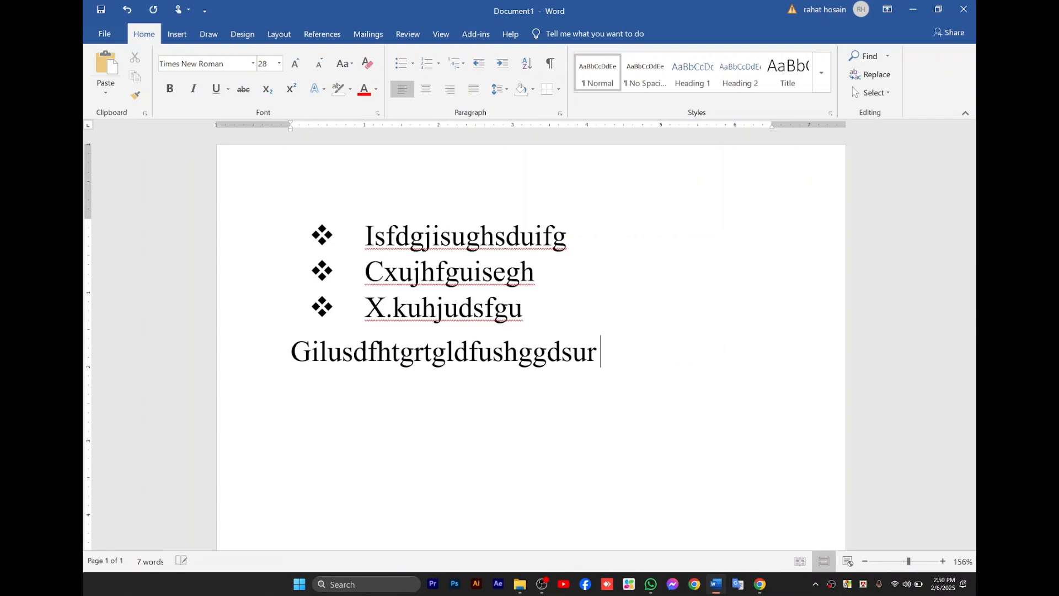
key("BackSpace")
key("BackSpace")
key("BackSpace")
key("BackSpace")
key("BackSpace")
key("BackSpace")
key("BackSpace")
key("BackSpace")
key("BackSpace")
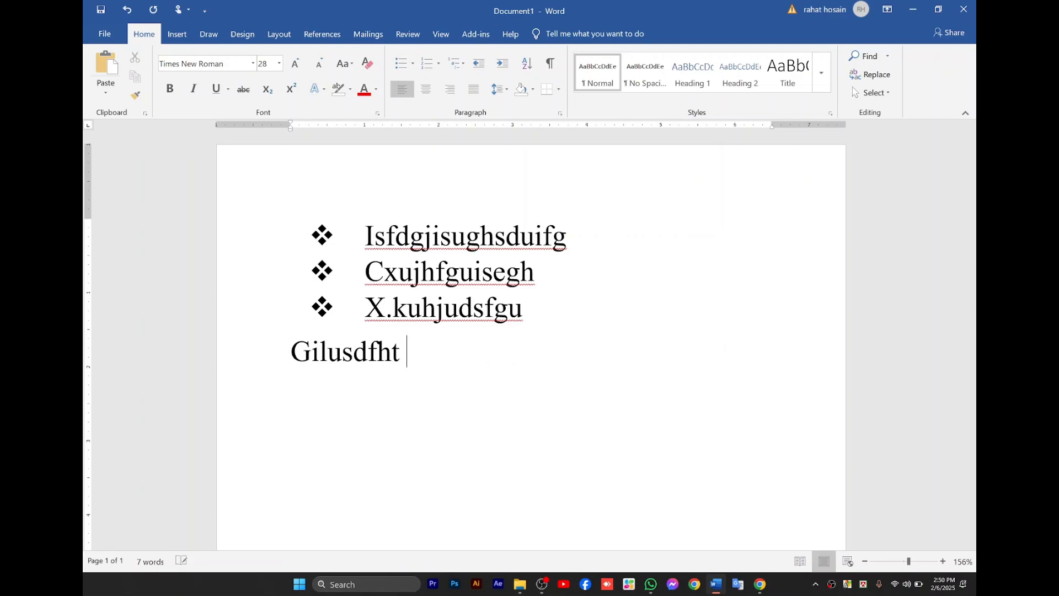
key("BackSpace")
key("BackSpace")
key("BackSpace")
key("BackSpace")
key("BackSpace")
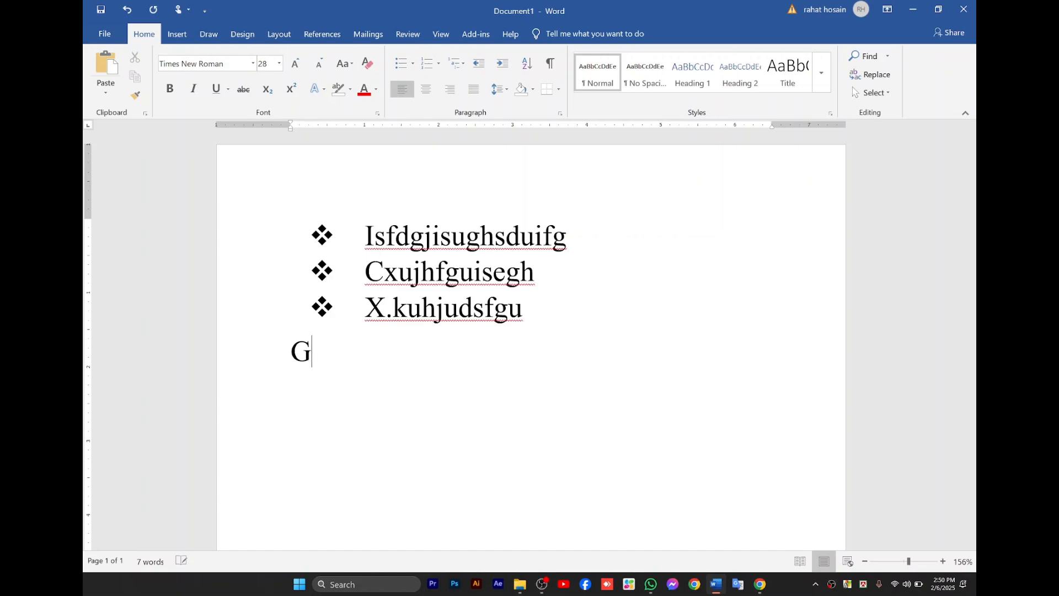
left_click(414, 64)
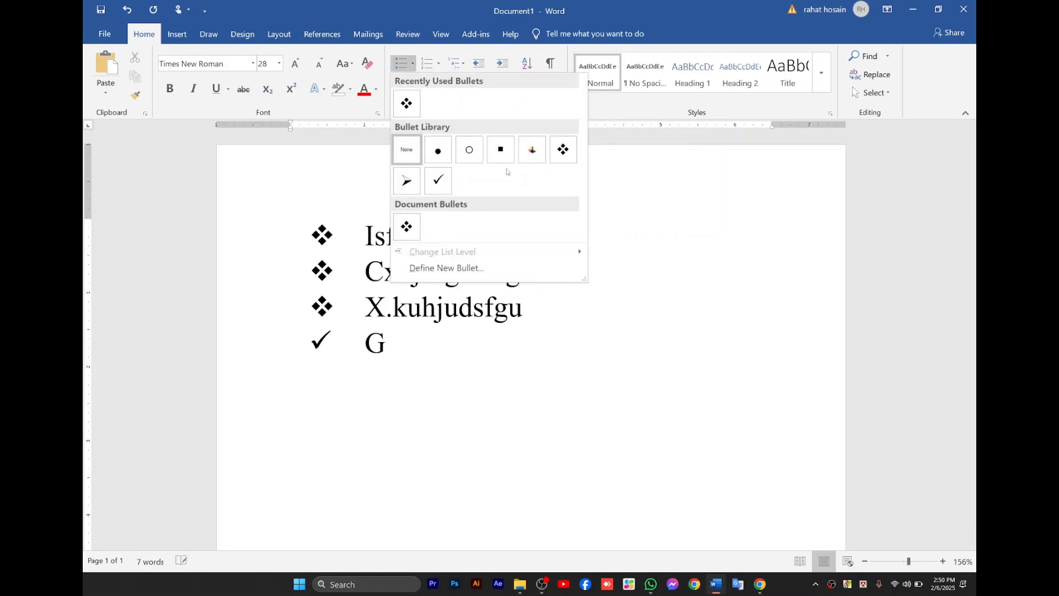
left_click(412, 156)
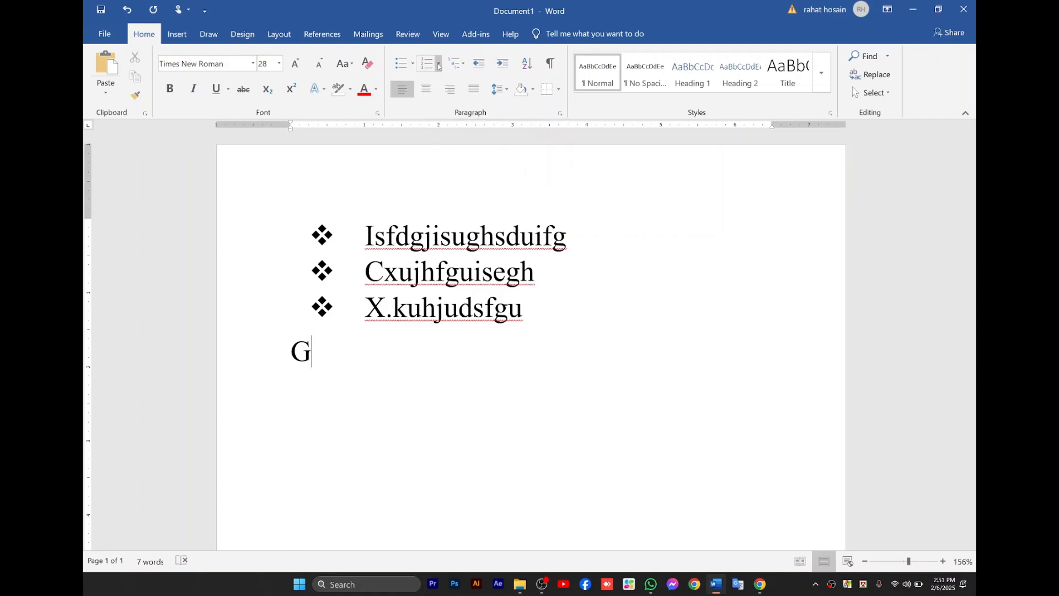
Change the three bulleted items to 1., 2., 3. numbering and switch them to the 1) a) i) multilevel list style.
left_click(327, 234)
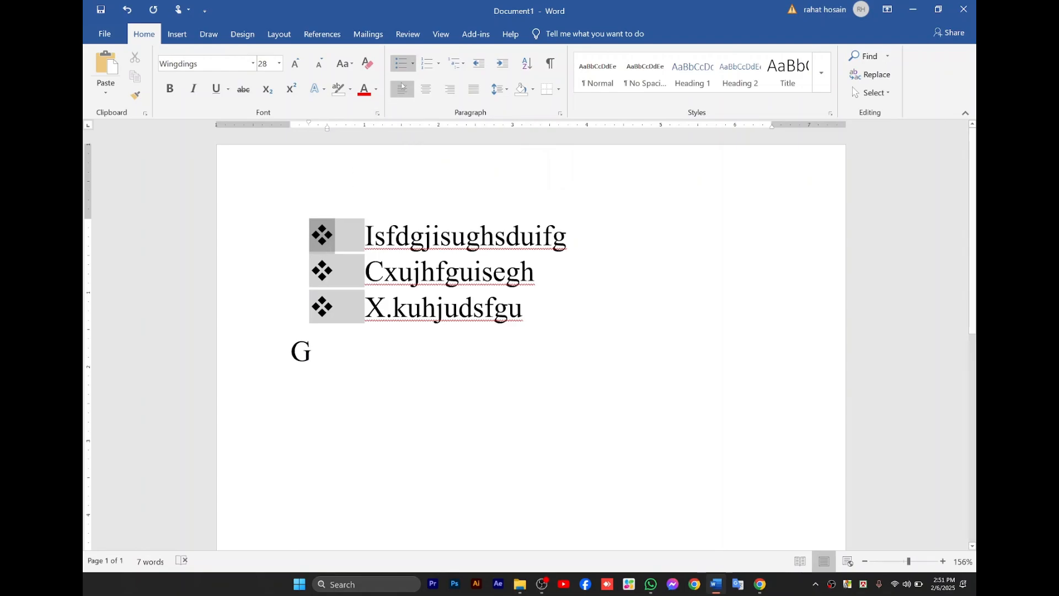
left_click(438, 64)
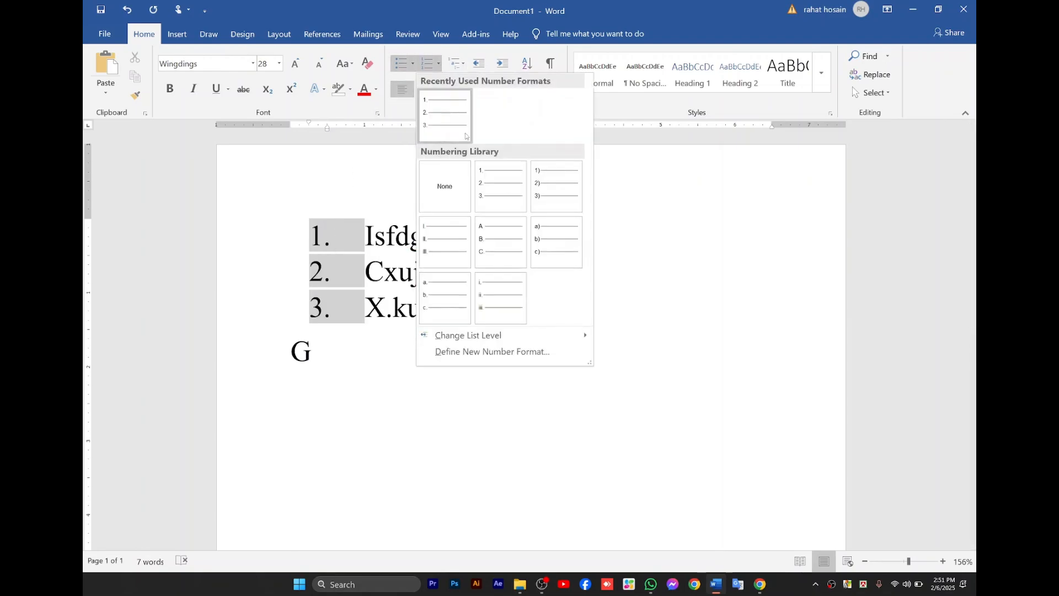
left_click(501, 191)
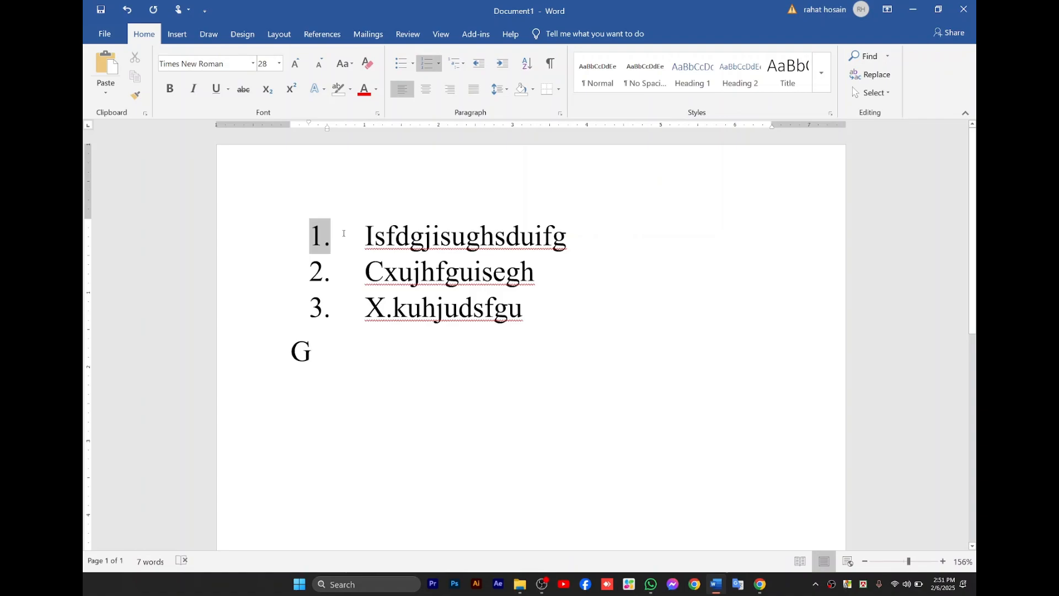
left_click(464, 64)
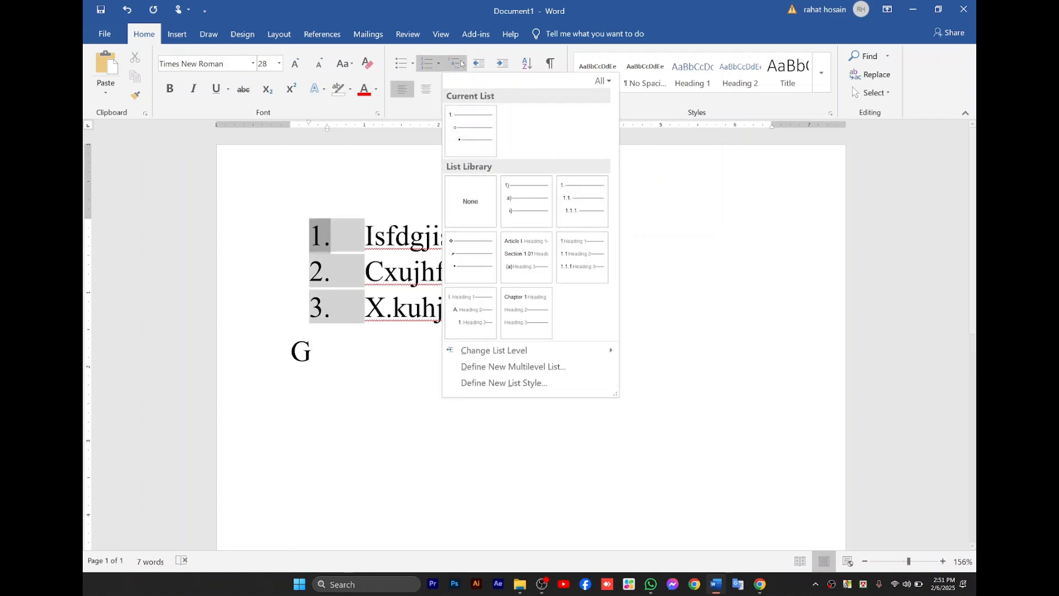
left_click(521, 207)
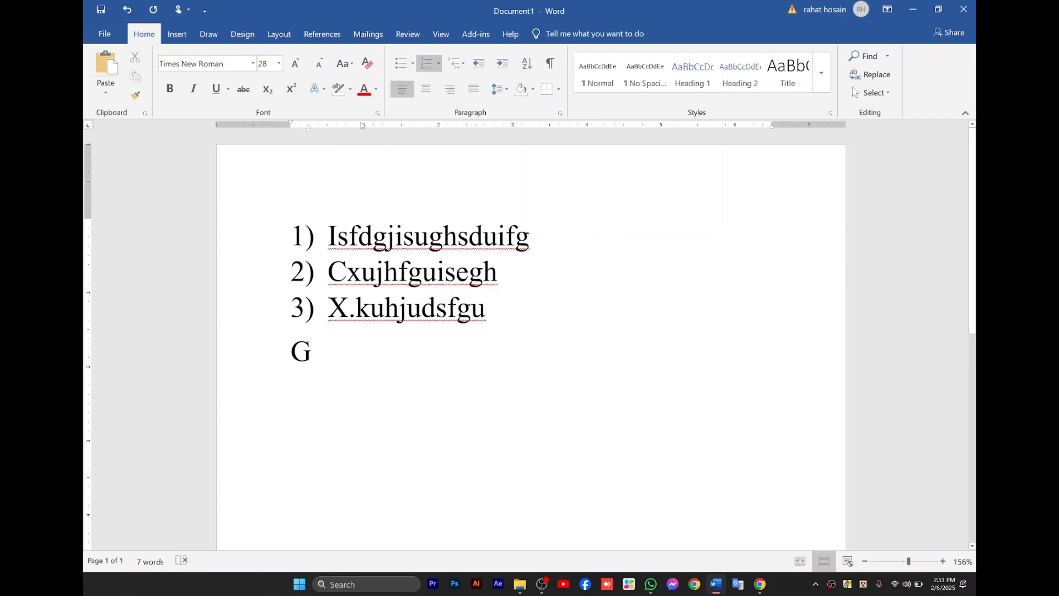
Set the line spacing of all the text in the document to 1.0.
left_click(499, 92)
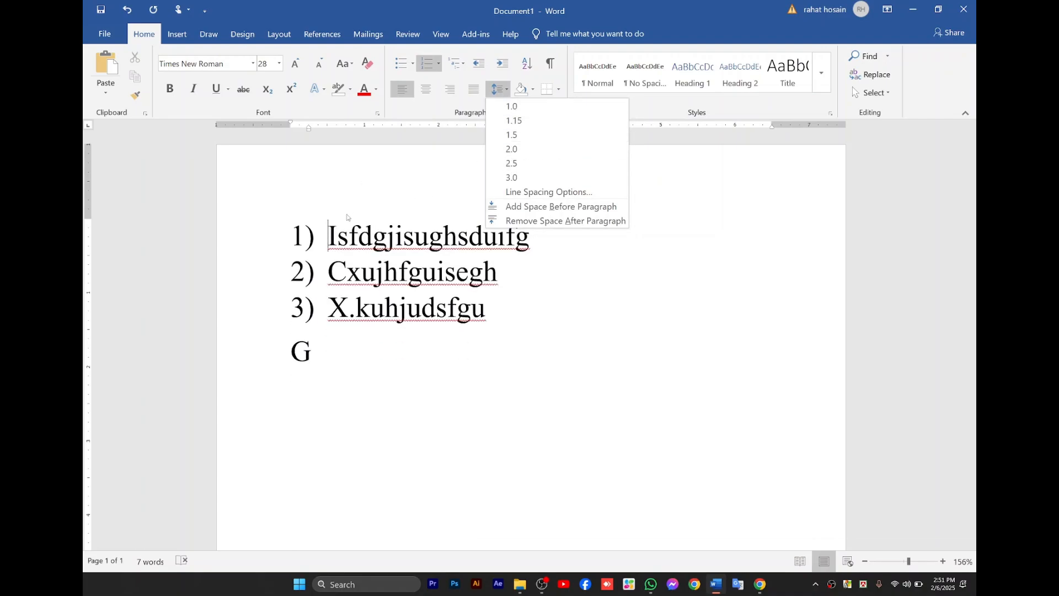
left_click(329, 252)
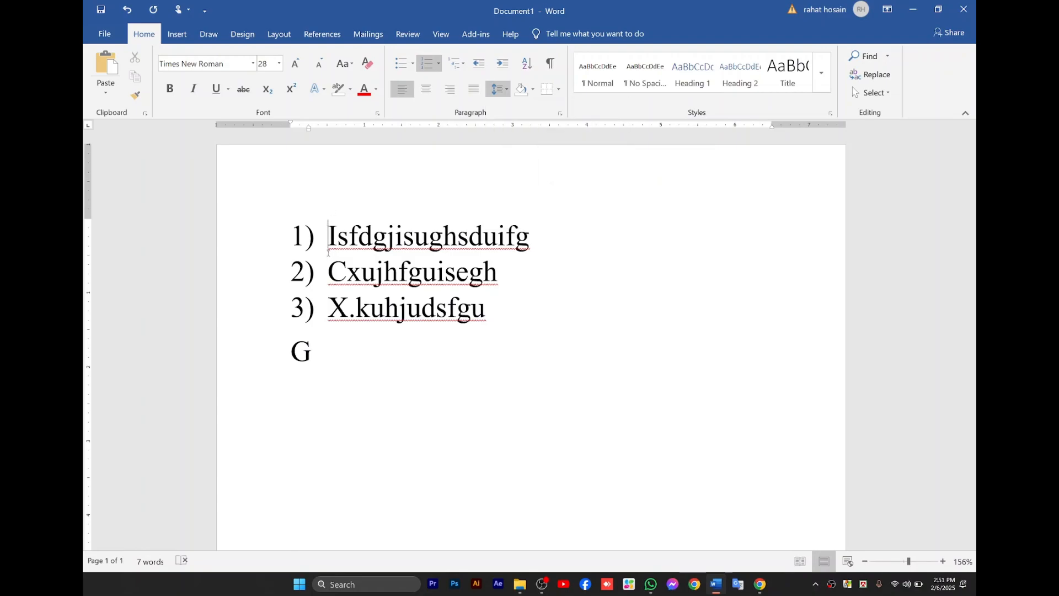
key("ctrl+a")
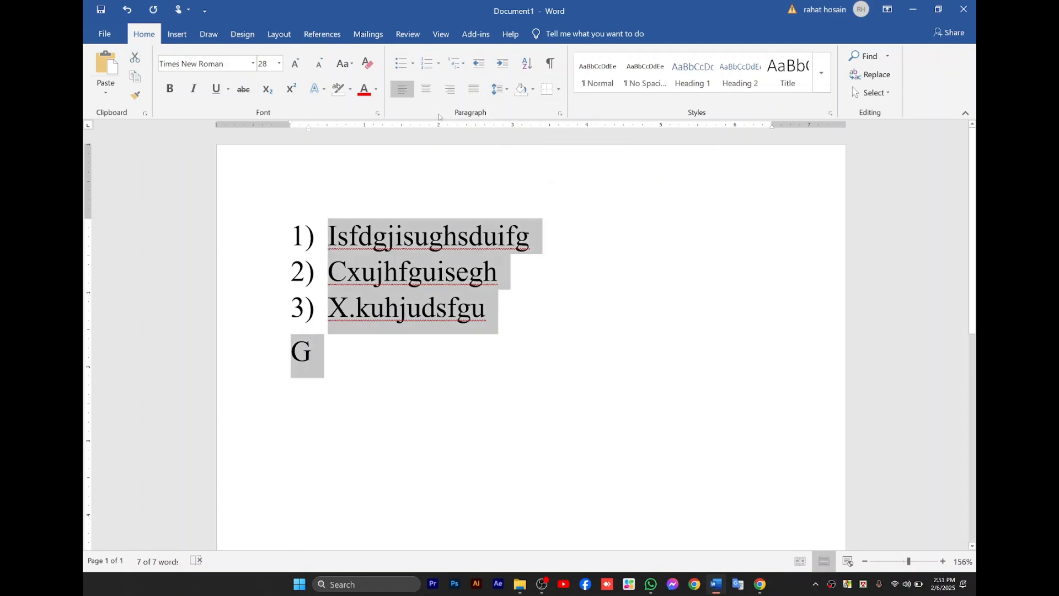
left_click(500, 89)
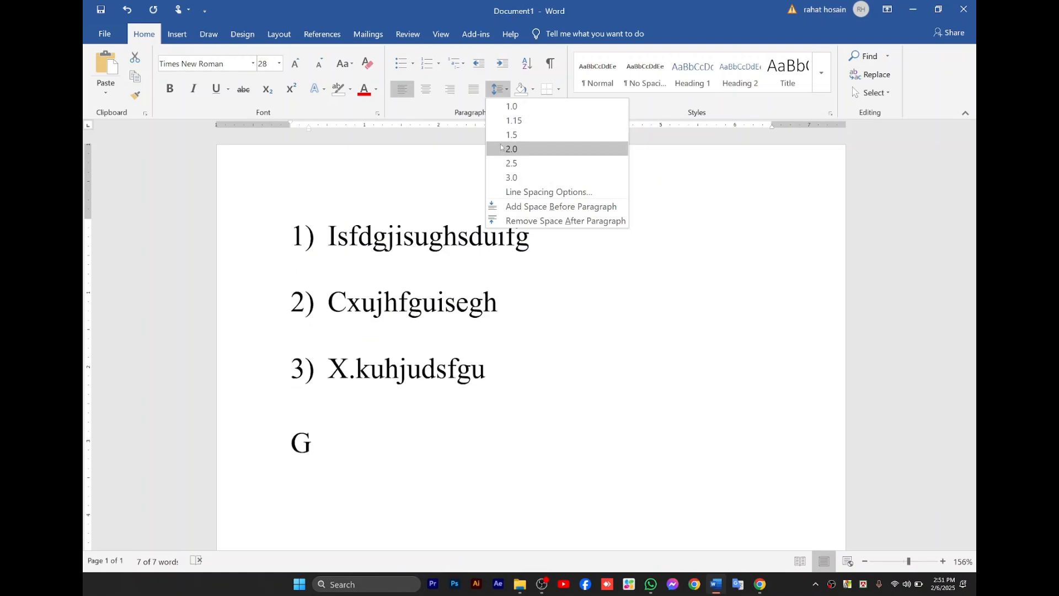
left_click(509, 108)
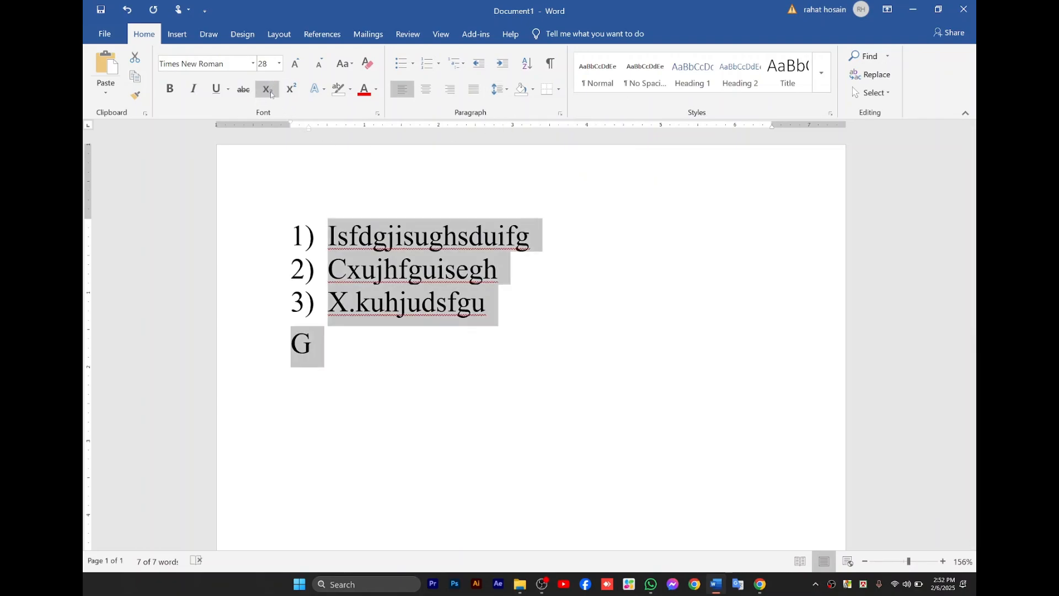
Add a superscript 2 at the end of the first list item, followed by dfklgjd;sgjsiurgh as normal text.
left_click(529, 236)
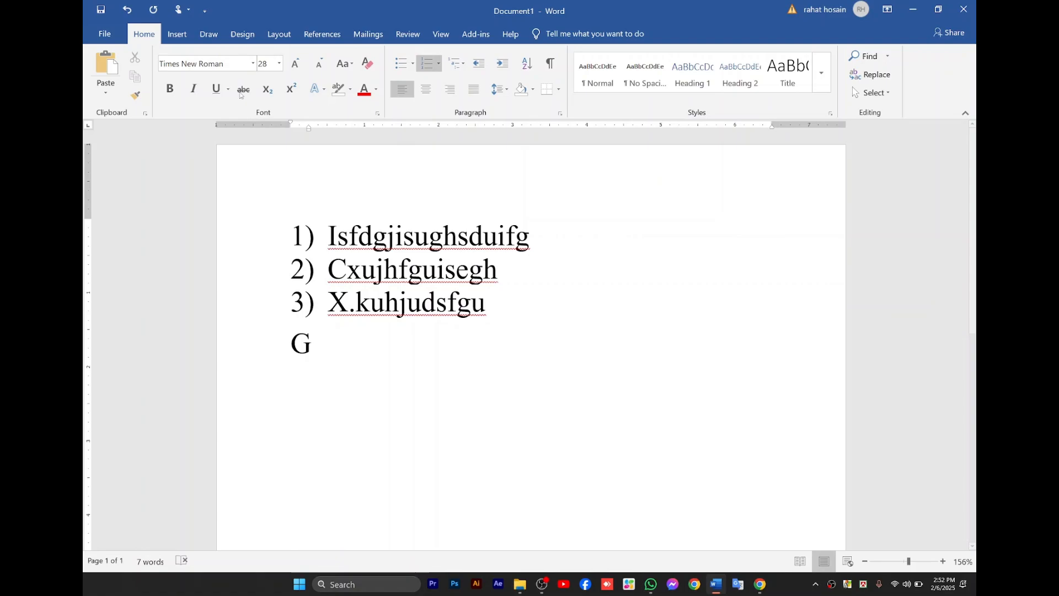
left_click(291, 96)
type("2")
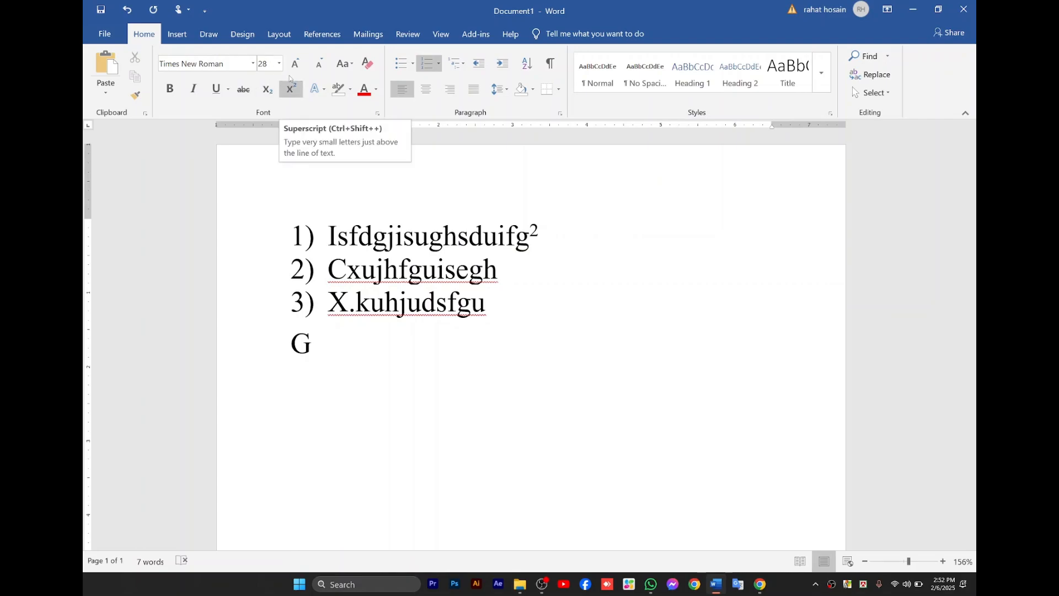
left_click(294, 91)
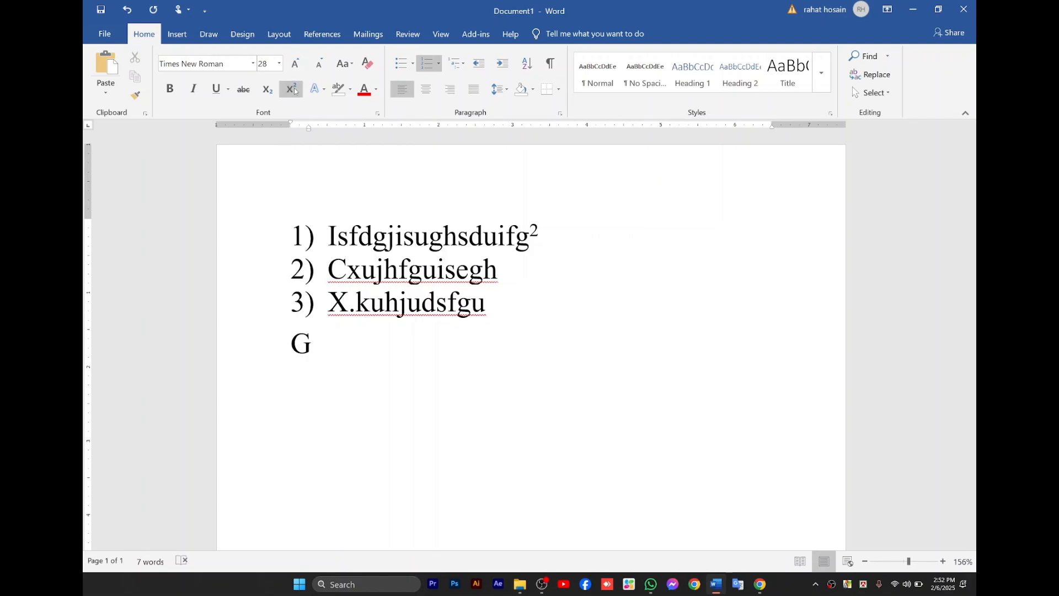
type("dfklgjd;sgjsiurgh")
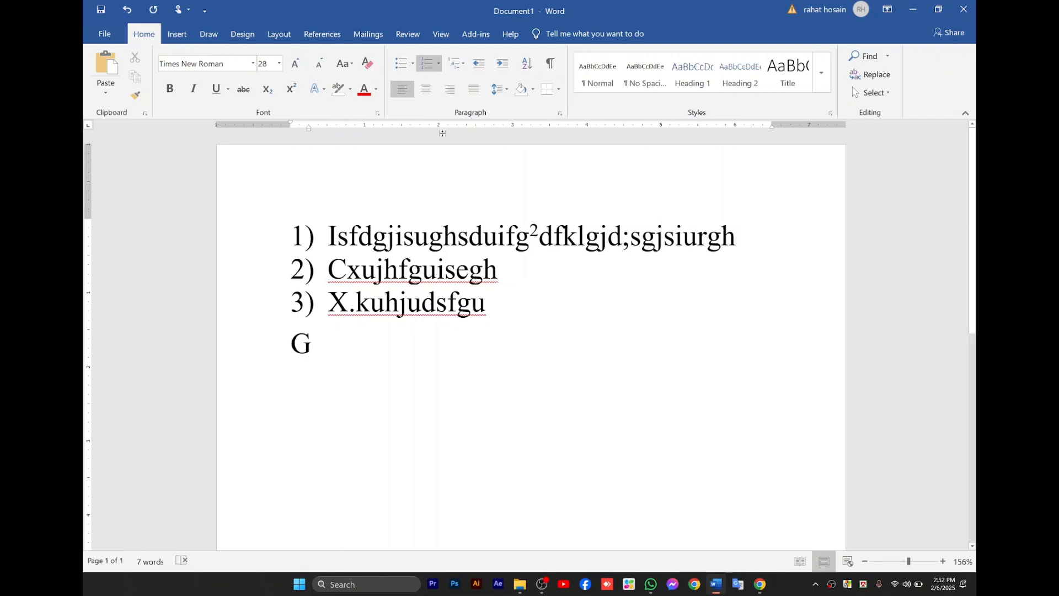
Append fmgnlfdg as subscript text at the end of the first list item.
left_click(273, 93)
type("fmgnlfdg")
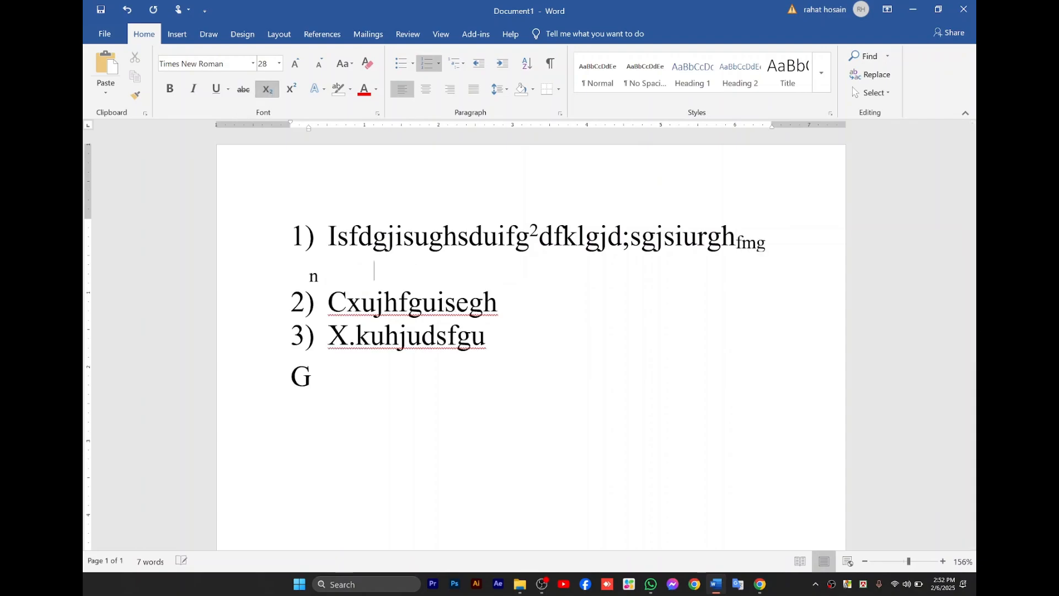